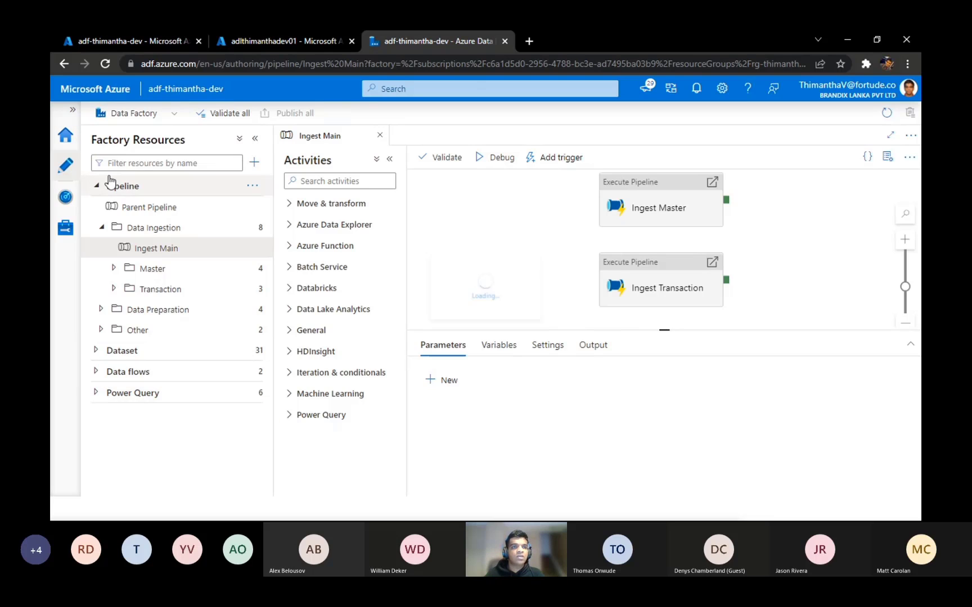
Step: Look over the data factory's home page and the resource types that can be added in the authoring workspace
{"action": "left_click", "coordinate": [65, 135]}
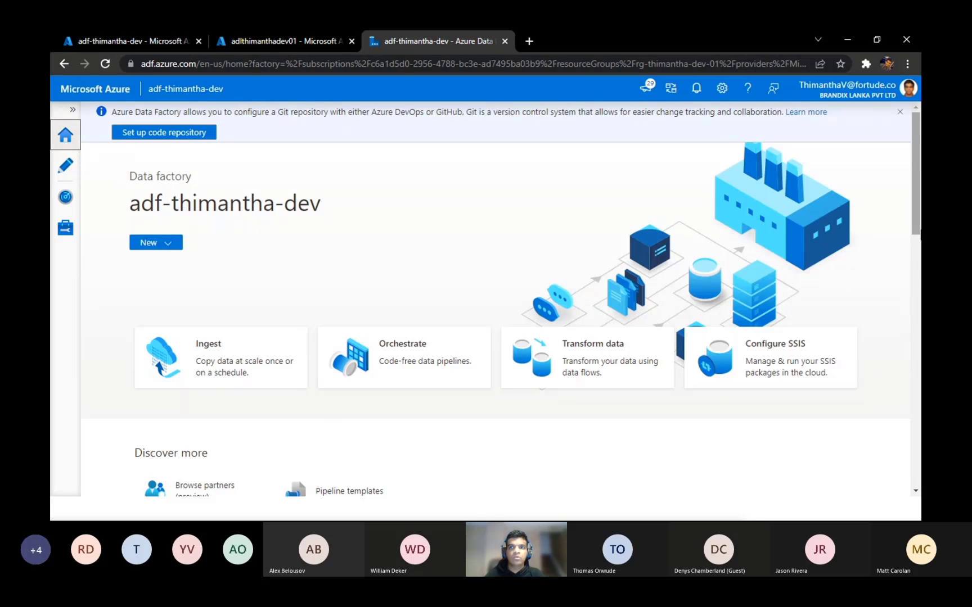
{"action": "scroll", "coordinate": [919, 450], "scroll_direction": "down", "scroll_amount": 5}
{"action": "scroll", "coordinate": [906, 211], "scroll_direction": "up", "scroll_amount": 5}
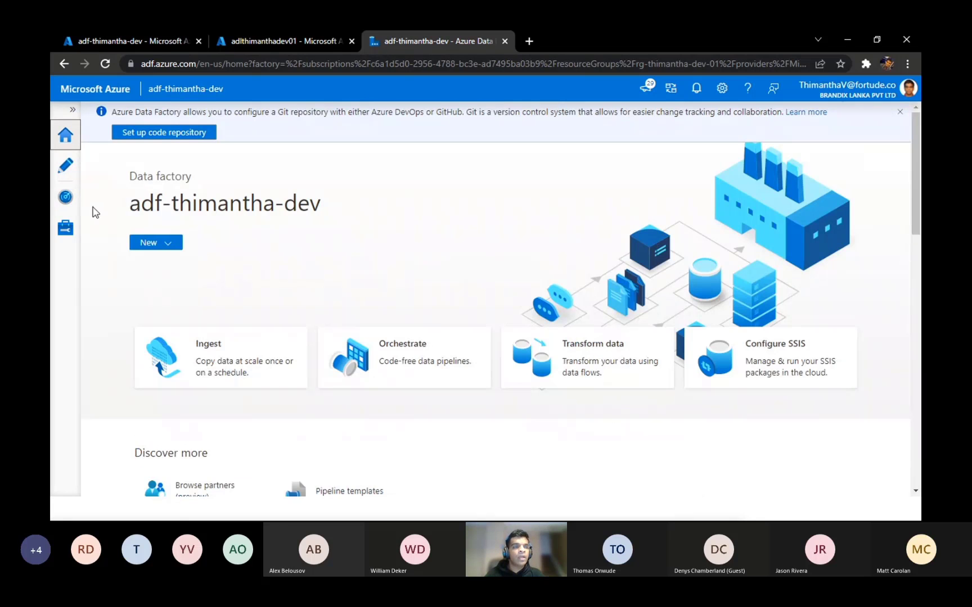
{"action": "left_click", "coordinate": [63, 171]}
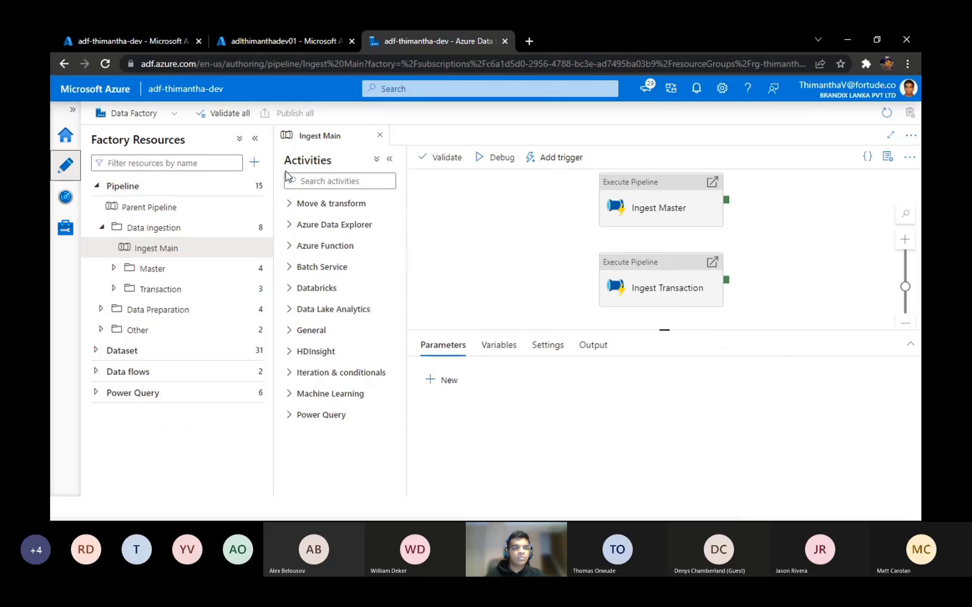
{"action": "left_click", "coordinate": [256, 164]}
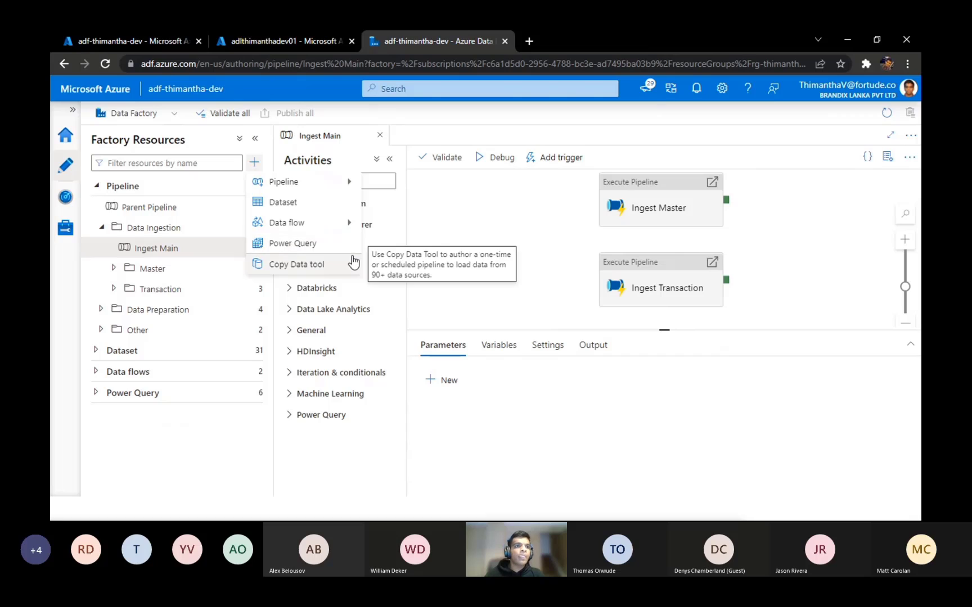
{"action": "left_click", "coordinate": [174, 430]}
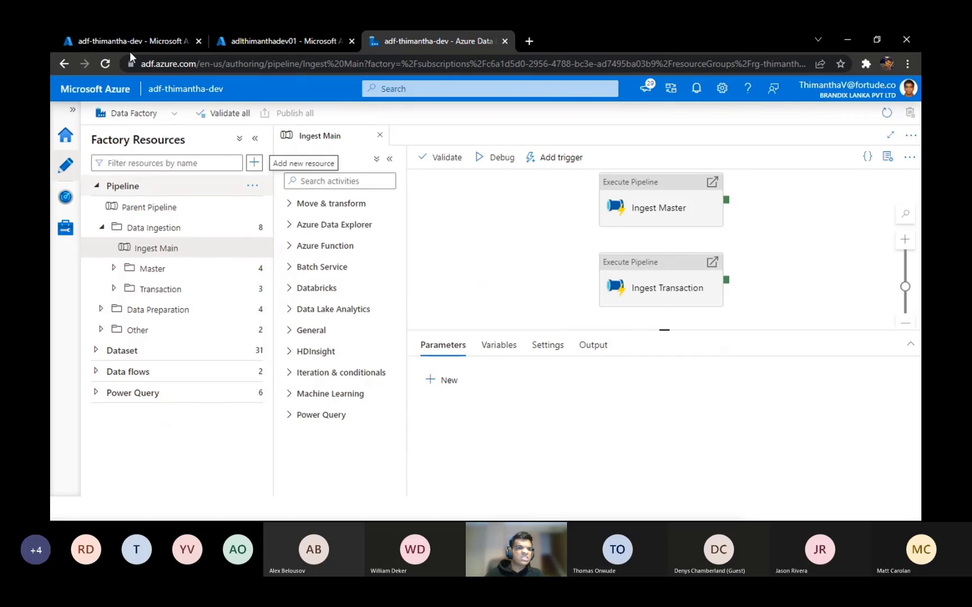
Step: Create a new power query in the factory resources and enlarge its source dataset settings area
{"action": "double_click", "coordinate": [136, 395]}
{"action": "left_click", "coordinate": [97, 394]}
{"action": "left_click", "coordinate": [98, 395]}
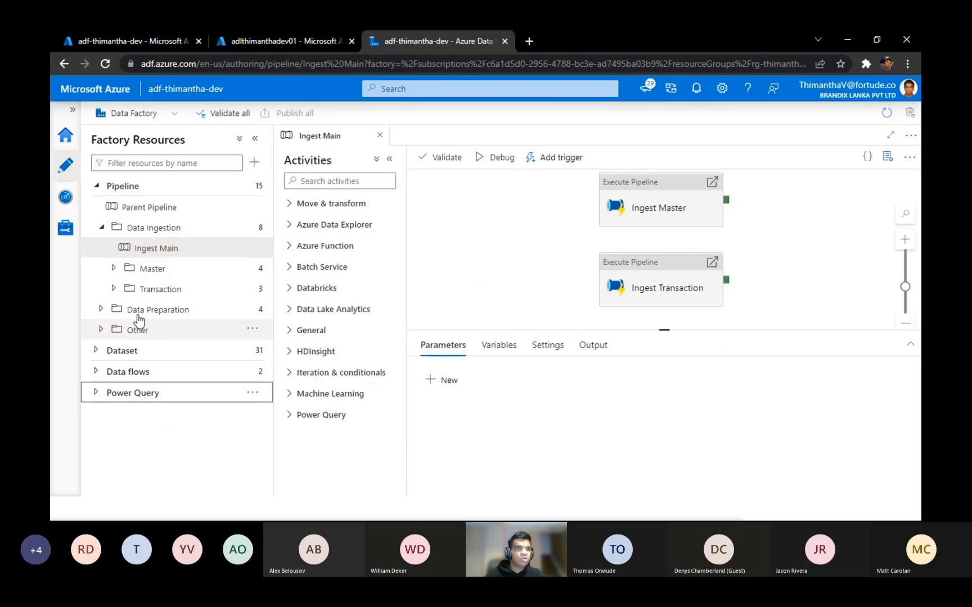
{"action": "left_click", "coordinate": [254, 397]}
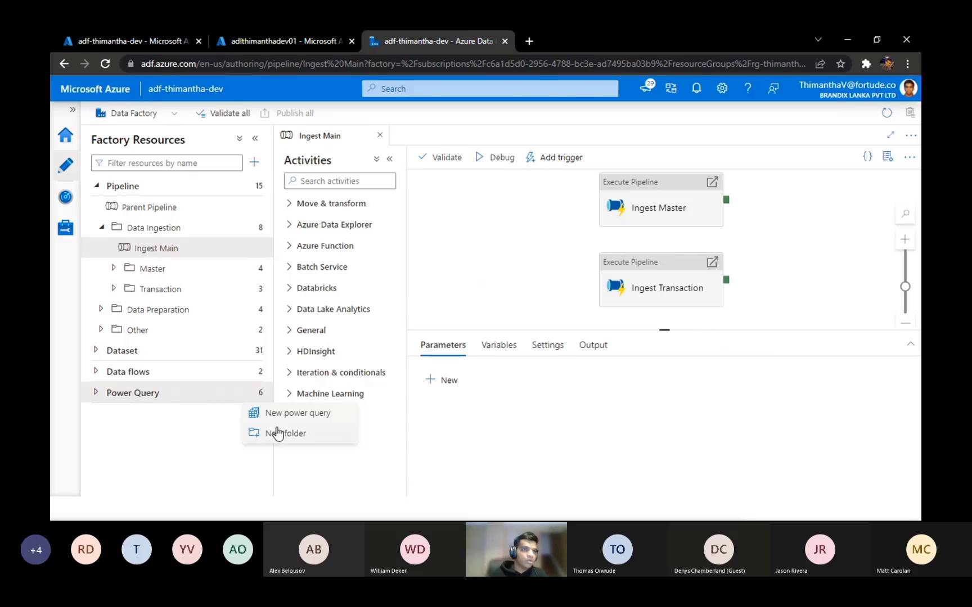
{"action": "left_click", "coordinate": [166, 420]}
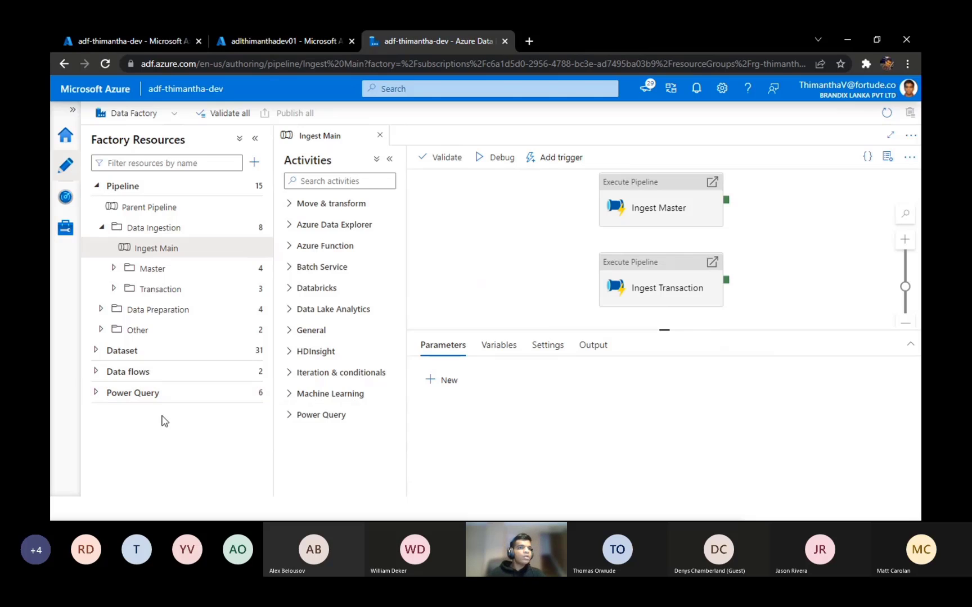
{"action": "left_click", "coordinate": [96, 393]}
{"action": "left_click", "coordinate": [96, 393]}
{"action": "left_click", "coordinate": [252, 393]}
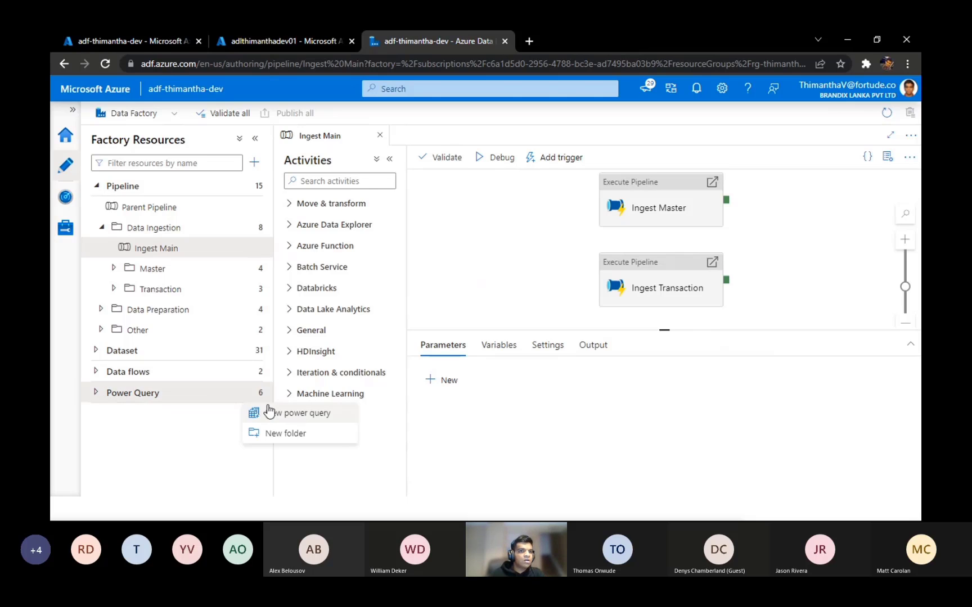
{"action": "left_click", "coordinate": [274, 414]}
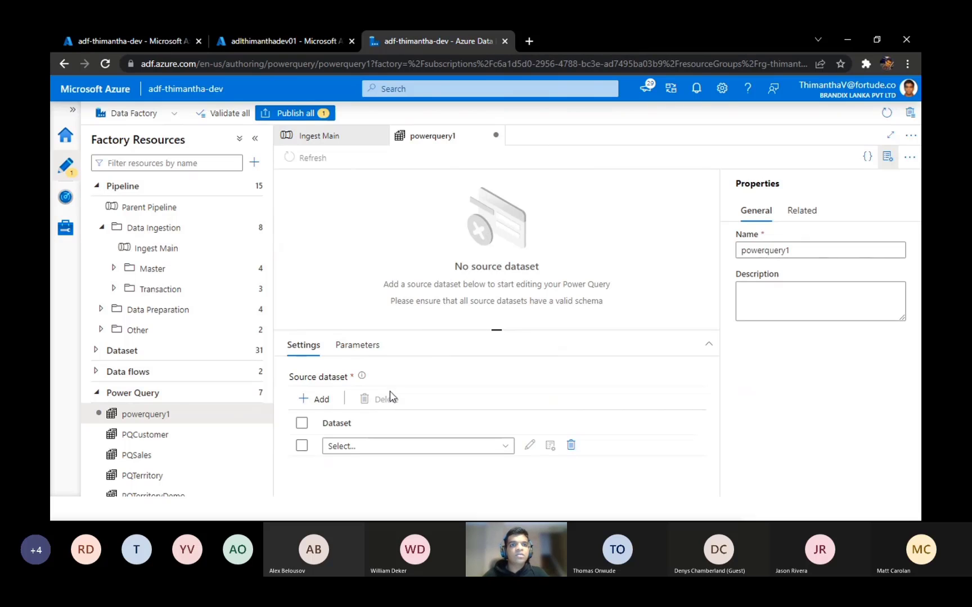
{"action": "left_click_drag", "start_coordinate": [496, 331], "coordinate": [509, 228]}
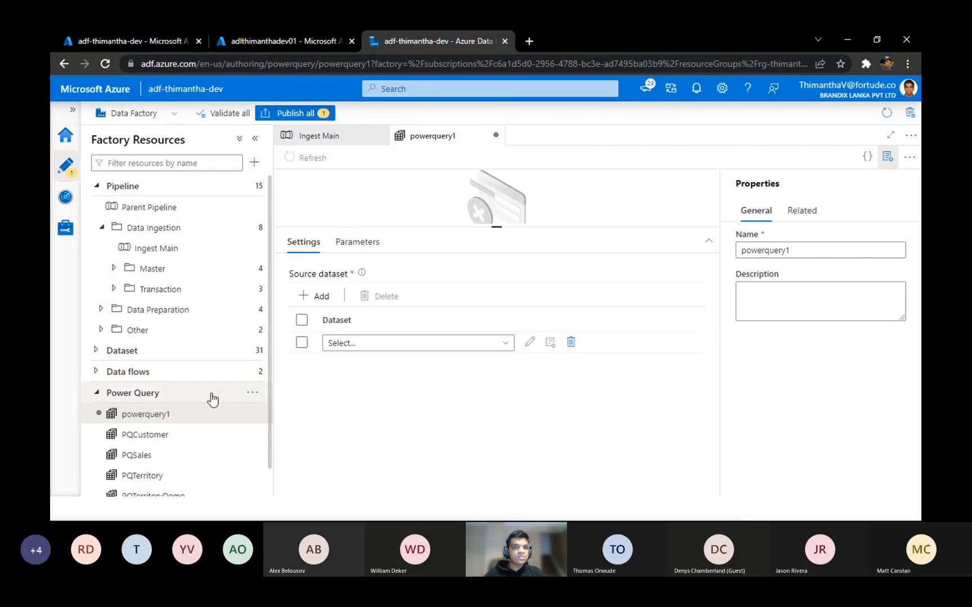
Step: Open the StageDL dataset from the Stage folder and examine the dynamic expression of its directory path
{"action": "left_click", "coordinate": [96, 350]}
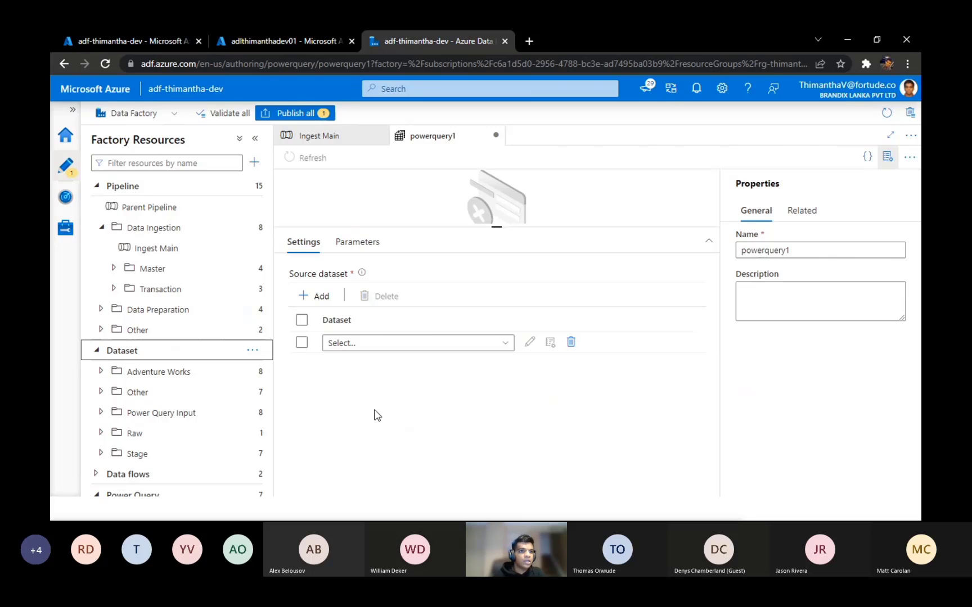
{"action": "left_click", "coordinate": [101, 453]}
{"action": "left_click_drag", "start_coordinate": [268, 329], "coordinate": [272, 416]}
{"action": "left_click", "coordinate": [157, 366]}
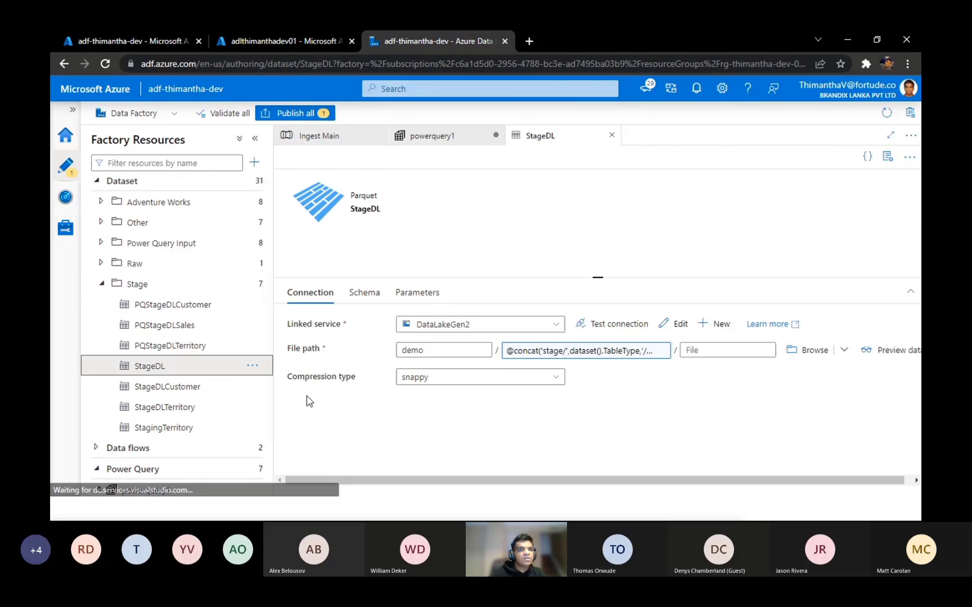
{"action": "left_click_drag", "start_coordinate": [598, 276], "coordinate": [597, 213]}
{"action": "left_click", "coordinate": [578, 287]}
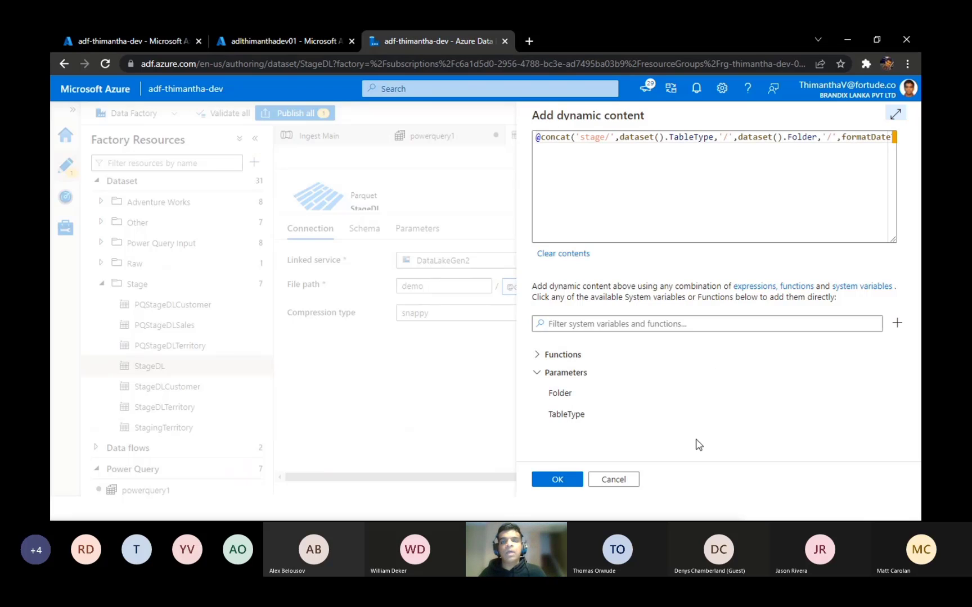
{"action": "left_click", "coordinate": [612, 481]}
Step: Review StageDL's schema and parameters, and check the end of its directory path expression without changing it
{"action": "left_click", "coordinate": [368, 230]}
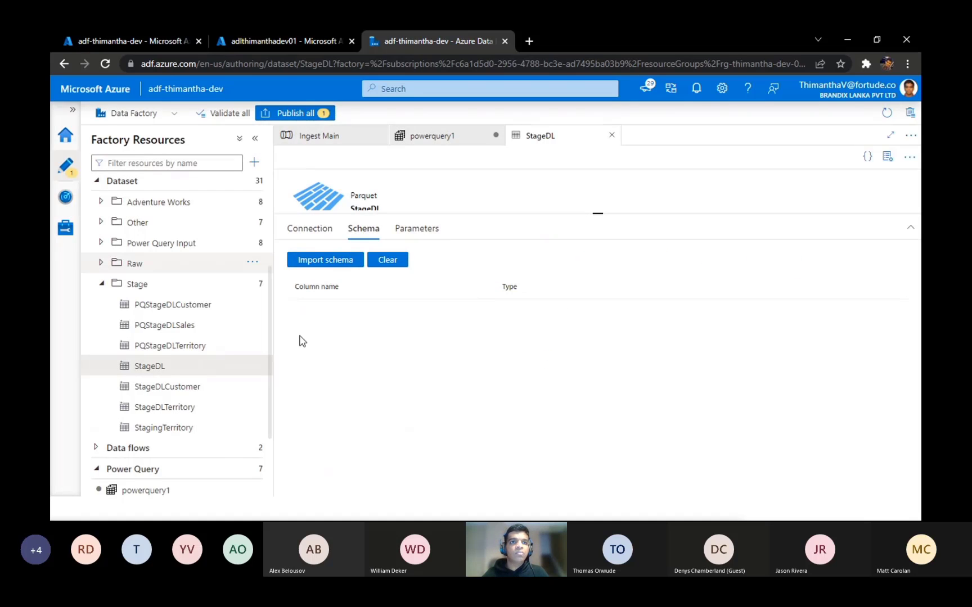
{"action": "left_click", "coordinate": [419, 227]}
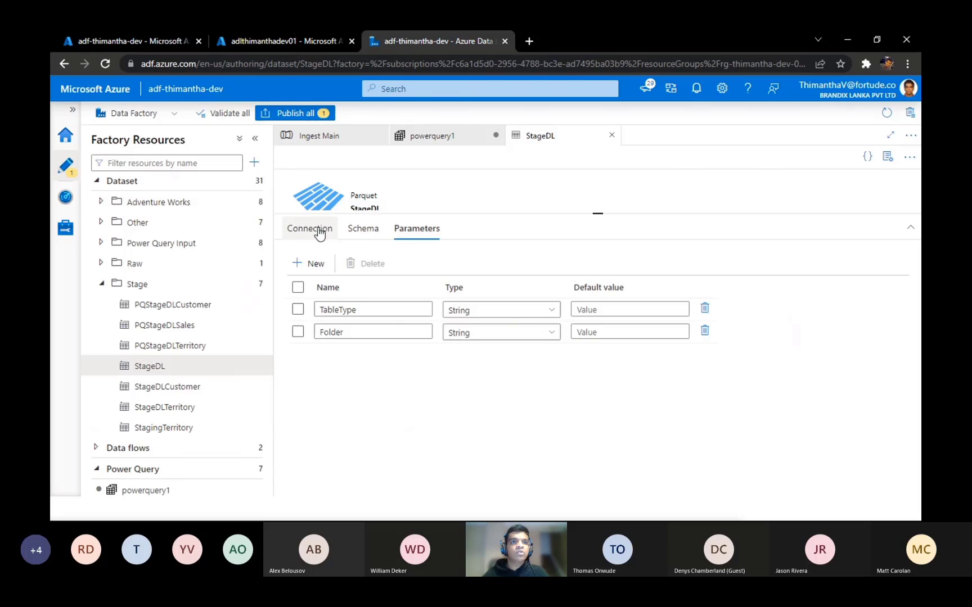
{"action": "left_click", "coordinate": [315, 230]}
{"action": "left_click", "coordinate": [637, 298]}
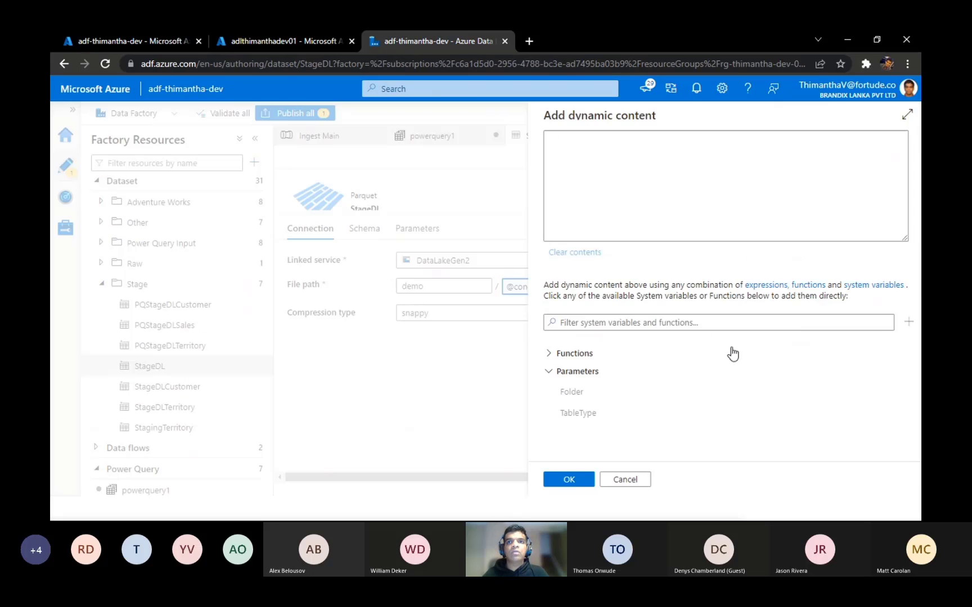
{"action": "left_click", "coordinate": [568, 142]}
{"action": "key", "text": "ctrl+a"}
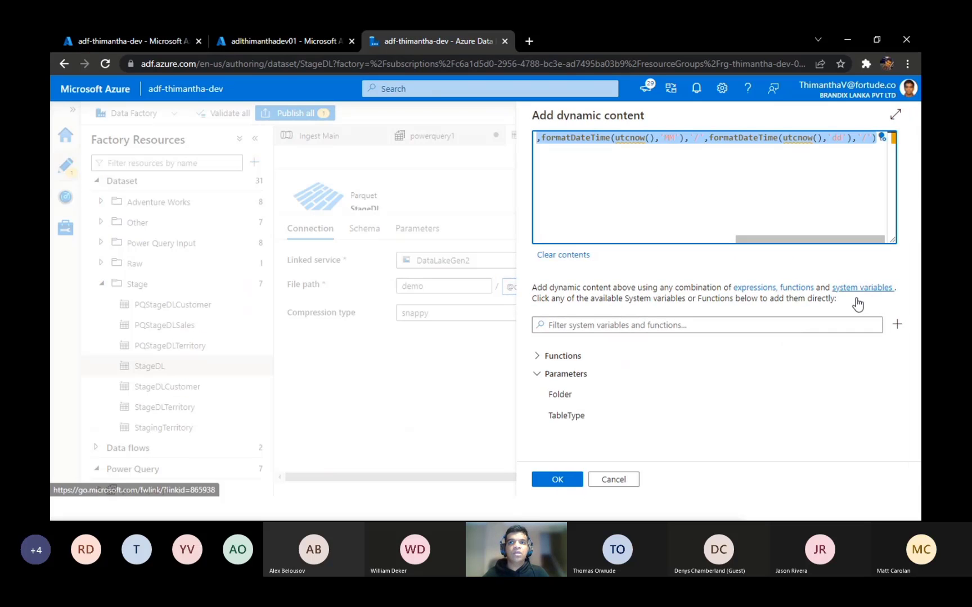
{"action": "left_click", "coordinate": [613, 479]}
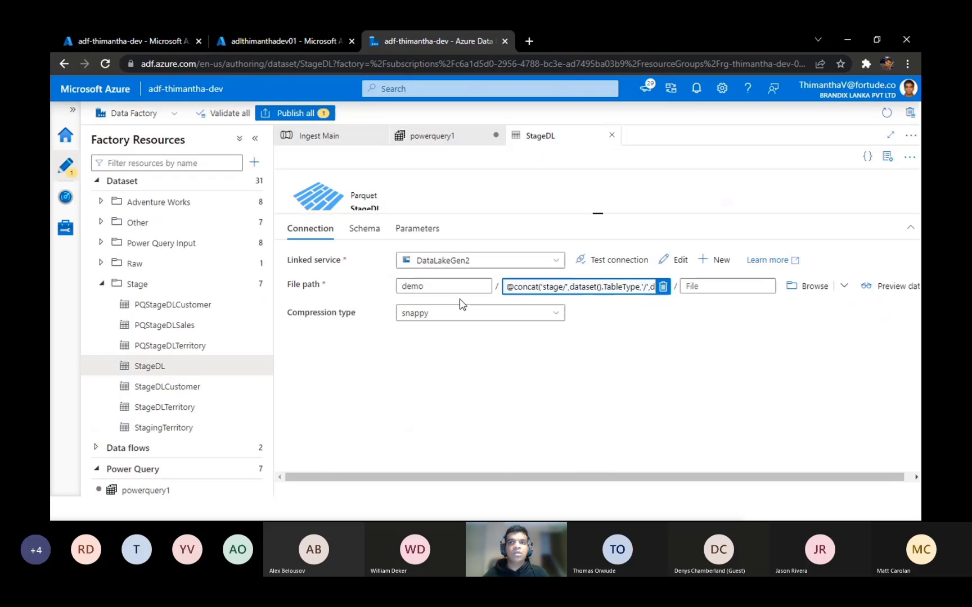
{"action": "left_click", "coordinate": [408, 230]}
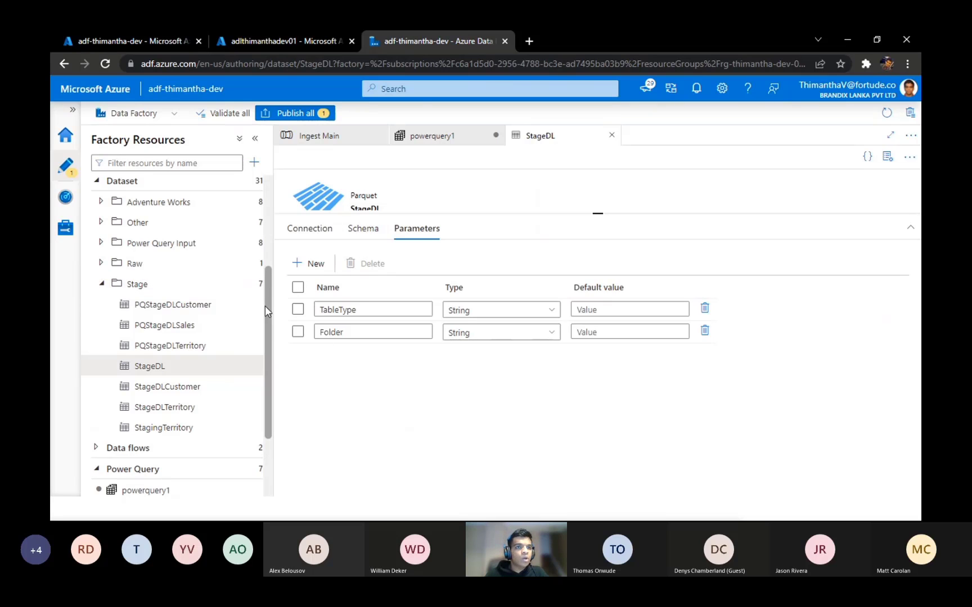
Step: Return to powerquery1 and browse the datasets available as its source without choosing one
{"action": "left_click_drag", "start_coordinate": [265, 306], "coordinate": [273, 388]}
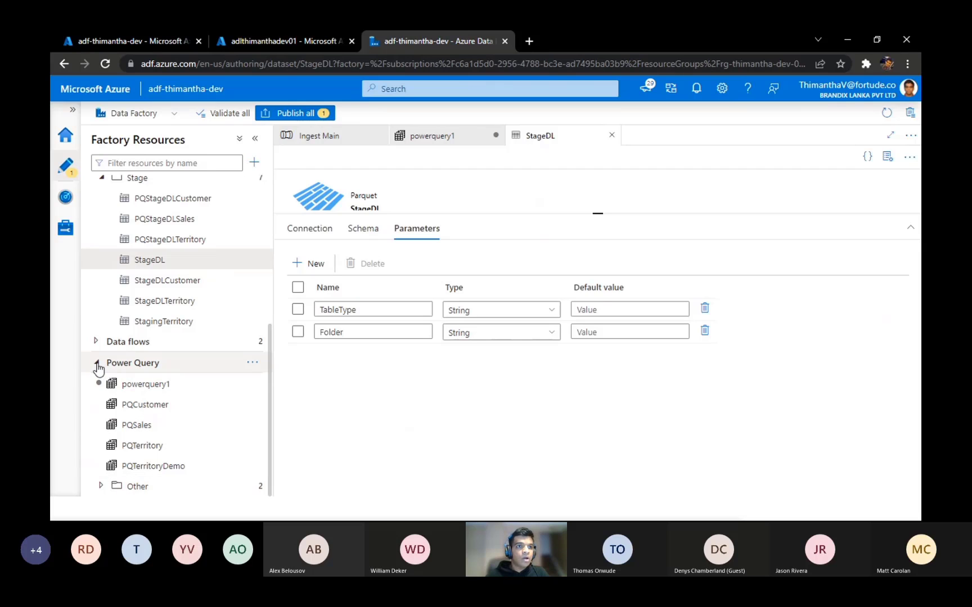
{"action": "left_click", "coordinate": [253, 363]}
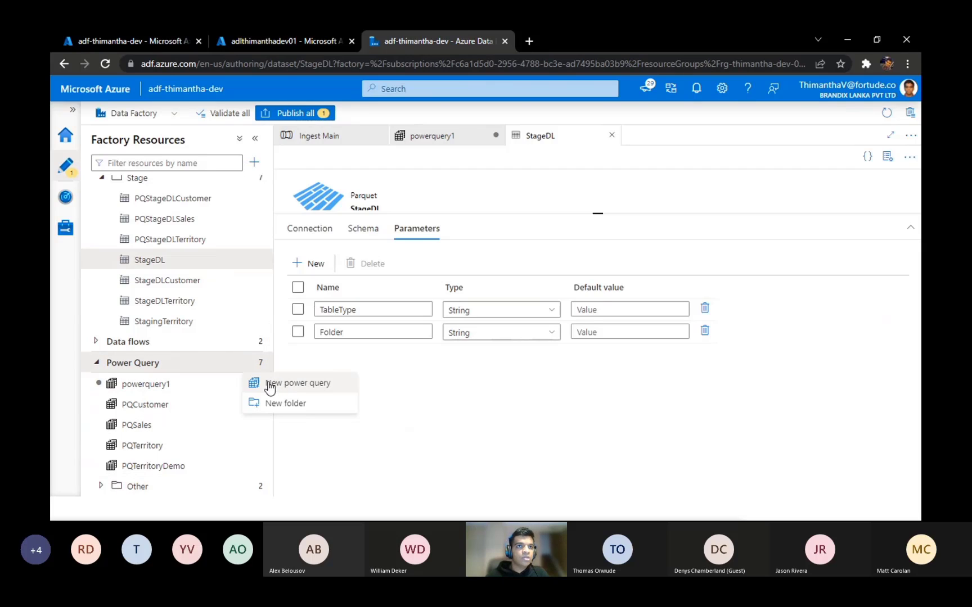
{"action": "left_click", "coordinate": [442, 138]}
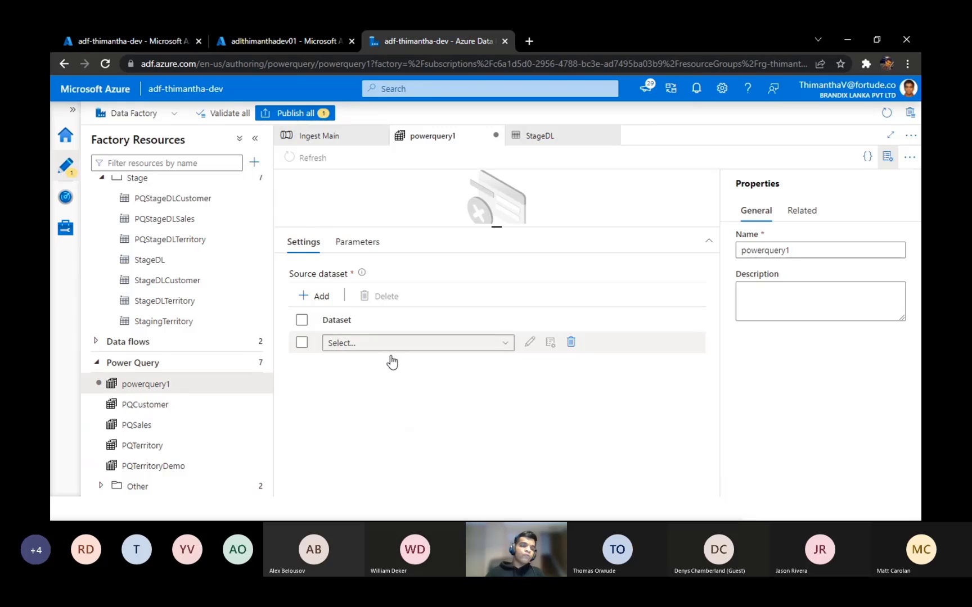
{"action": "left_click", "coordinate": [382, 344]}
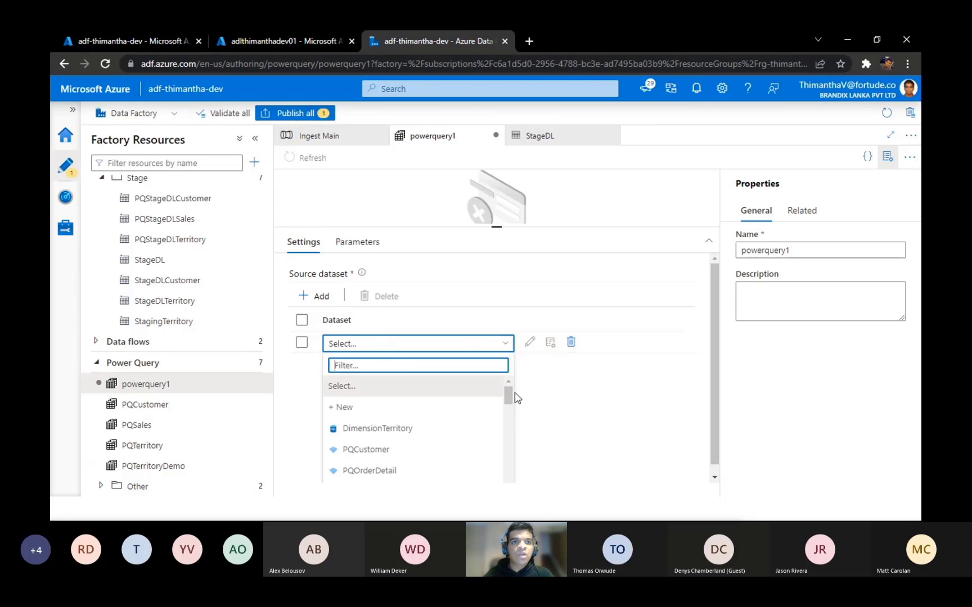
{"action": "mouse_move", "coordinate": [508, 399]}
{"action": "left_mouse_down"}
{"action": "mouse_move", "coordinate": [509, 419]}
{"action": "mouse_move", "coordinate": [504, 387]}
{"action": "left_mouse_up"}
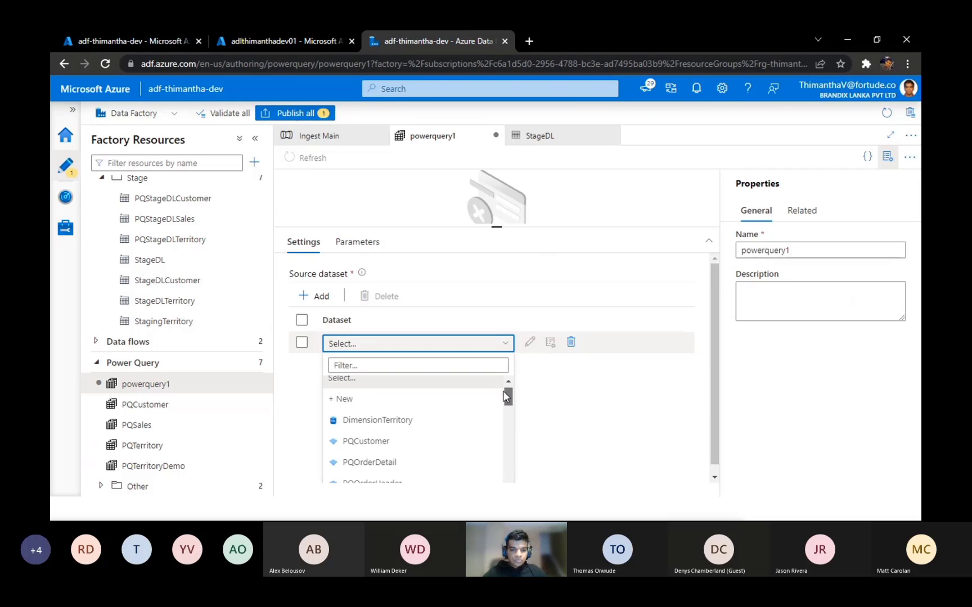
{"action": "left_click_drag", "start_coordinate": [503, 388], "coordinate": [502, 402]}
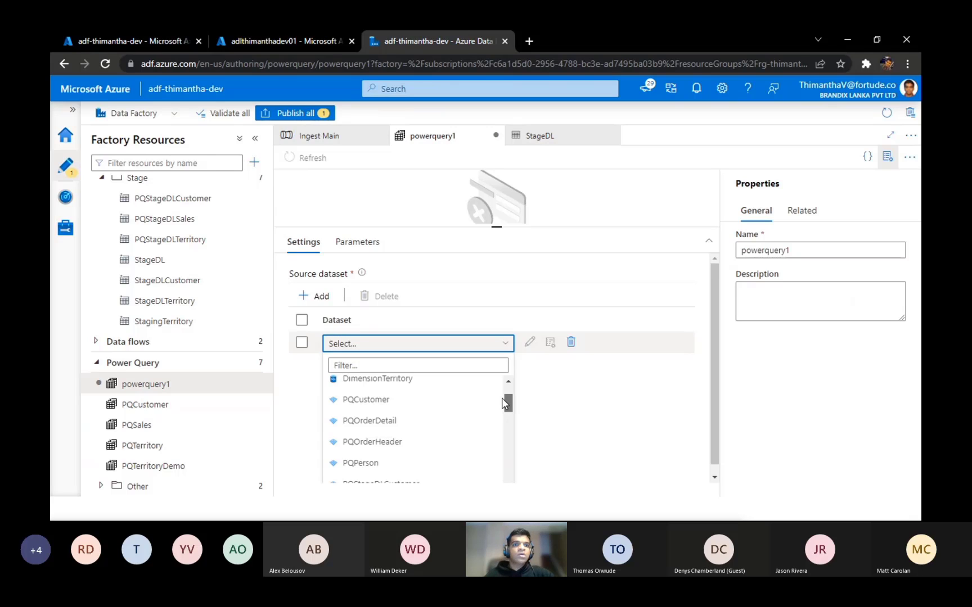
{"action": "left_click_drag", "start_coordinate": [502, 402], "coordinate": [508, 384]}
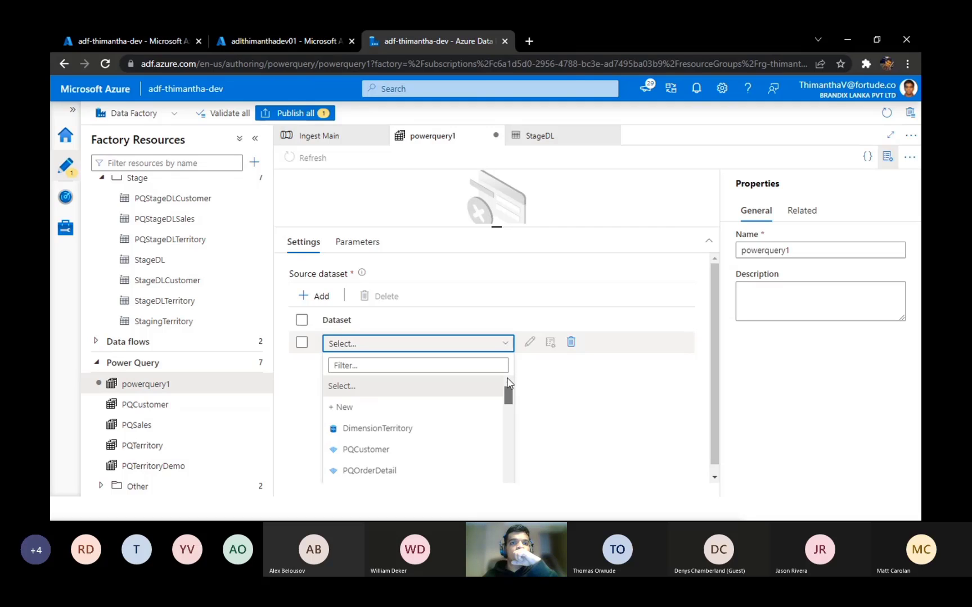
{"action": "scroll", "coordinate": [507, 380], "scroll_direction": "down", "scroll_amount": 3}
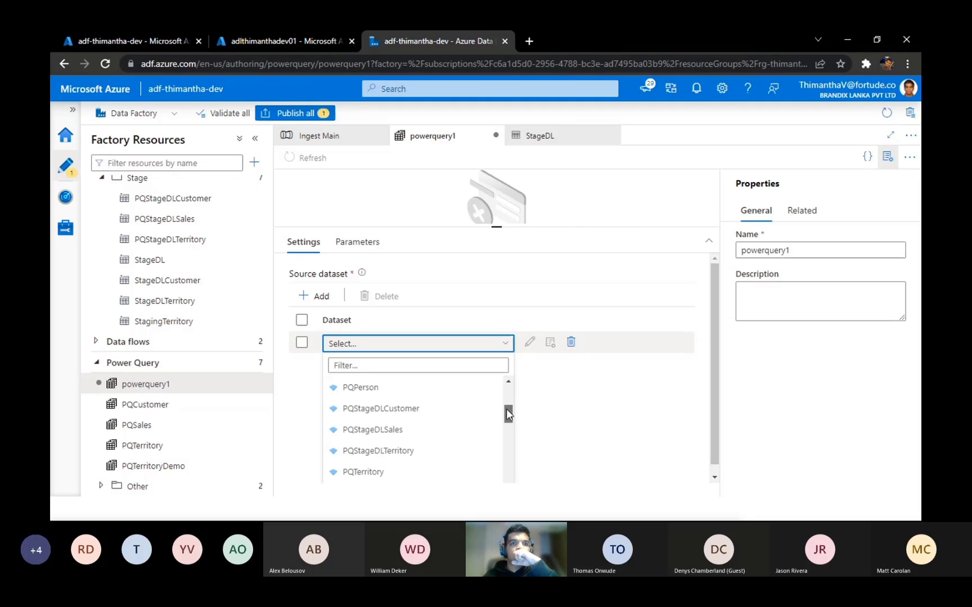
{"action": "left_click", "coordinate": [584, 398]}
Step: Open the PQTerritory dataset from the Power Query Input folder and preview its data
{"action": "scroll", "coordinate": [267, 341], "scroll_direction": "up", "scroll_amount": 2}
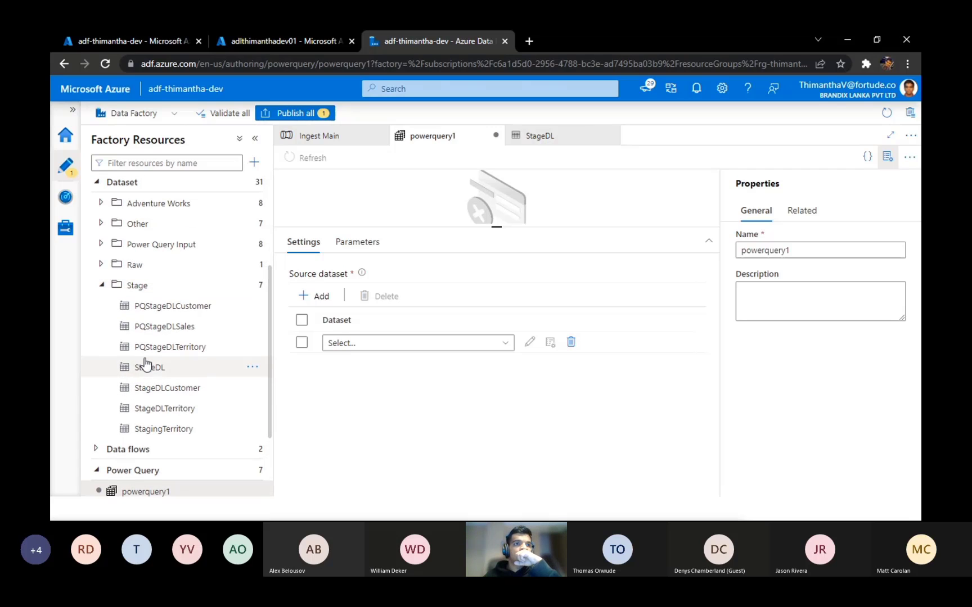
{"action": "left_click", "coordinate": [101, 285]}
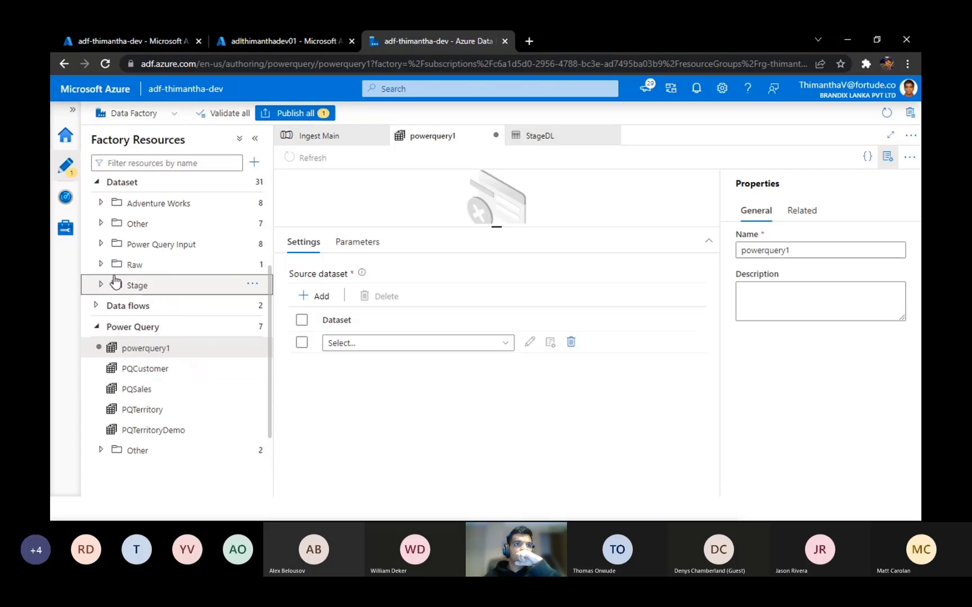
{"action": "left_click", "coordinate": [102, 280]}
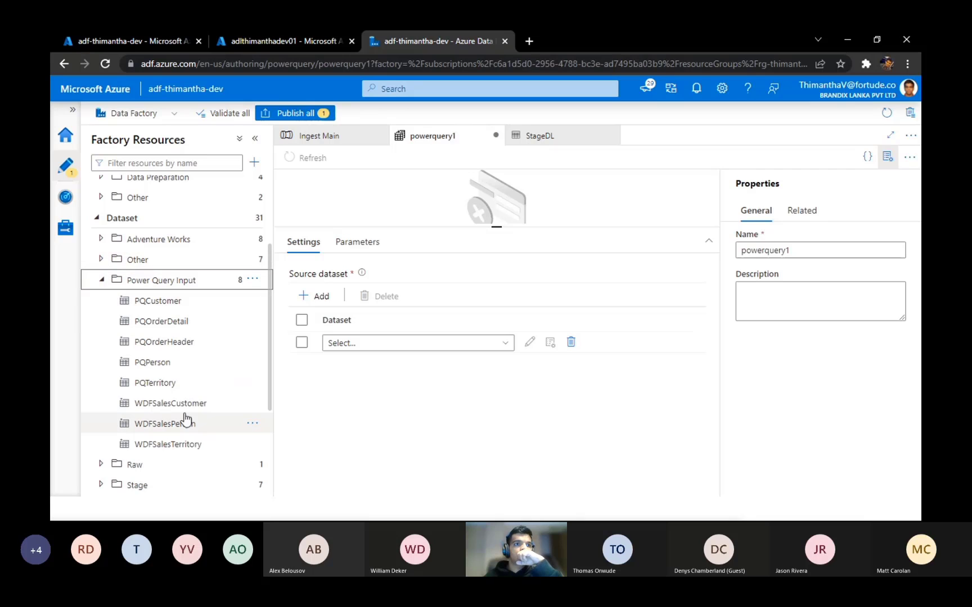
{"action": "left_click", "coordinate": [157, 386]}
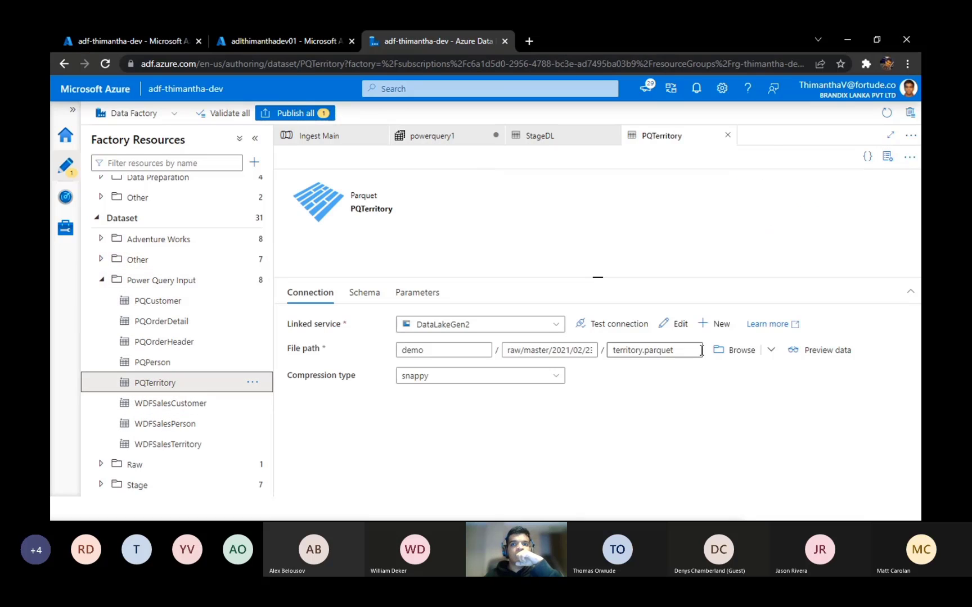
{"action": "left_click", "coordinate": [825, 351]}
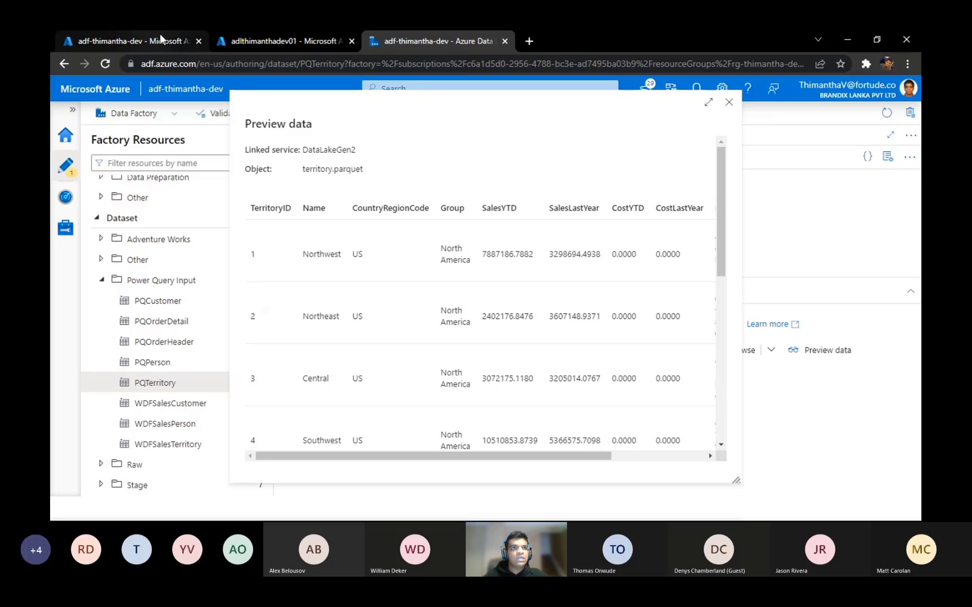
Step: Switch to the Azure storage browser, browse to demo/raw/master/2022/02/17 and widen the Name column to read the full file names
{"action": "left_click", "coordinate": [276, 37]}
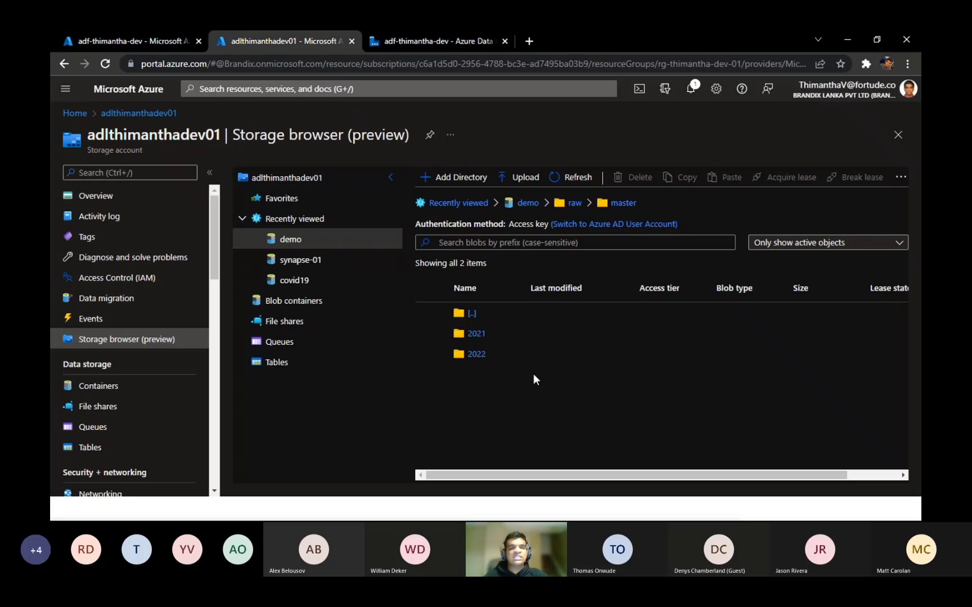
{"action": "left_click", "coordinate": [574, 204]}
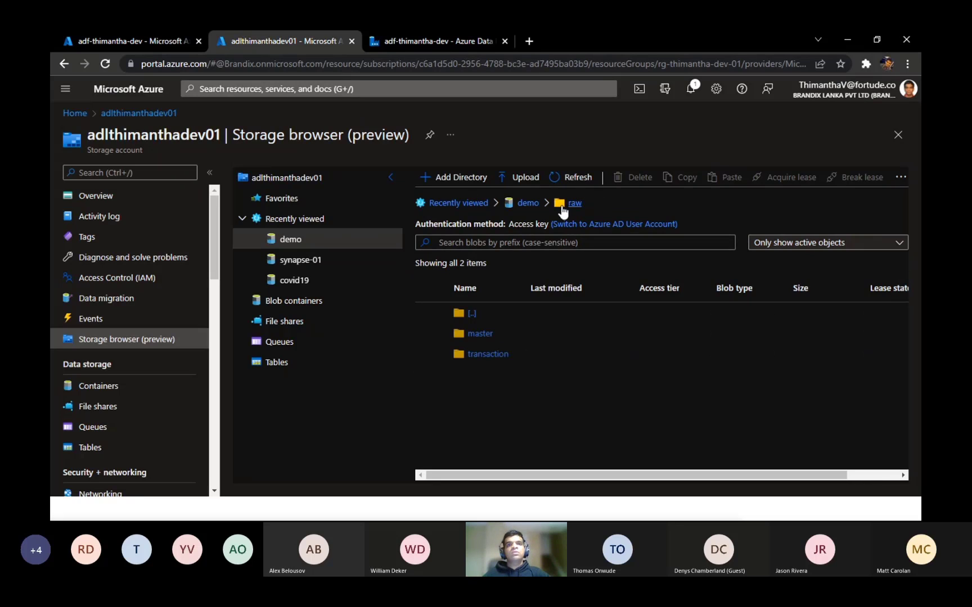
{"action": "left_click", "coordinate": [481, 335]}
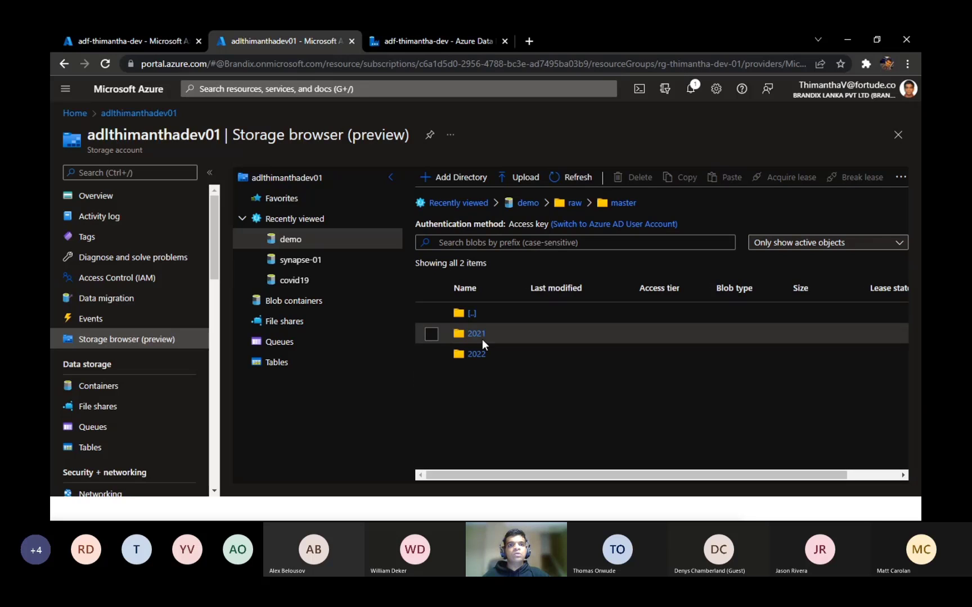
{"action": "left_click", "coordinate": [476, 355]}
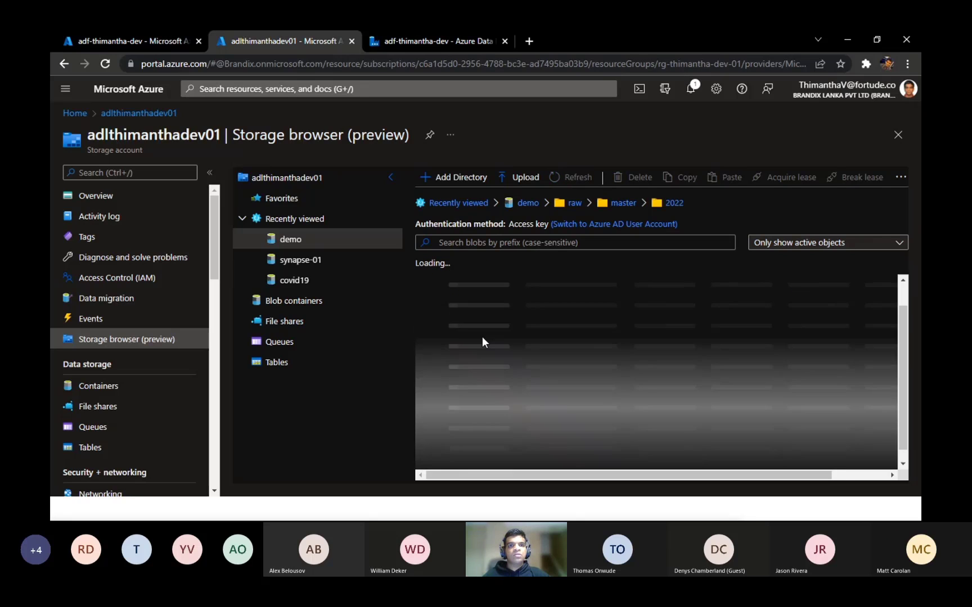
{"action": "left_click", "coordinate": [474, 354]}
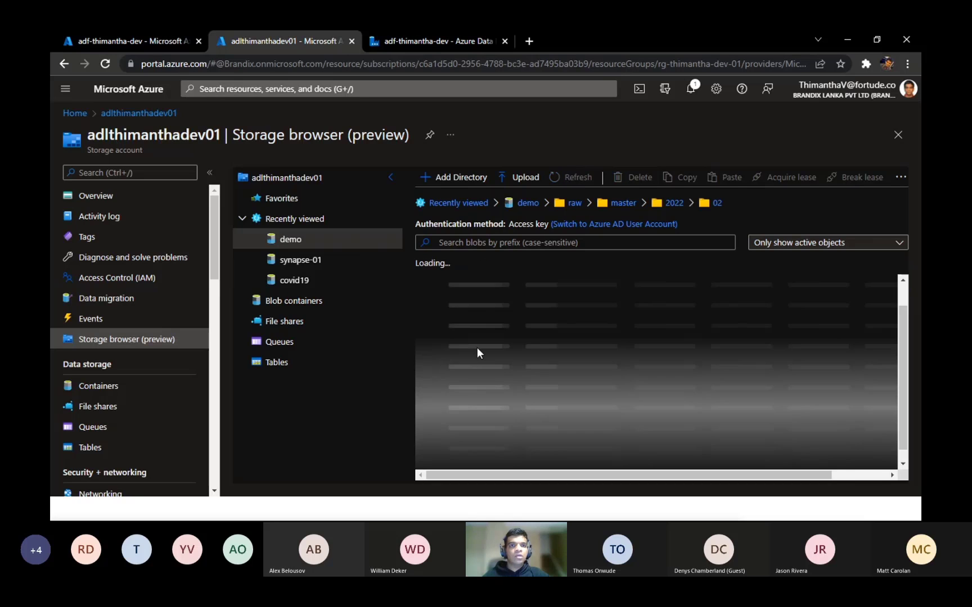
{"action": "left_click", "coordinate": [471, 335]}
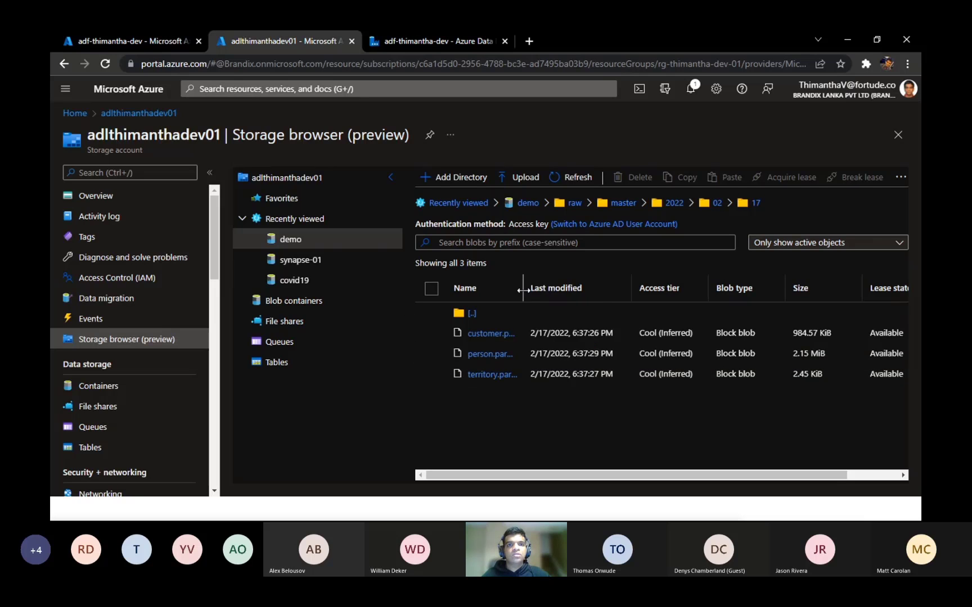
{"action": "left_click", "coordinate": [644, 310]}
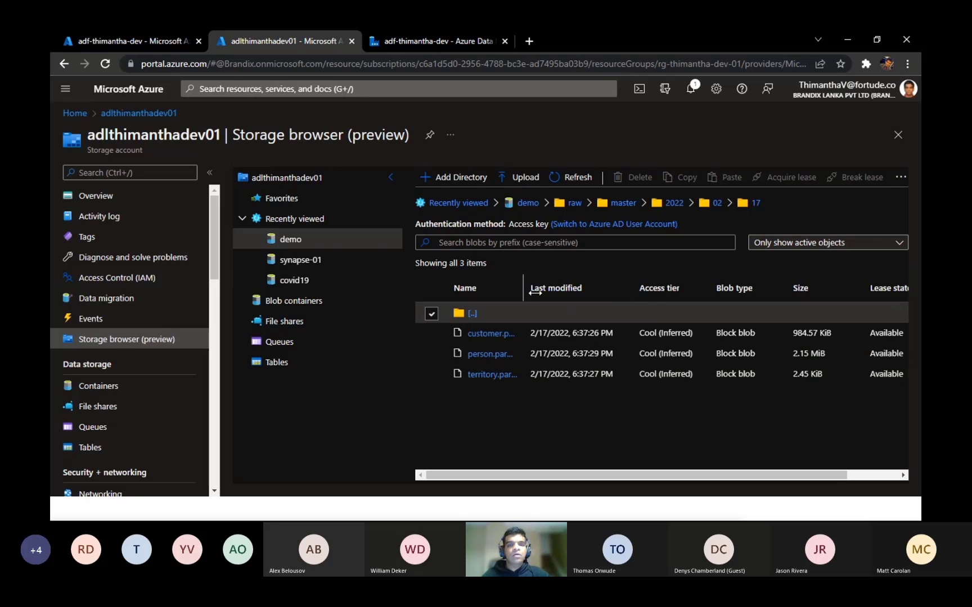
{"action": "left_click_drag", "start_coordinate": [529, 294], "coordinate": [591, 295]}
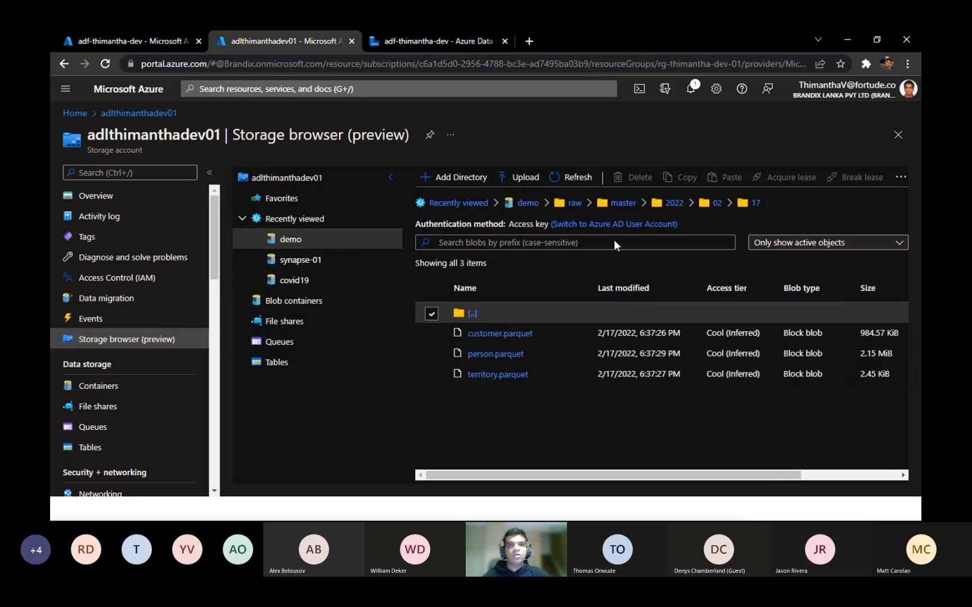
Step: Browse the demo container to raw/transaction/2022/02/17 and examine its parquet files
{"action": "left_click", "coordinate": [575, 205]}
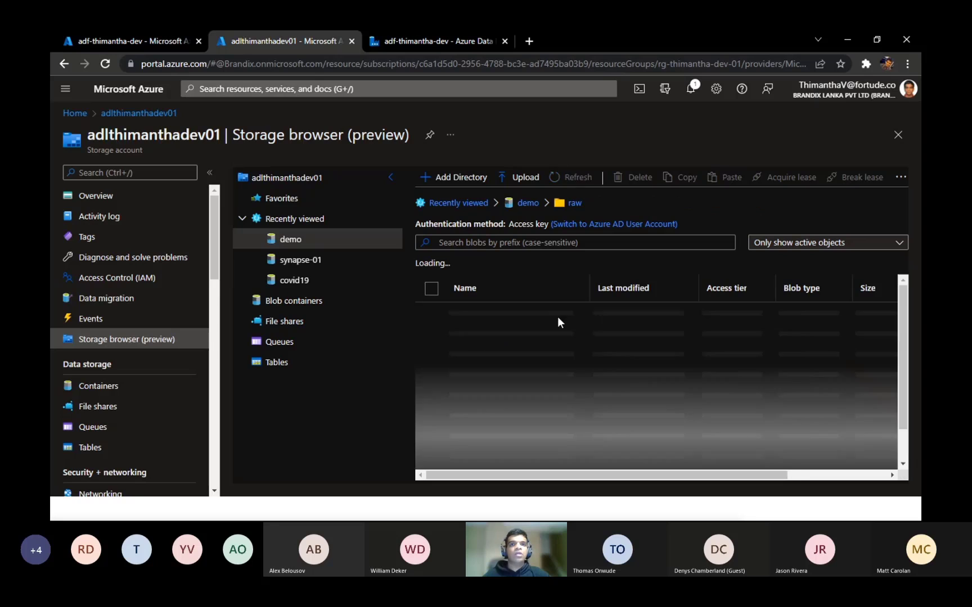
{"action": "left_click", "coordinate": [498, 357]}
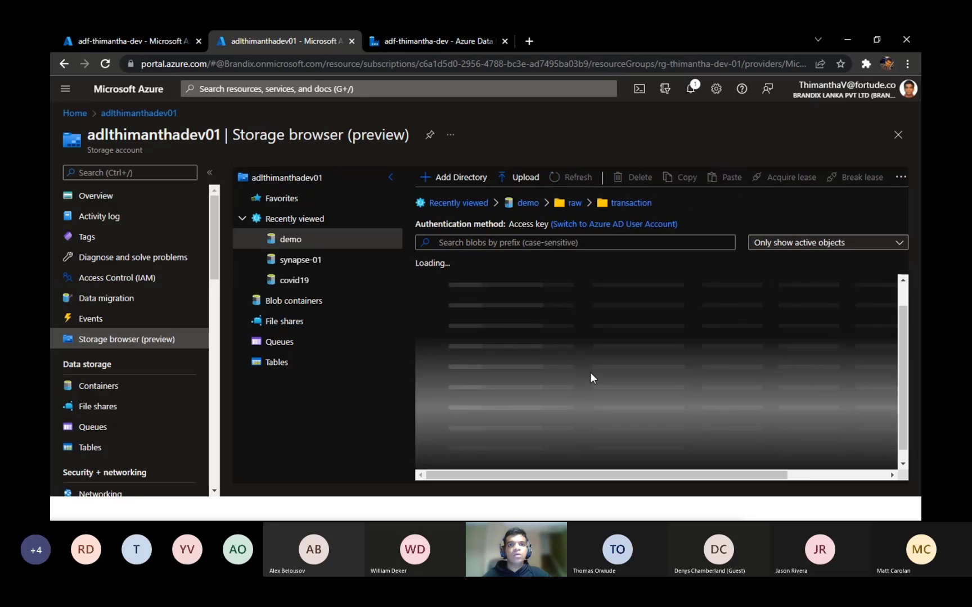
{"action": "left_click", "coordinate": [478, 365]}
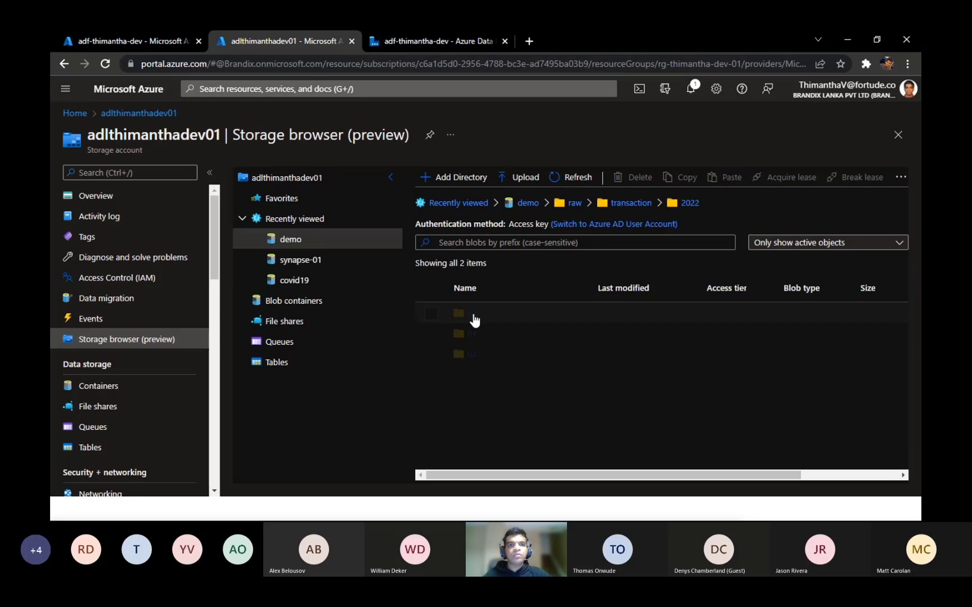
{"action": "left_click", "coordinate": [478, 362]}
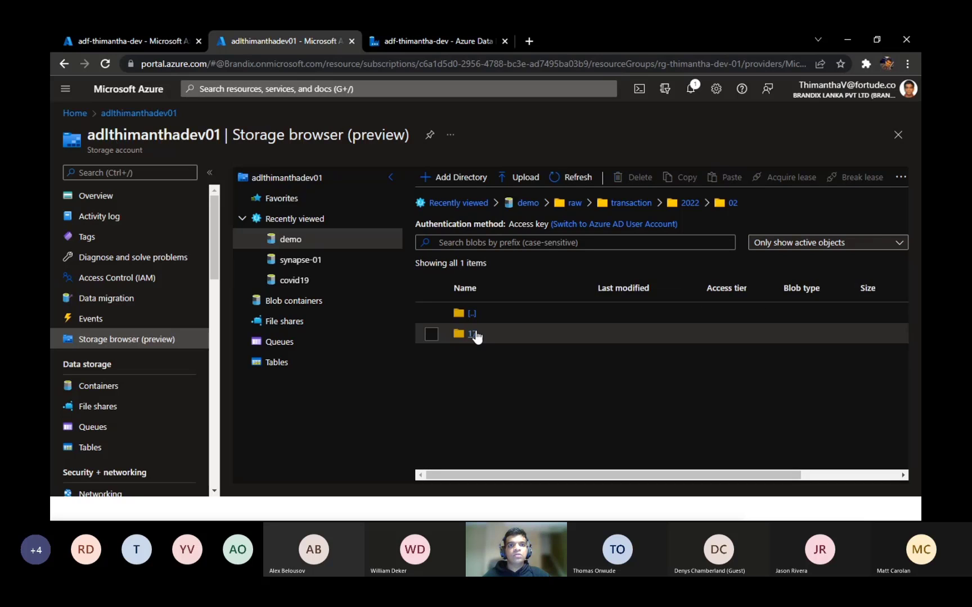
{"action": "left_click", "coordinate": [474, 334]}
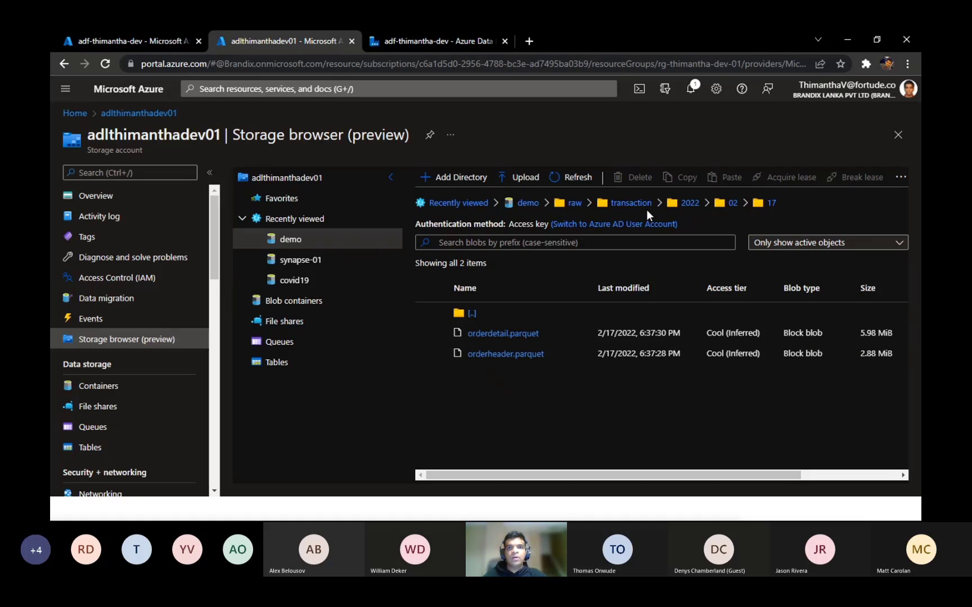
Step: Return to PQTerritory in Azure Data Factory, close its data preview and examine the date part of its directory path
{"action": "left_click", "coordinate": [417, 36]}
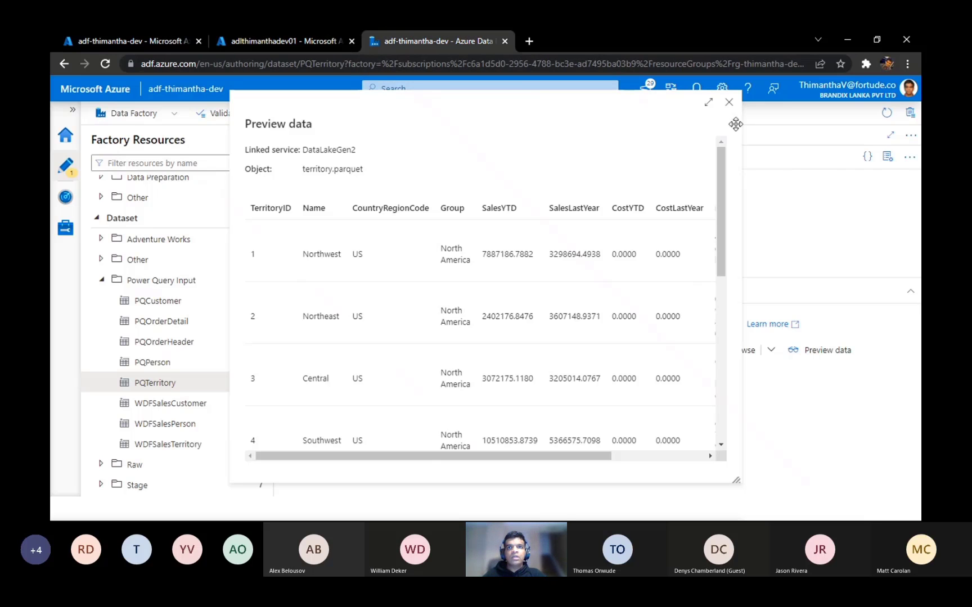
{"action": "left_click", "coordinate": [729, 102]}
{"action": "left_click", "coordinate": [562, 355]}
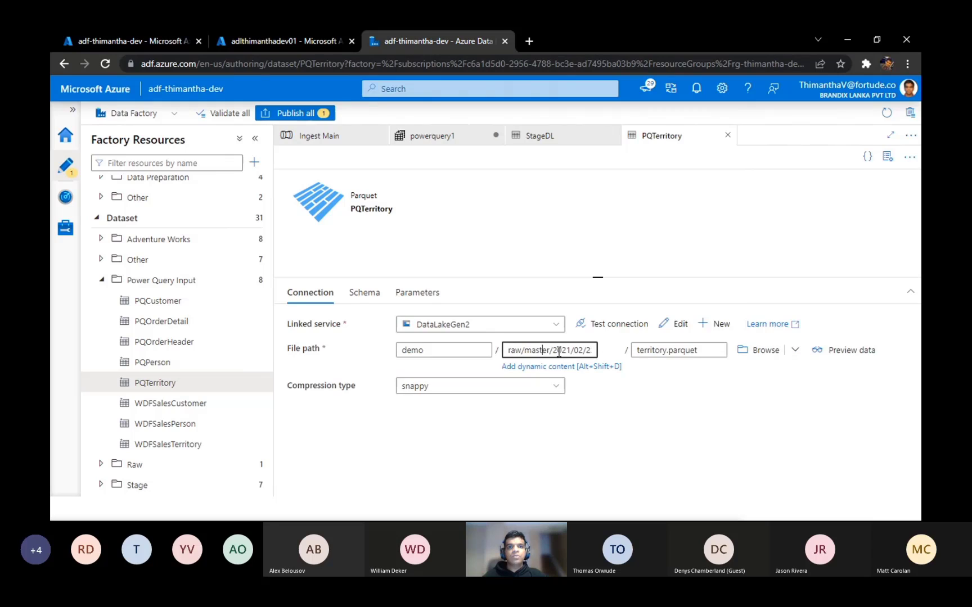
{"action": "left_click_drag", "start_coordinate": [562, 354], "coordinate": [647, 369]}
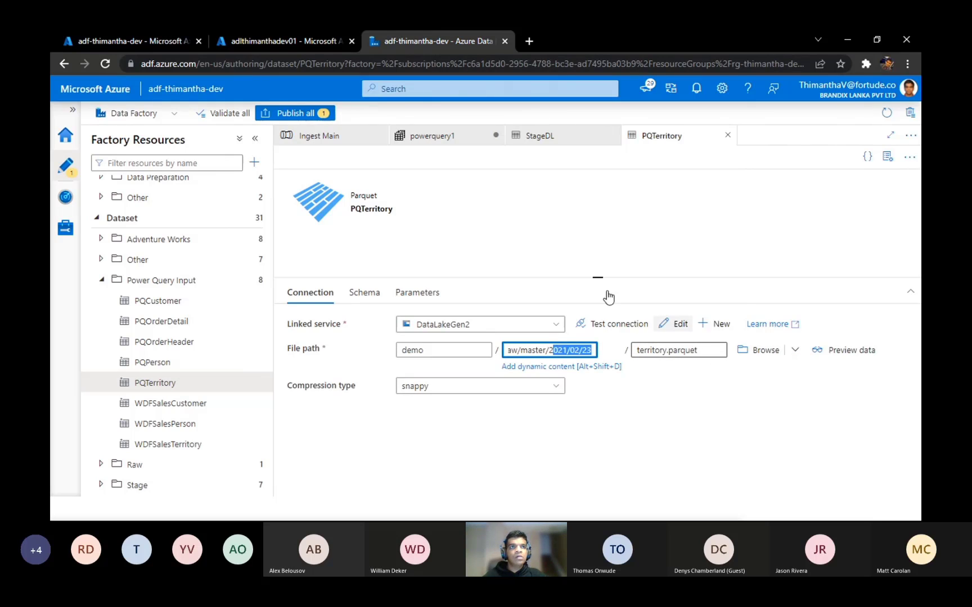
Step: Switch to the Azure storage browser, browse to demo/raw/master/2021/06/26 and select territory.parquet
{"action": "left_click", "coordinate": [253, 31]}
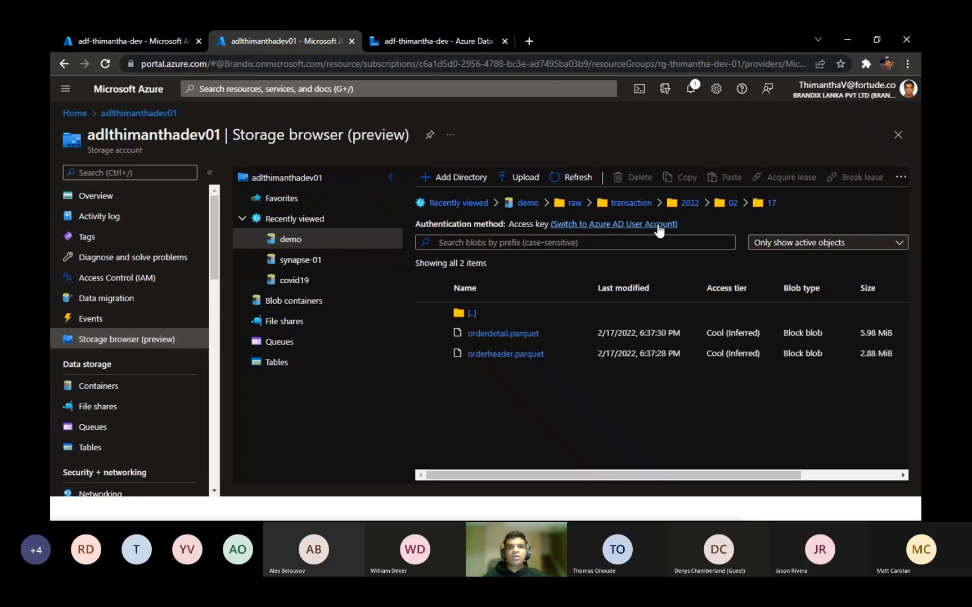
{"action": "left_click", "coordinate": [629, 204]}
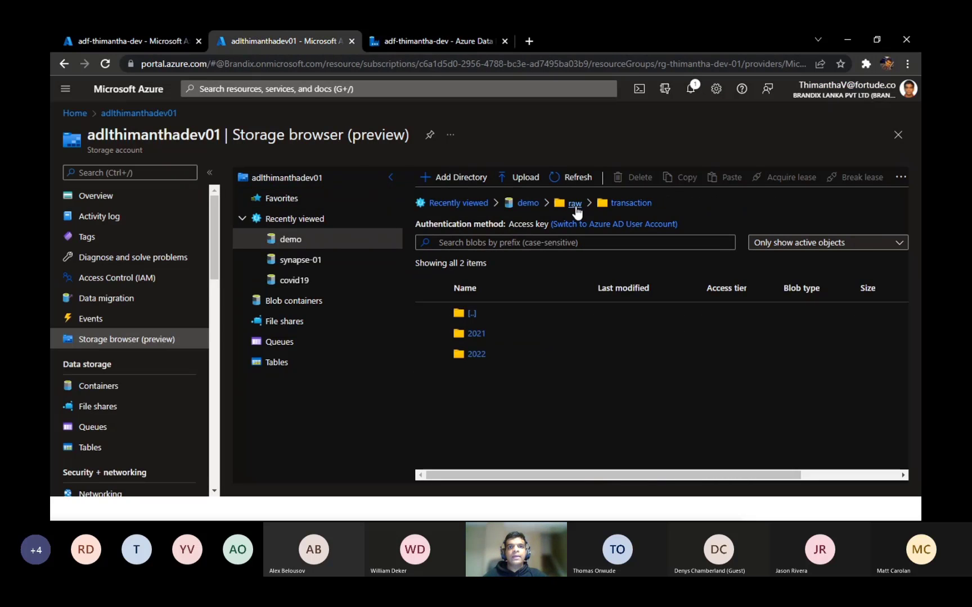
{"action": "left_click", "coordinate": [574, 203]}
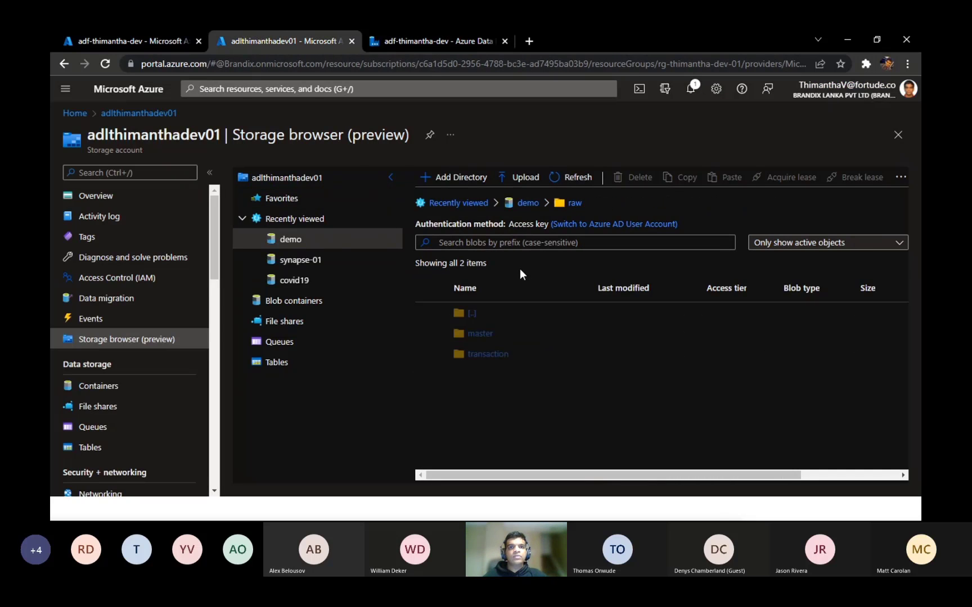
{"action": "left_click", "coordinate": [481, 331]}
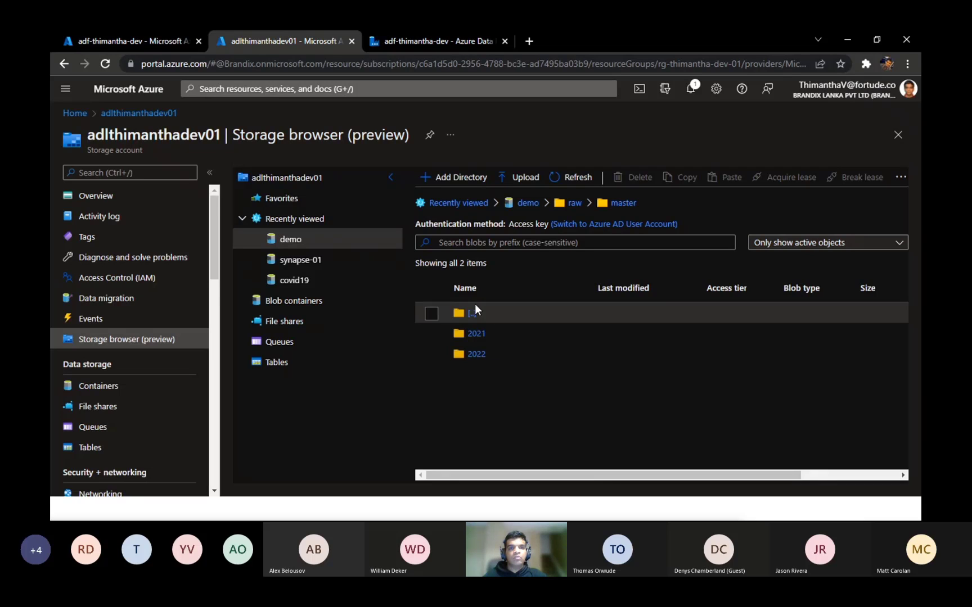
{"action": "left_click", "coordinate": [476, 333]}
{"action": "left_click", "coordinate": [483, 358]}
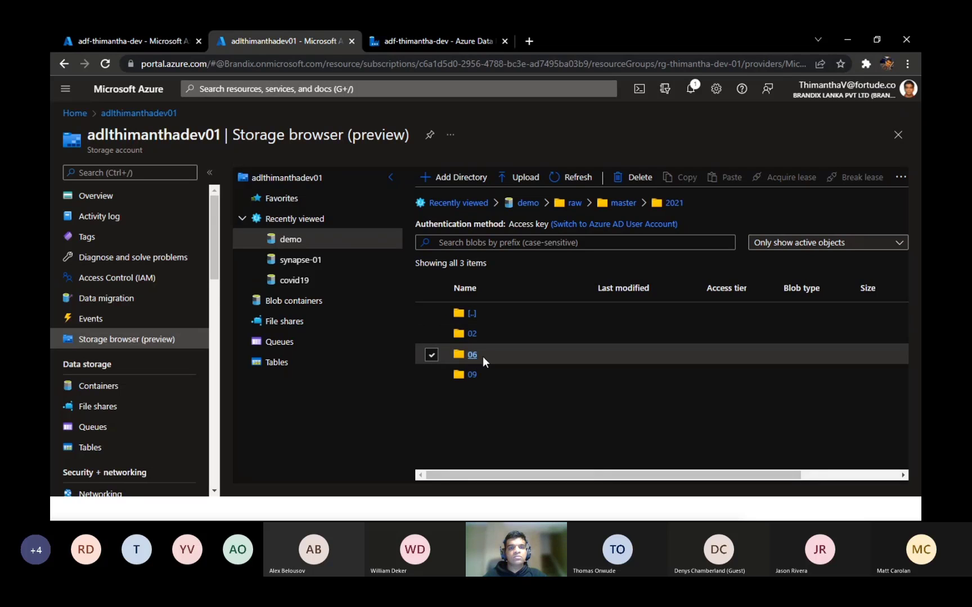
{"action": "left_click", "coordinate": [483, 358]}
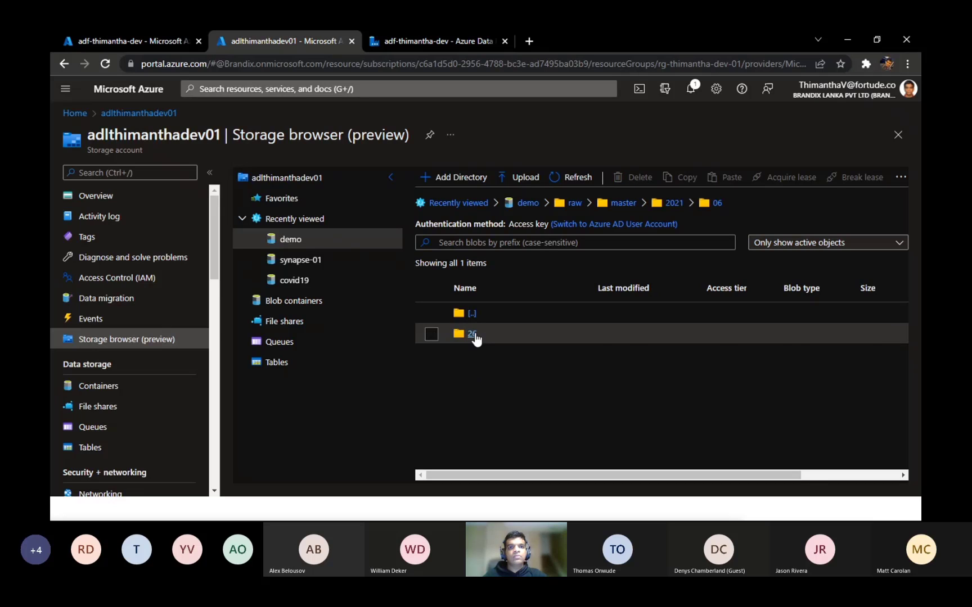
{"action": "left_click", "coordinate": [472, 334]}
{"action": "left_click", "coordinate": [431, 375]}
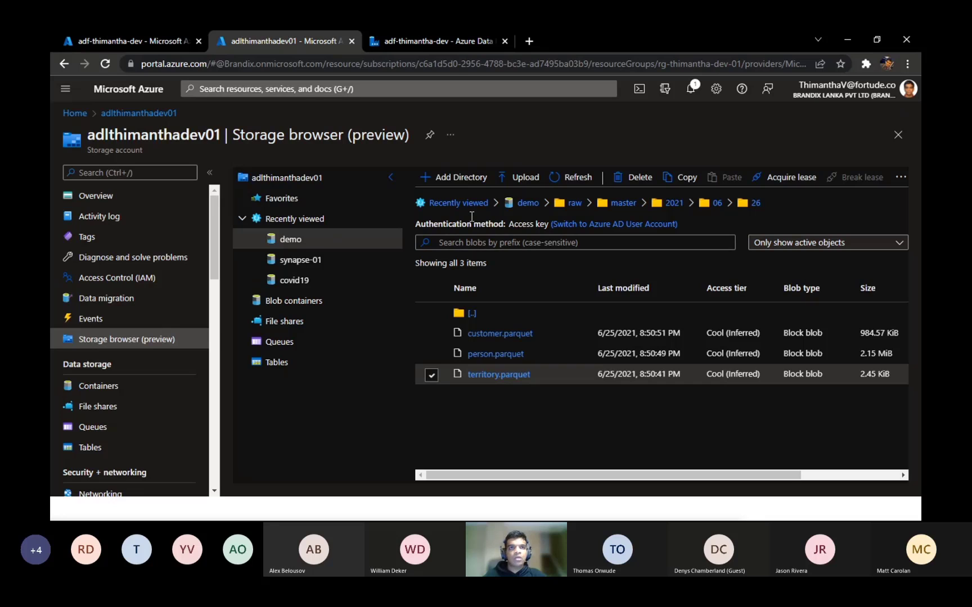
Step: Return to PQTerritory in Azure Data Factory and review its schema, parameters and connection settings
{"action": "left_click", "coordinate": [446, 41]}
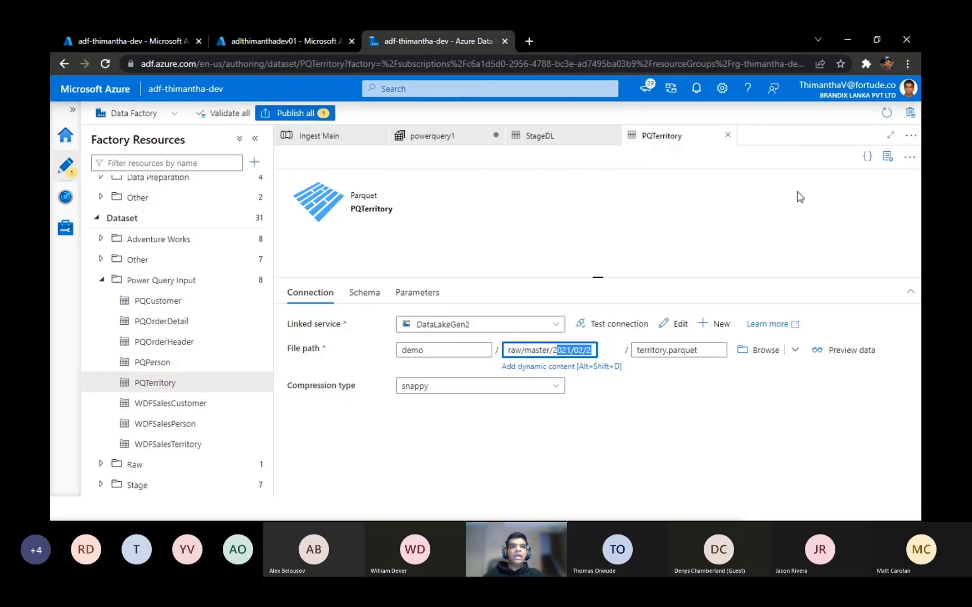
{"action": "left_click", "coordinate": [369, 295]}
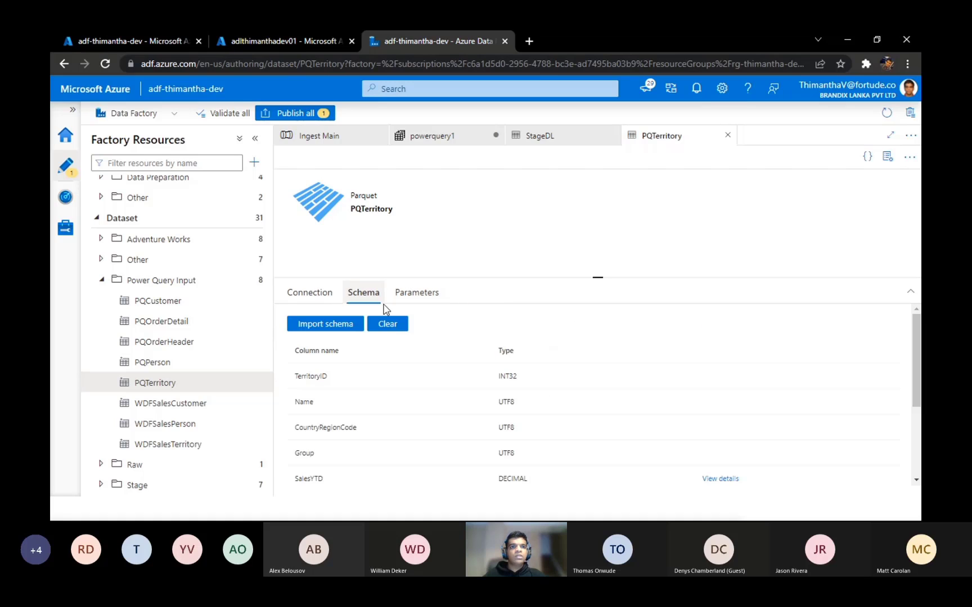
{"action": "left_click", "coordinate": [416, 294]}
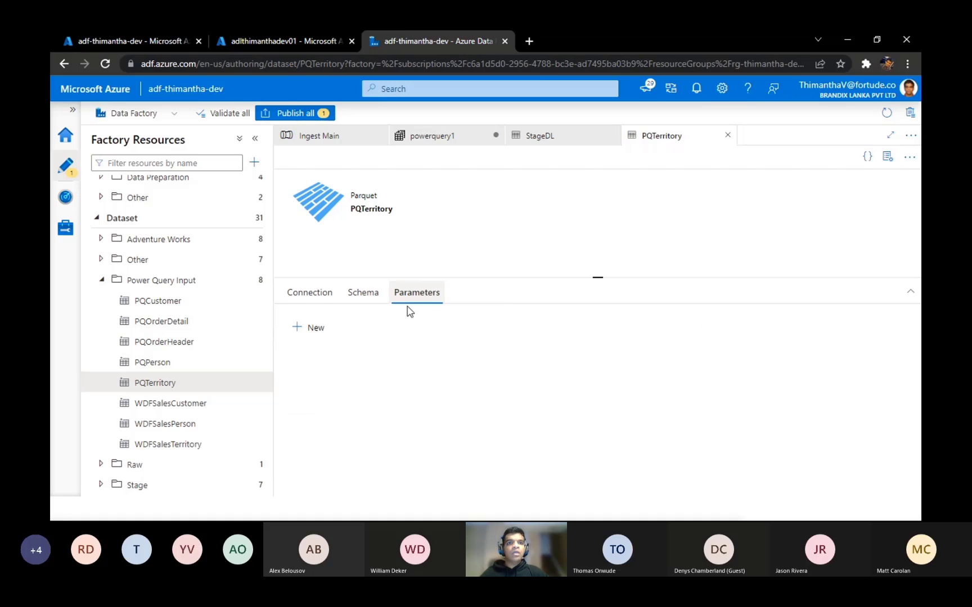
{"action": "left_click", "coordinate": [297, 299]}
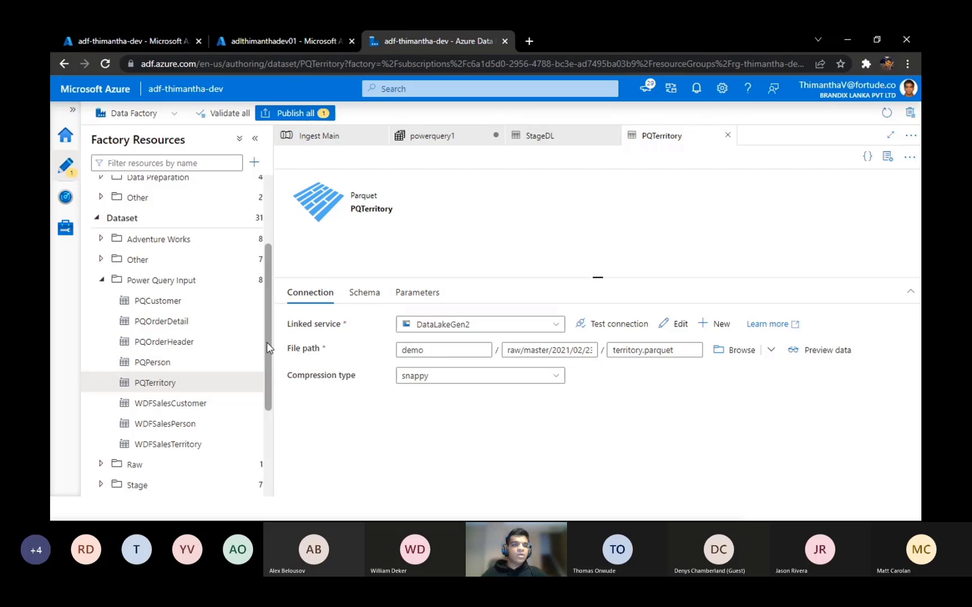
Step: Look at powerquery1's source dataset setting, and check the parameters of the StageDL dataset in the Stage folder
{"action": "scroll", "coordinate": [267, 342], "scroll_direction": "down", "scroll_amount": 3}
{"action": "left_click", "coordinate": [147, 386]}
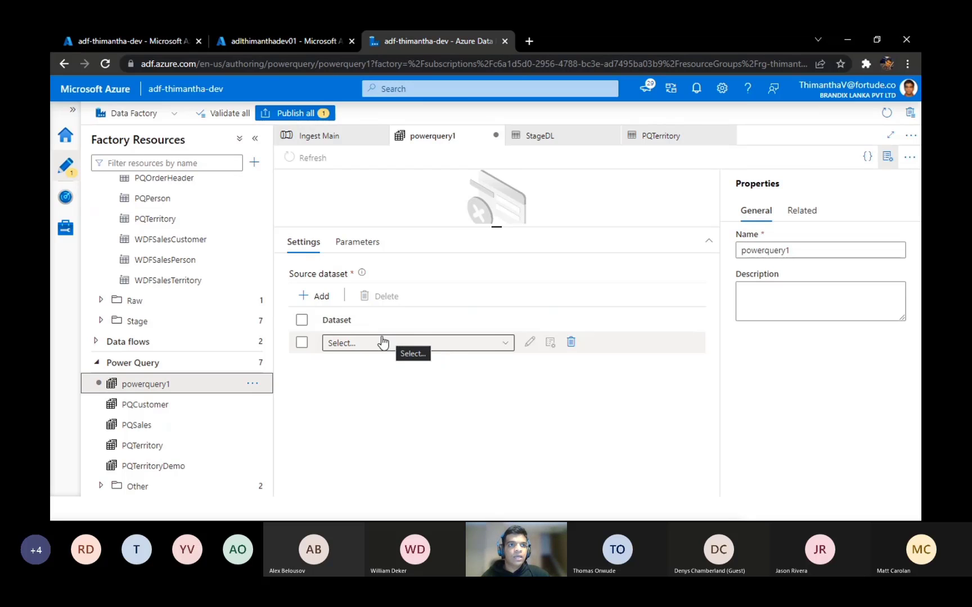
{"action": "left_click", "coordinate": [153, 323]}
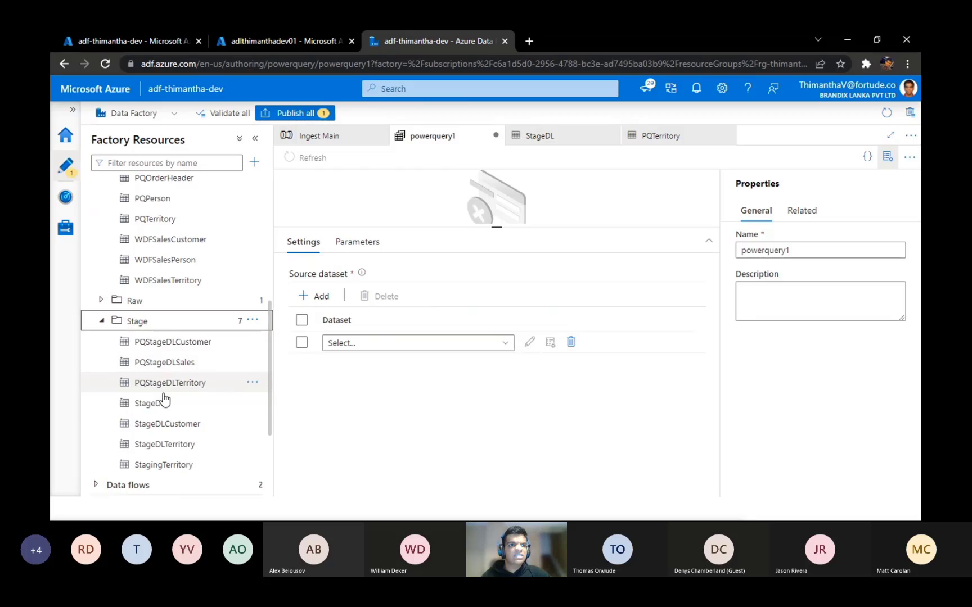
{"action": "left_click", "coordinate": [151, 405]}
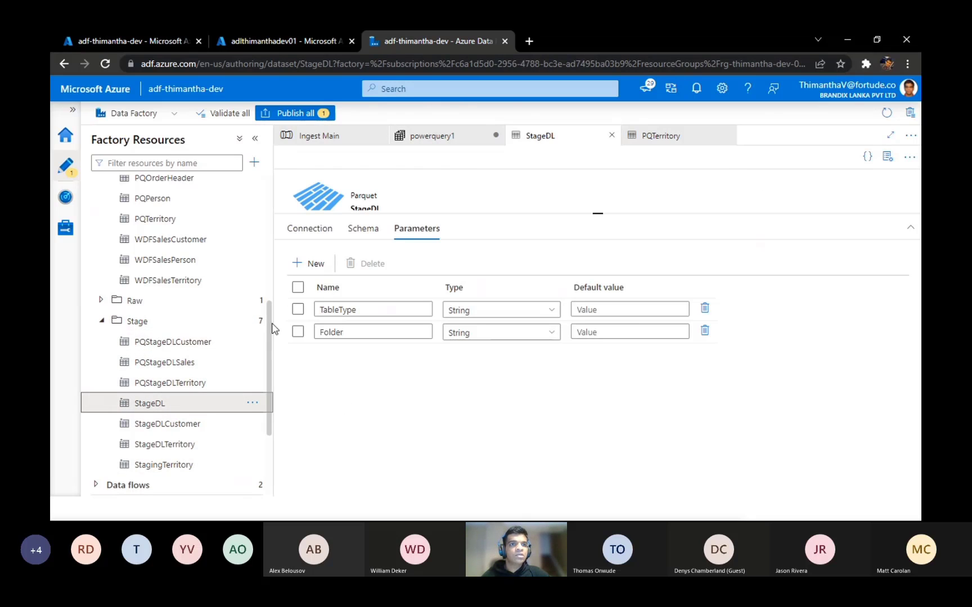
Step: Return to powerquery1 and try to use StageDL as its source dataset
{"action": "scroll", "coordinate": [271, 434], "scroll_direction": "down", "scroll_amount": 3}
{"action": "left_click", "coordinate": [161, 385]}
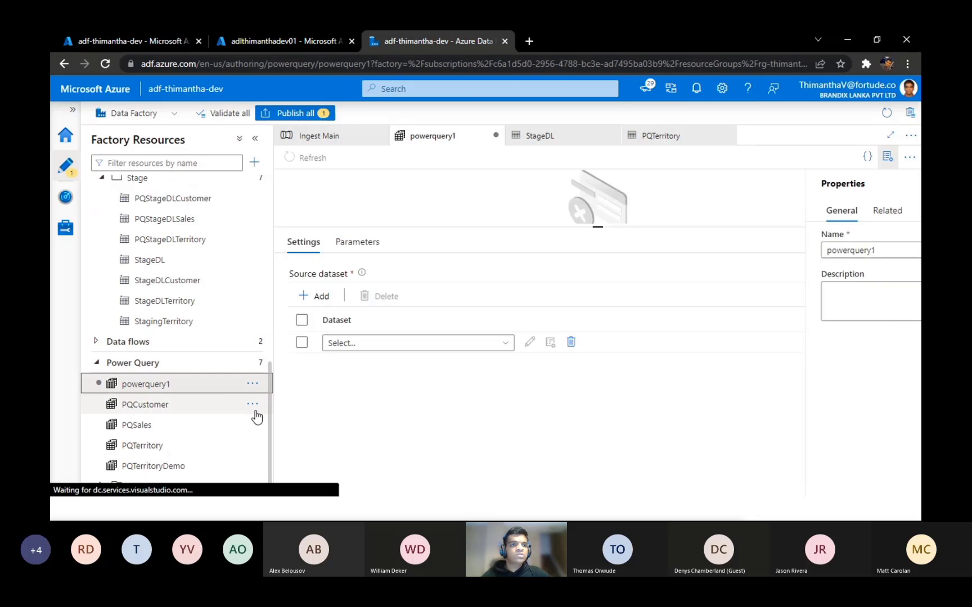
{"action": "left_click", "coordinate": [432, 344]}
{"action": "left_click_drag", "start_coordinate": [507, 394], "coordinate": [514, 479]}
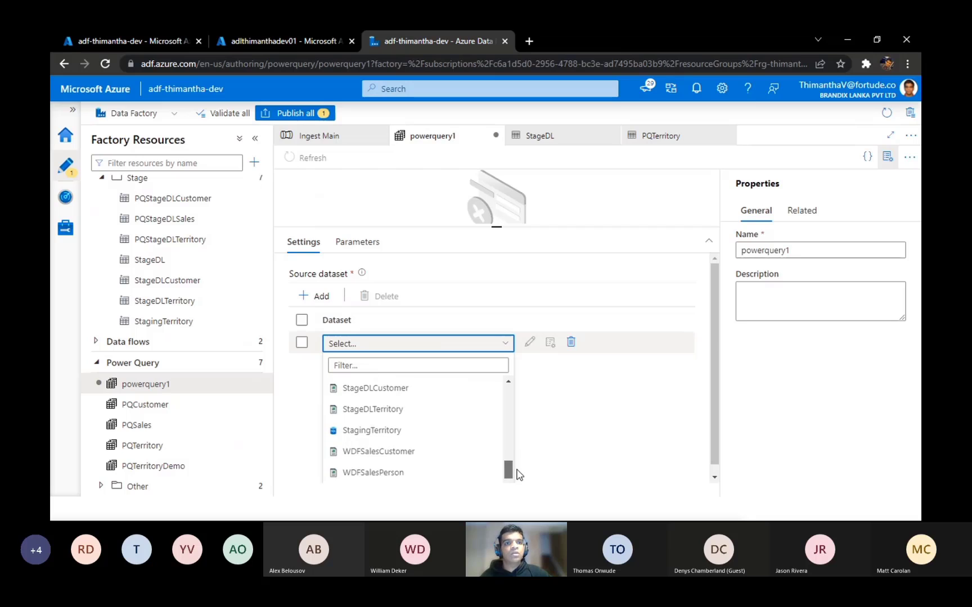
{"action": "scroll", "coordinate": [434, 425], "scroll_direction": "up", "scroll_amount": 2}
{"action": "left_click", "coordinate": [434, 401]}
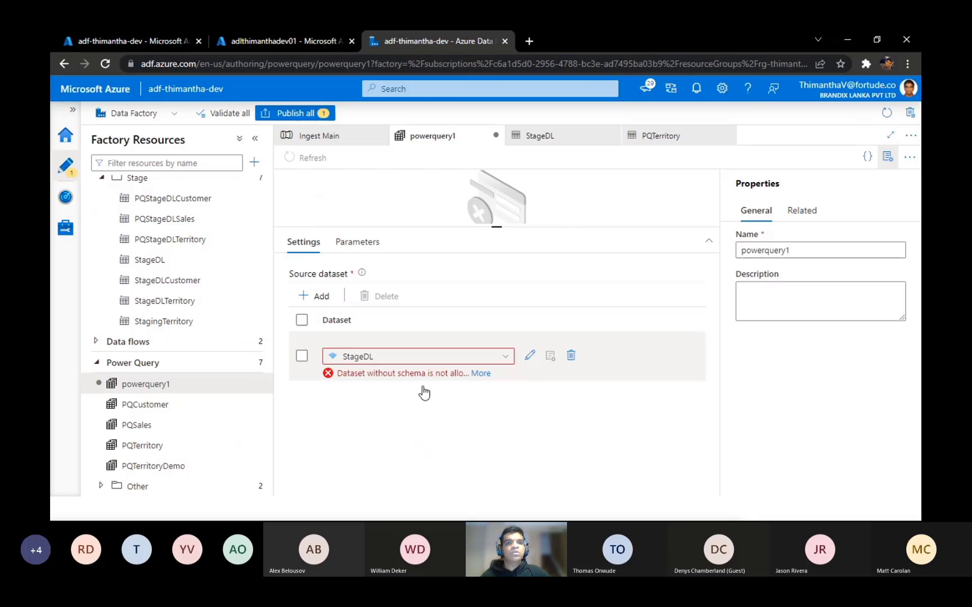
Step: Set powerquery1's source dataset to PQTerritory
{"action": "left_click", "coordinate": [503, 363]}
{"action": "left_click_drag", "start_coordinate": [507, 406], "coordinate": [509, 430]}
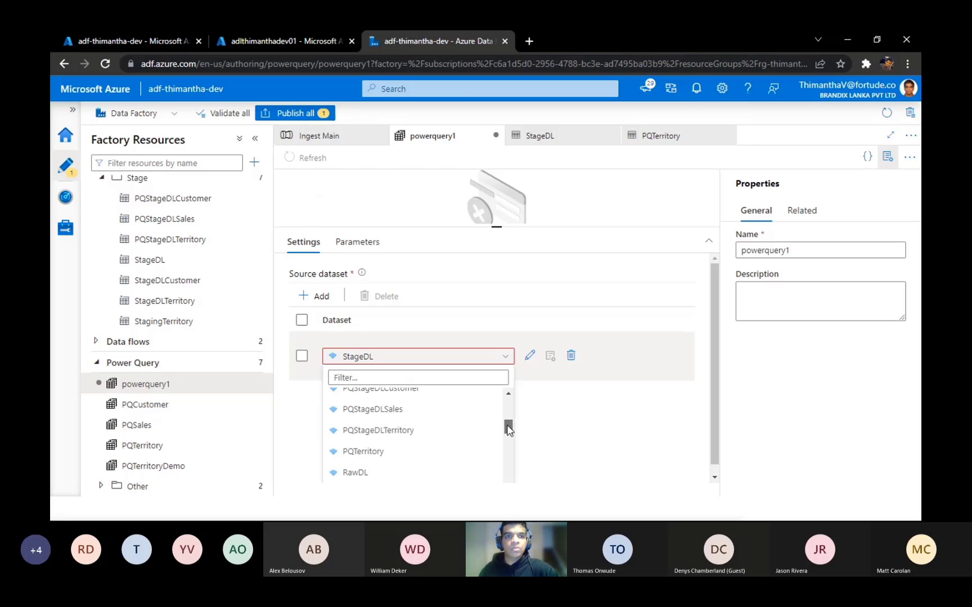
{"action": "left_click", "coordinate": [375, 454]}
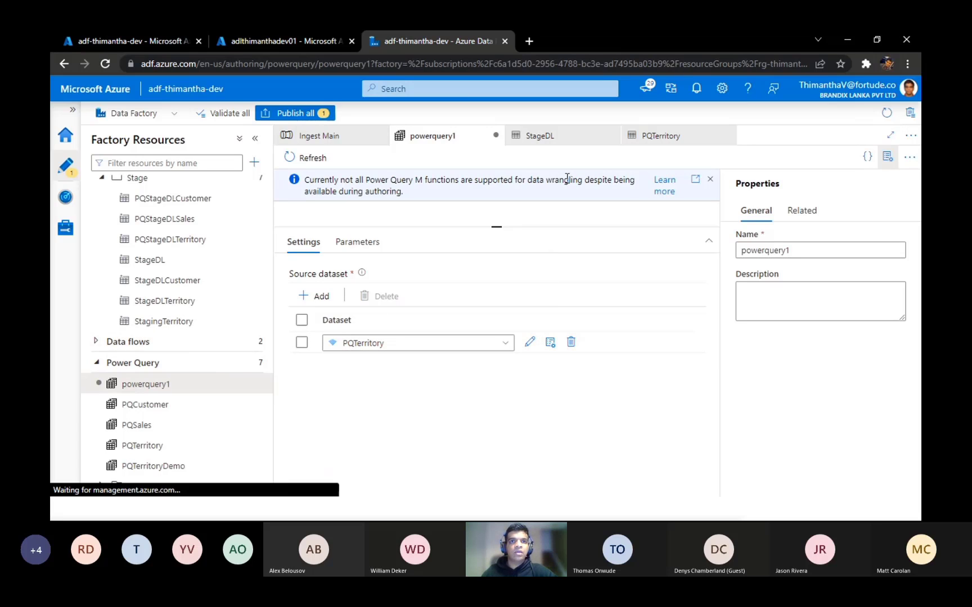
Step: Enlarge powerquery1's query editing area by hiding its properties and shrinking the source dataset settings area
{"action": "left_click_drag", "start_coordinate": [501, 228], "coordinate": [499, 413]}
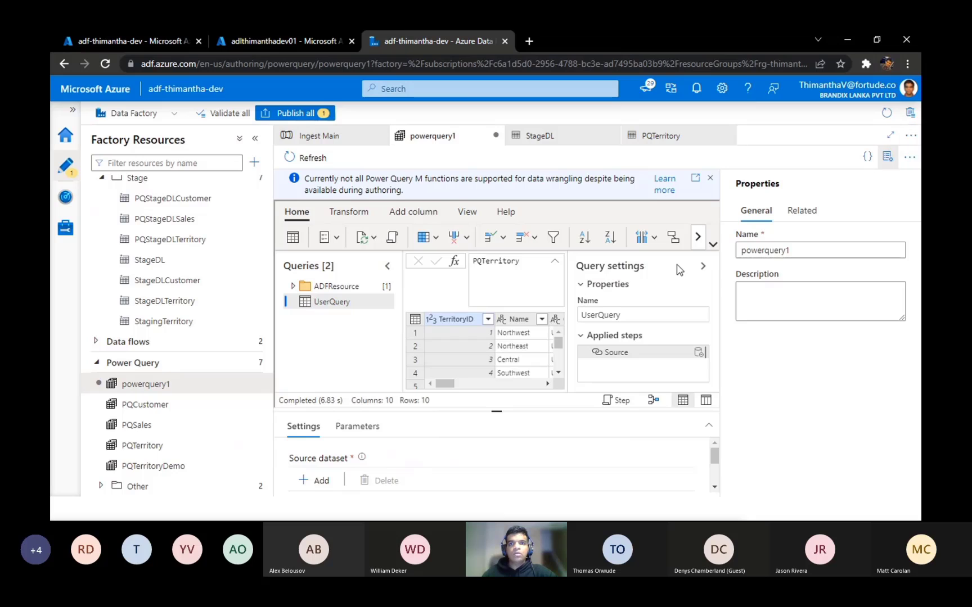
{"action": "left_click", "coordinate": [887, 157]}
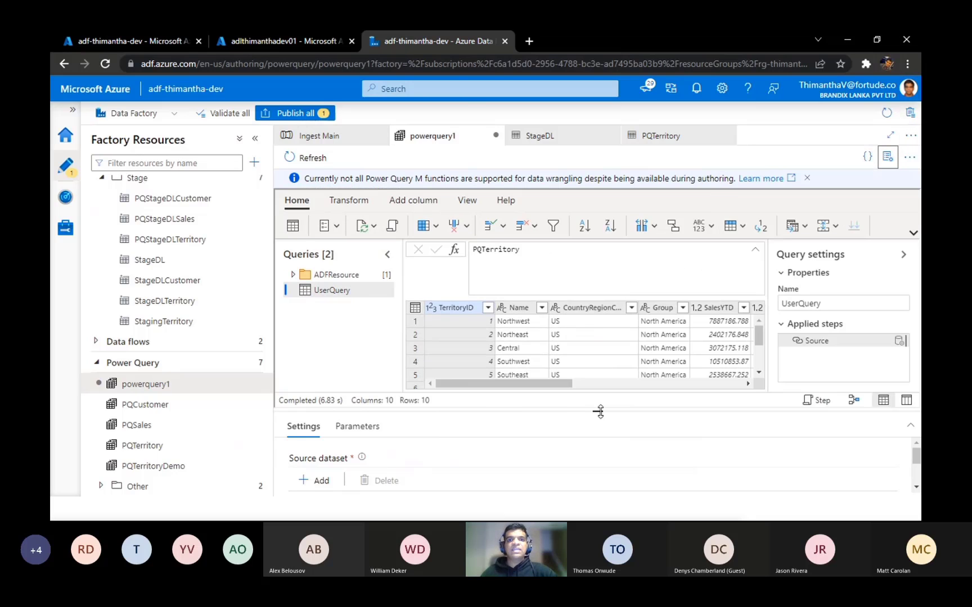
{"action": "left_click_drag", "start_coordinate": [597, 412], "coordinate": [610, 481]}
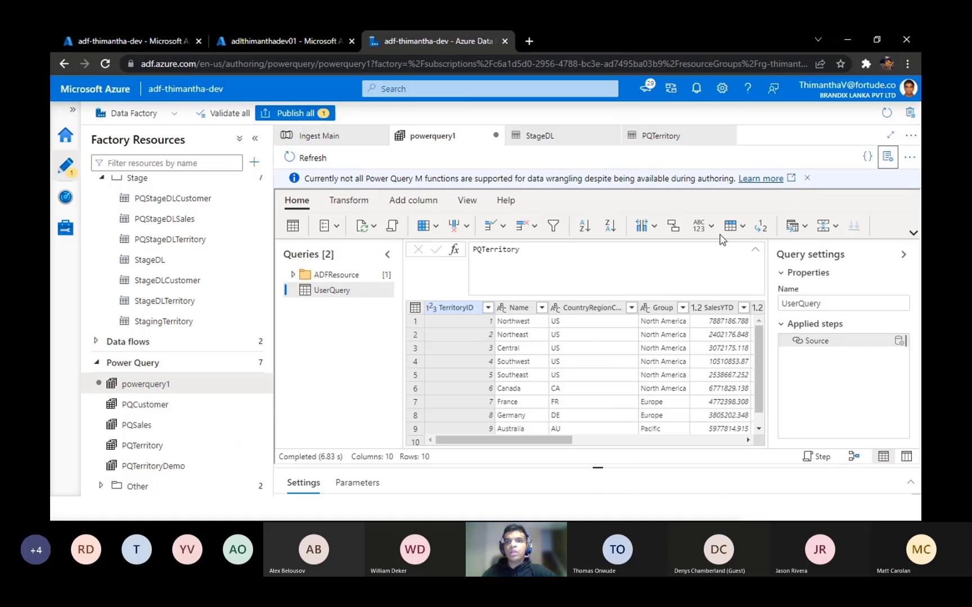
Step: Look through the column selection, transformation and column-adding commands available for UserQuery
{"action": "mouse_move", "coordinate": [785, 345]}
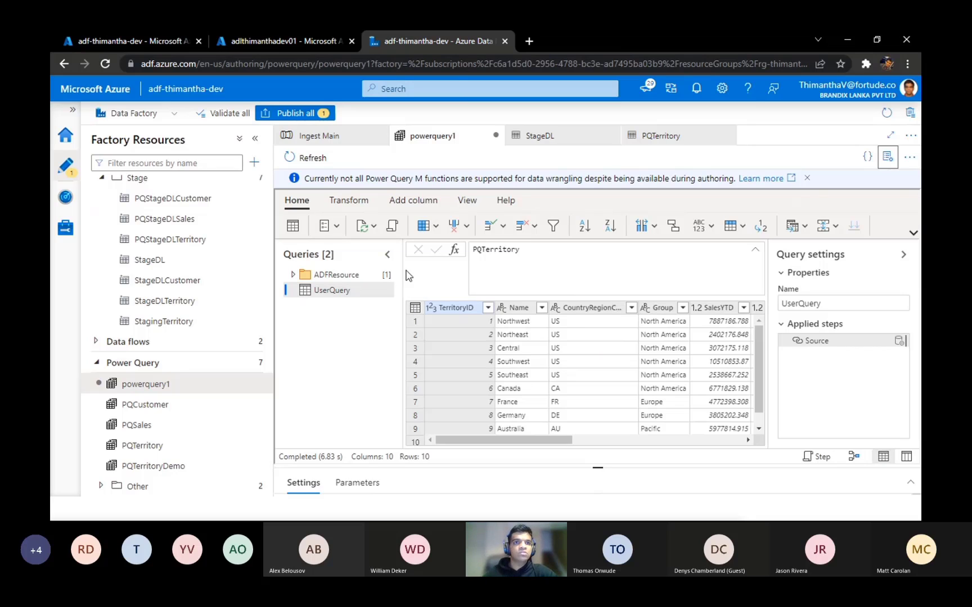
{"action": "left_click", "coordinate": [437, 227]}
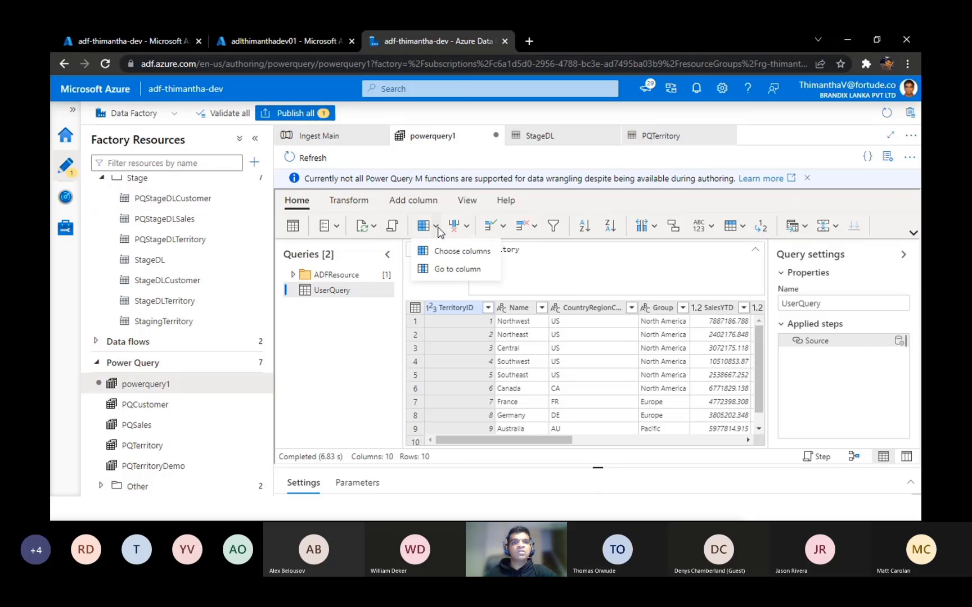
{"action": "left_click", "coordinate": [439, 230]}
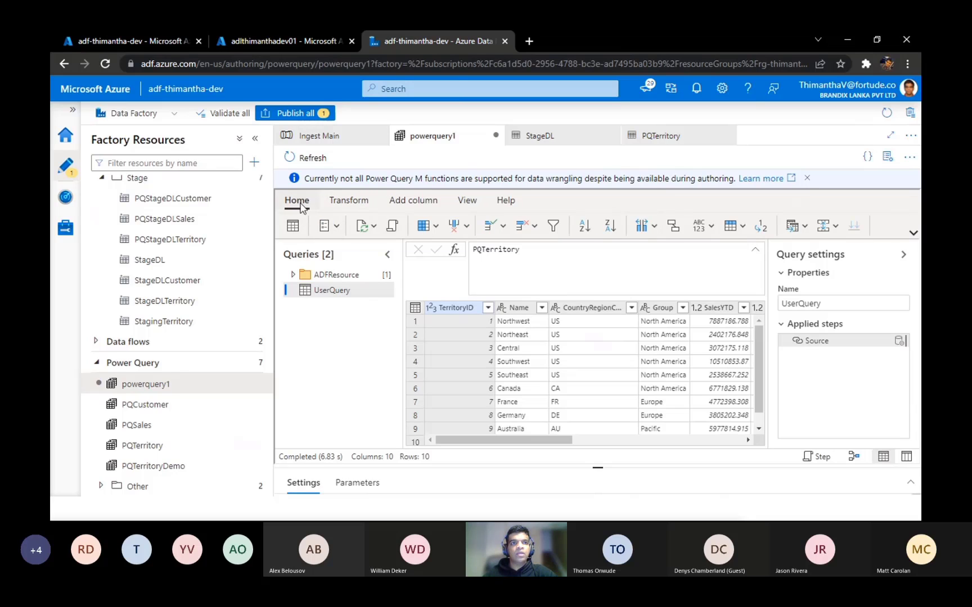
{"action": "left_click", "coordinate": [349, 202]}
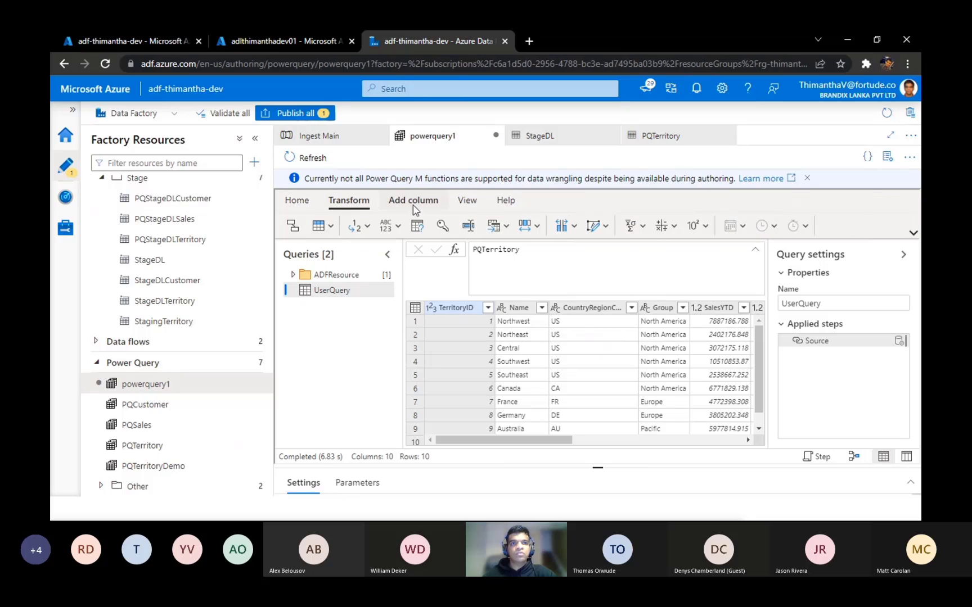
{"action": "left_click", "coordinate": [414, 202]}
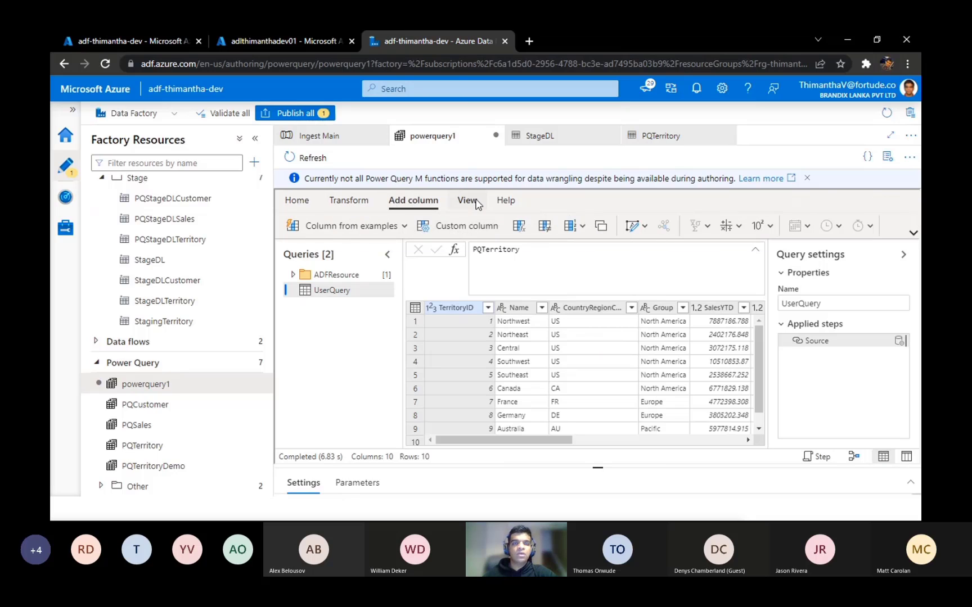
{"action": "left_click", "coordinate": [349, 202]}
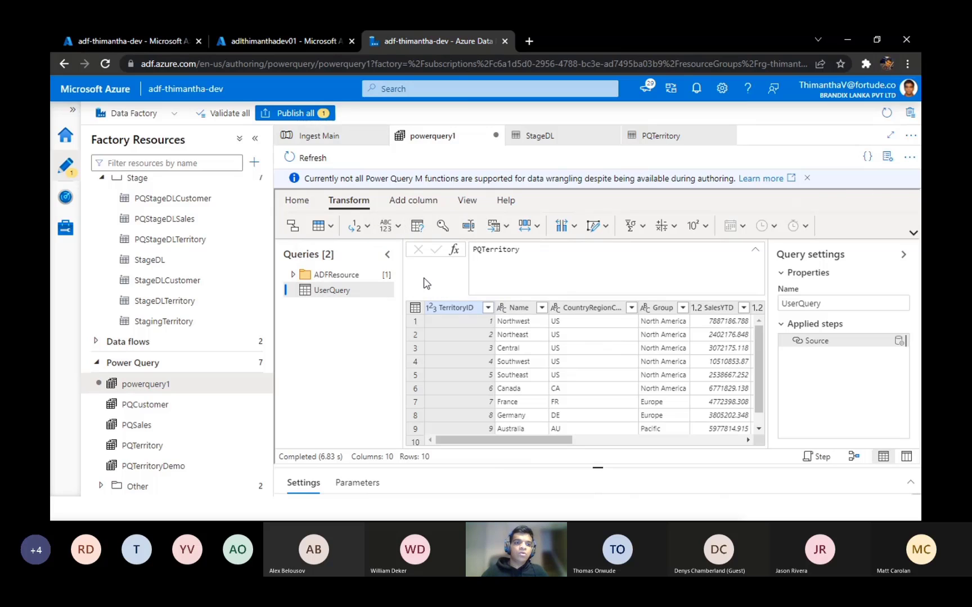
Step: Compare UserQuery's schema view, diagram view and data view, checking the column names and types
{"action": "left_click", "coordinate": [907, 457]}
{"action": "scroll", "coordinate": [664, 373], "scroll_direction": "down", "scroll_amount": 3}
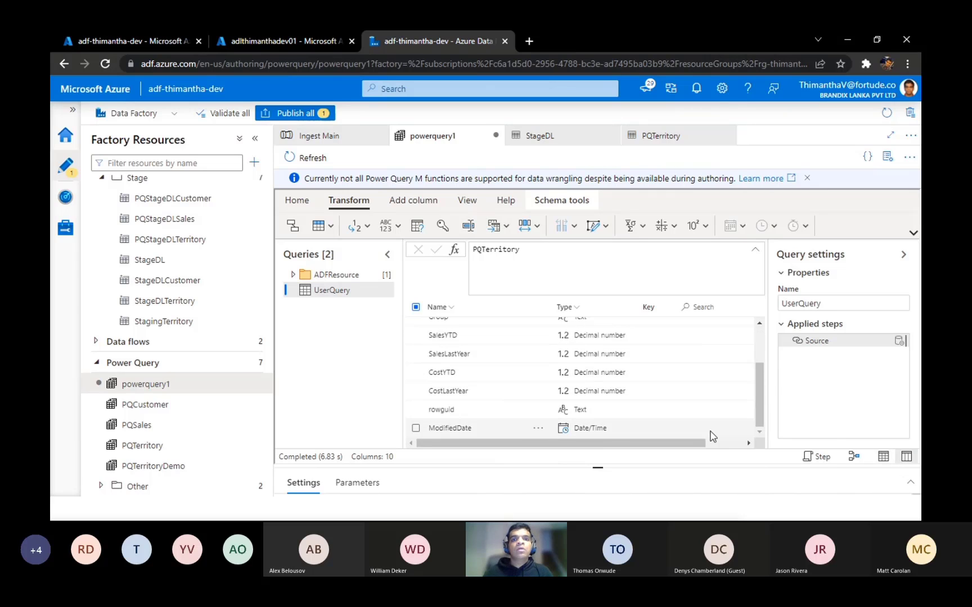
{"action": "left_click", "coordinate": [854, 457]}
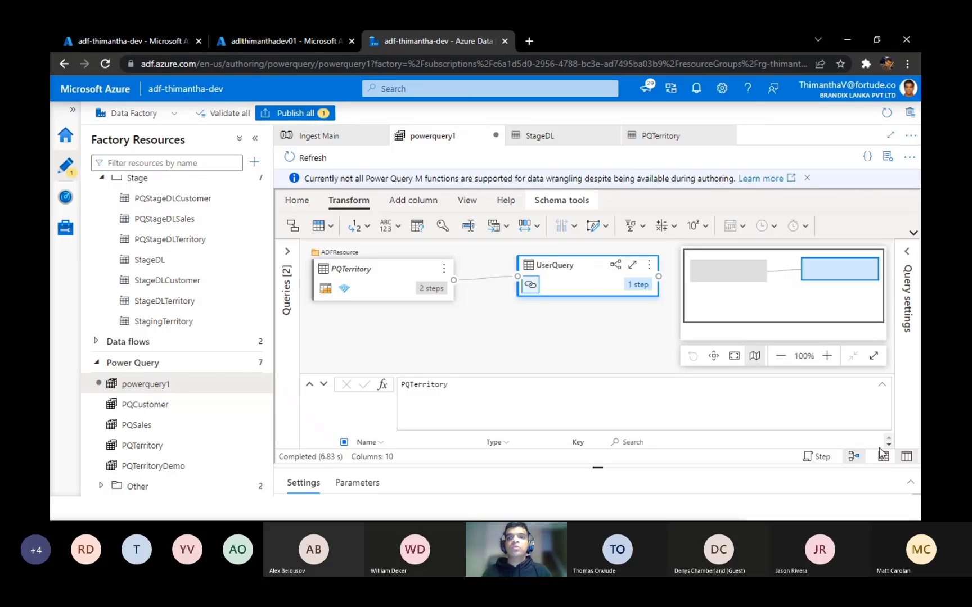
{"action": "left_click", "coordinate": [883, 458]}
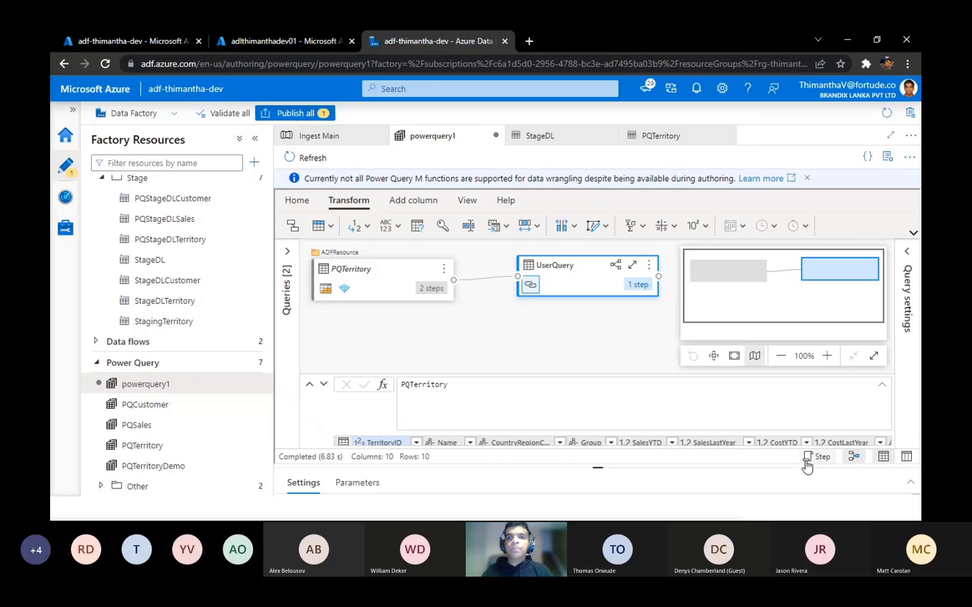
{"action": "left_click", "coordinate": [883, 457]}
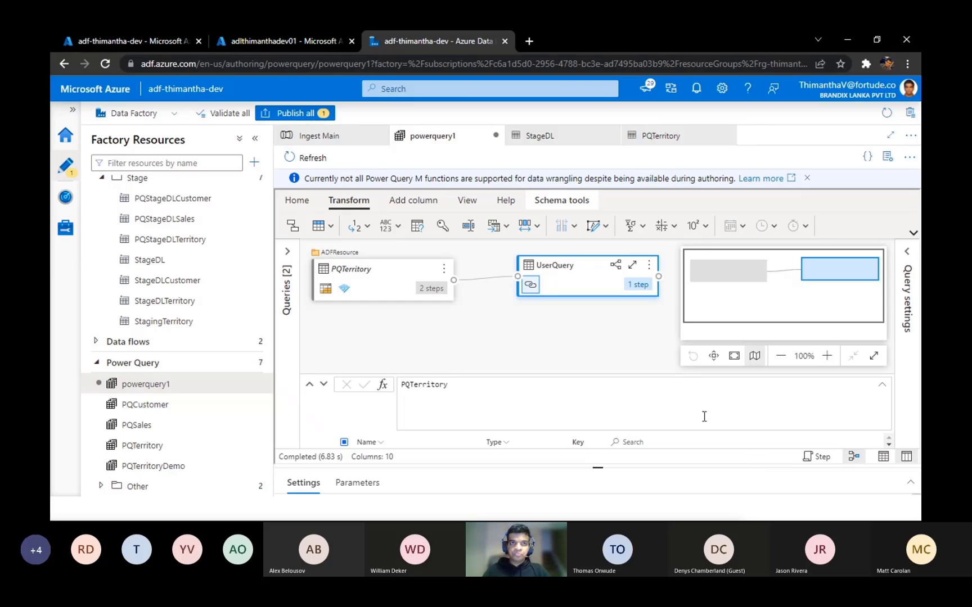
Step: Review the query's project options, including locale and column type detection, and close them without changes
{"action": "left_click", "coordinate": [298, 200]}
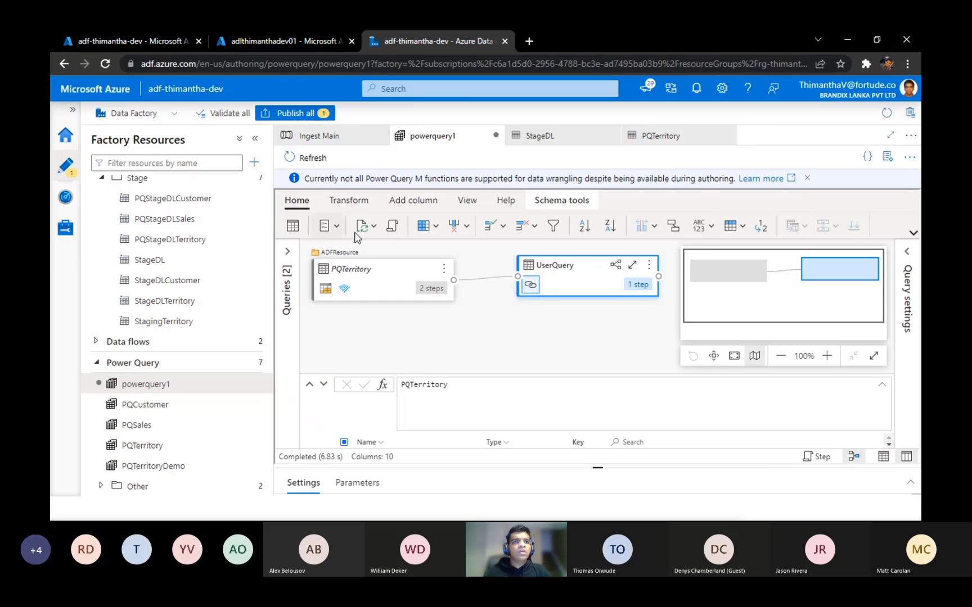
{"action": "left_click", "coordinate": [334, 226]}
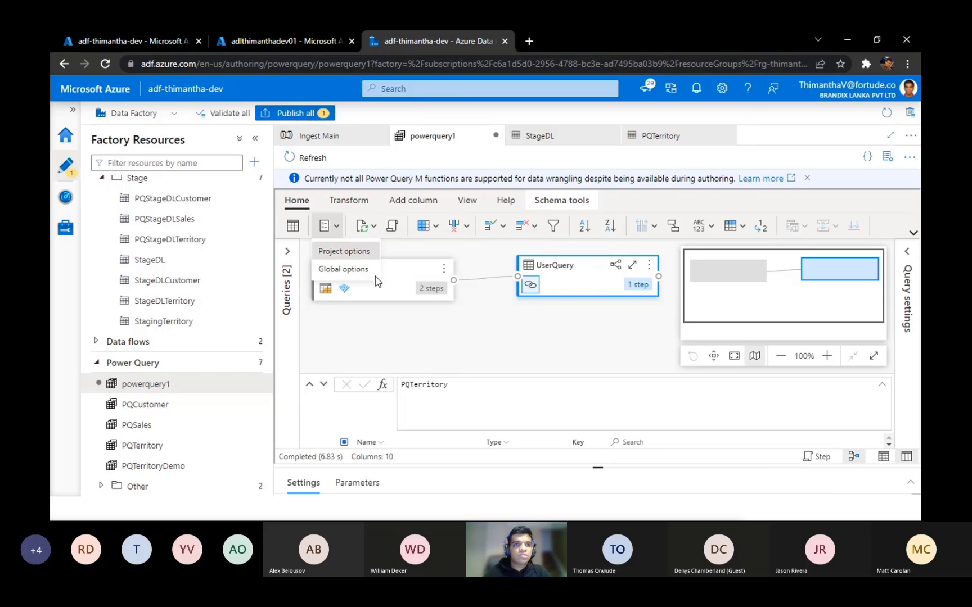
{"action": "left_click", "coordinate": [345, 252]}
{"action": "left_click_drag", "start_coordinate": [756, 292], "coordinate": [762, 391]}
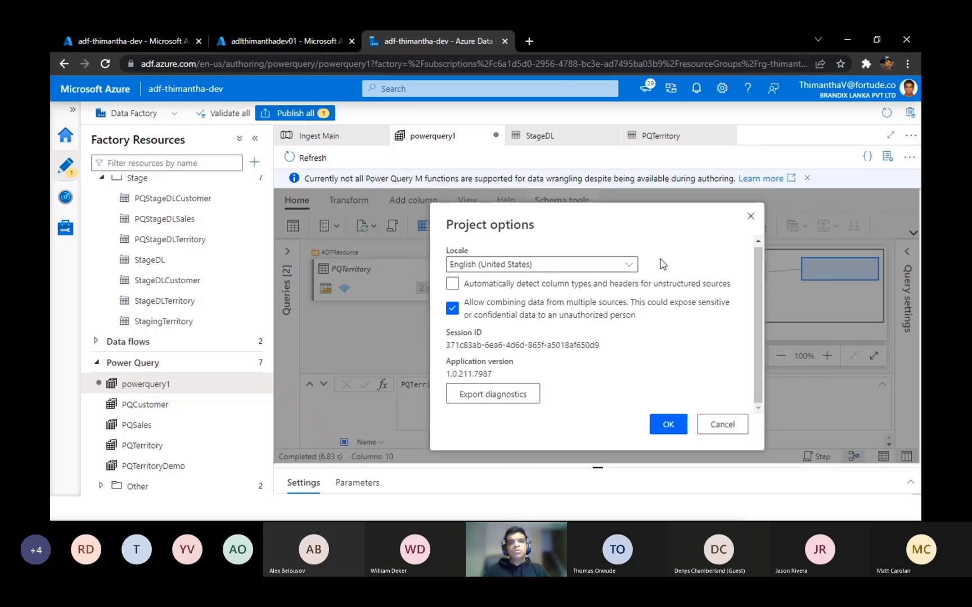
{"action": "left_click", "coordinate": [750, 217]}
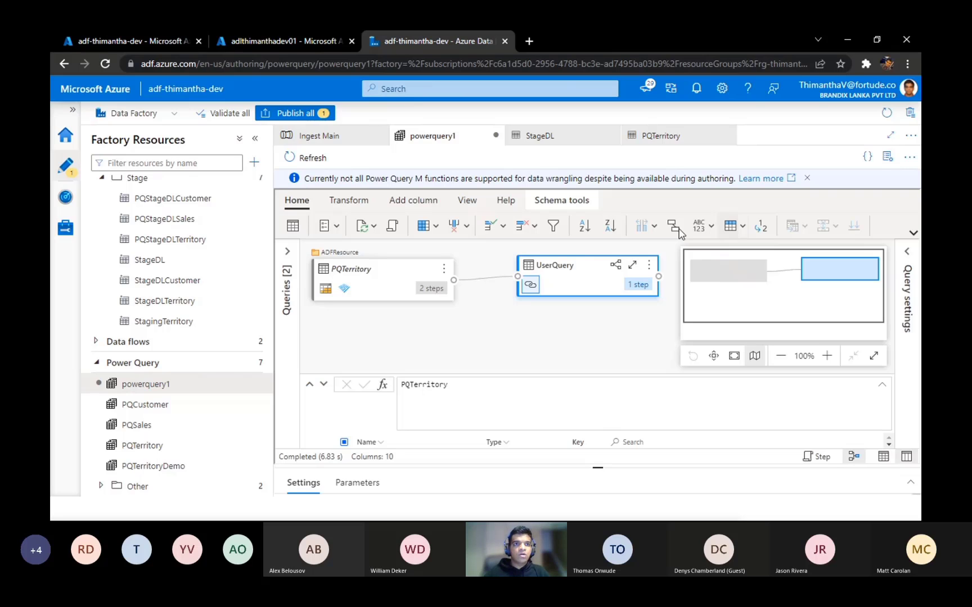
Step: Review all the global options, from default editor view to parameters, and close them without changes
{"action": "left_click", "coordinate": [329, 225]}
{"action": "left_click", "coordinate": [348, 269]}
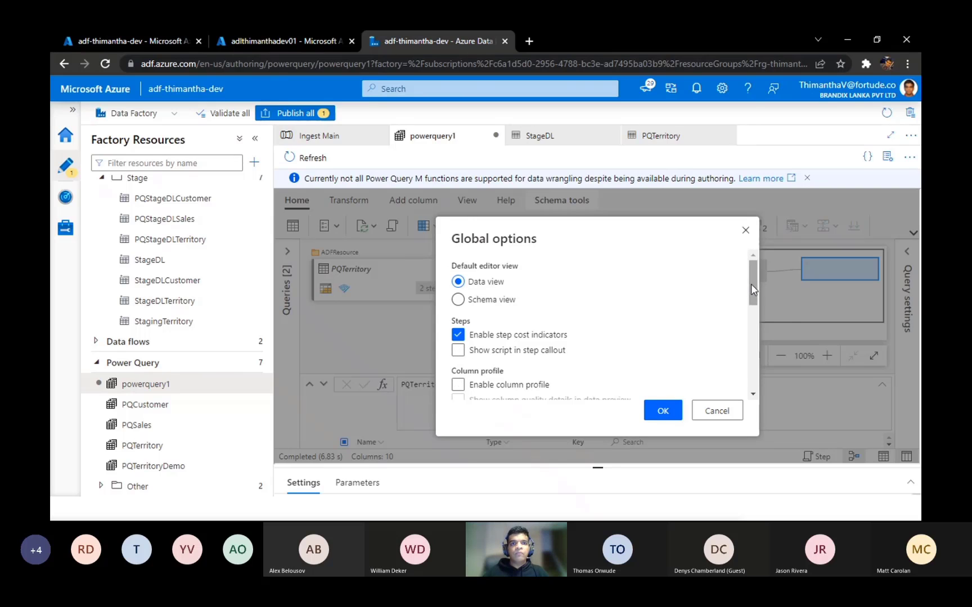
{"action": "left_click_drag", "start_coordinate": [751, 284], "coordinate": [754, 261]}
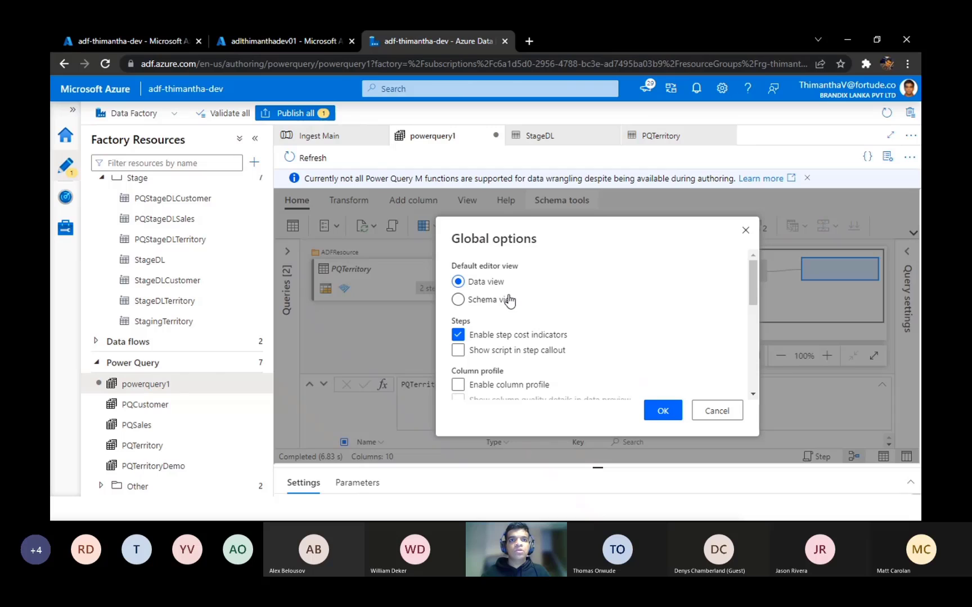
{"action": "left_click_drag", "start_coordinate": [752, 275], "coordinate": [749, 288]}
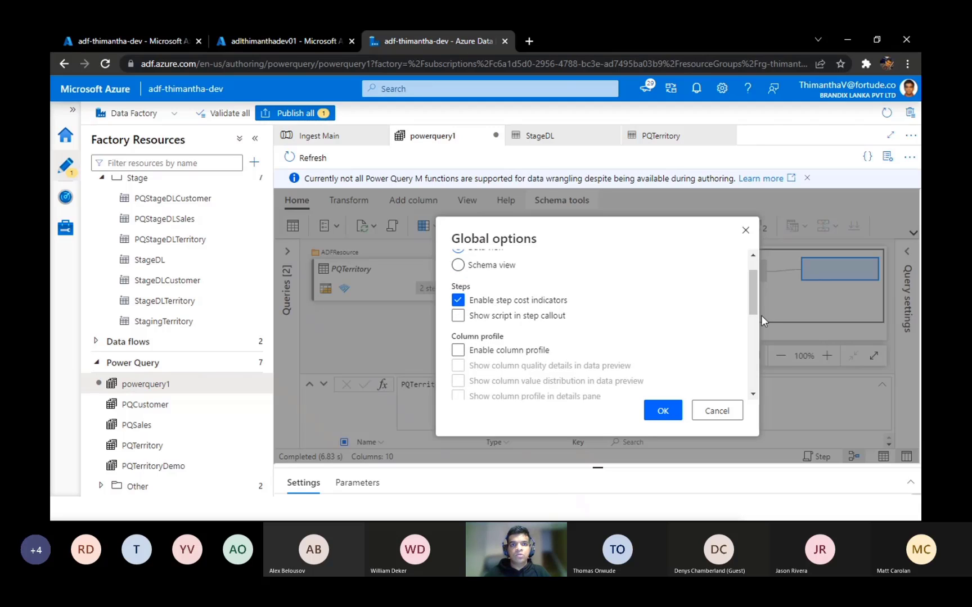
{"action": "mouse_move", "coordinate": [754, 297]}
{"action": "left_mouse_down"}
{"action": "mouse_move", "coordinate": [751, 308]}
{"action": "mouse_move", "coordinate": [748, 296]}
{"action": "left_mouse_up"}
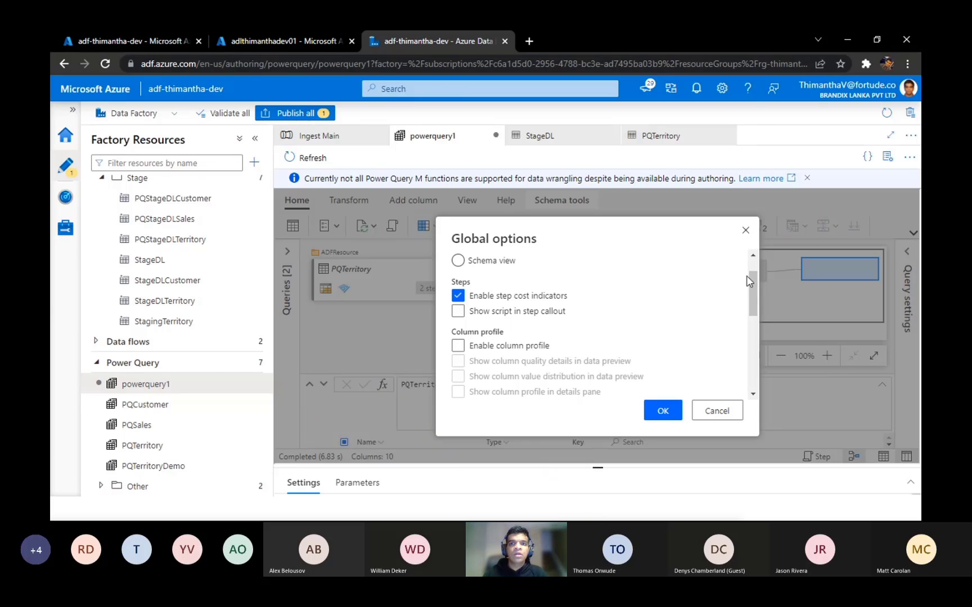
{"action": "left_click_drag", "start_coordinate": [754, 279], "coordinate": [754, 353]}
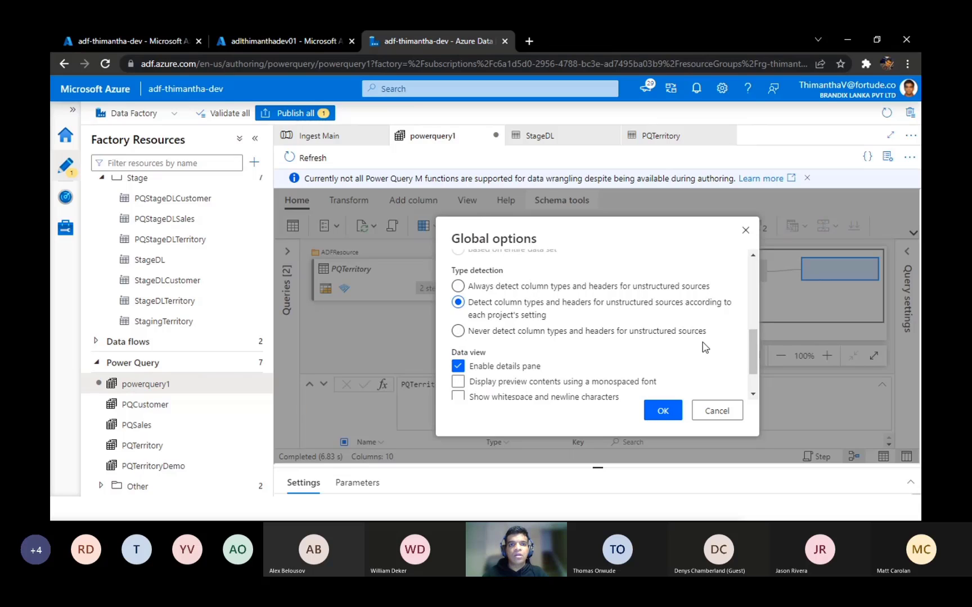
{"action": "left_click_drag", "start_coordinate": [756, 351], "coordinate": [754, 365]}
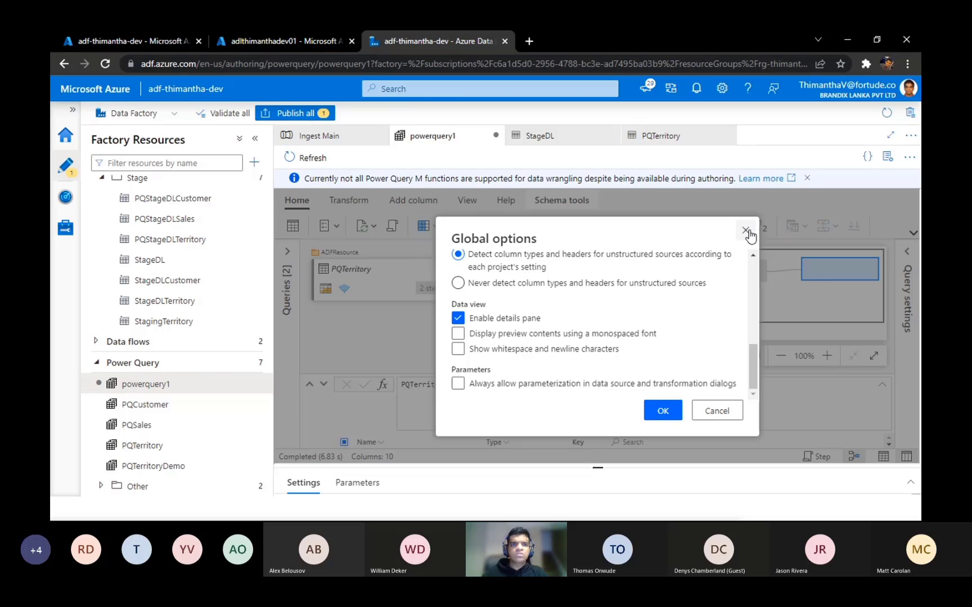
{"action": "left_click_drag", "start_coordinate": [753, 364], "coordinate": [752, 270]}
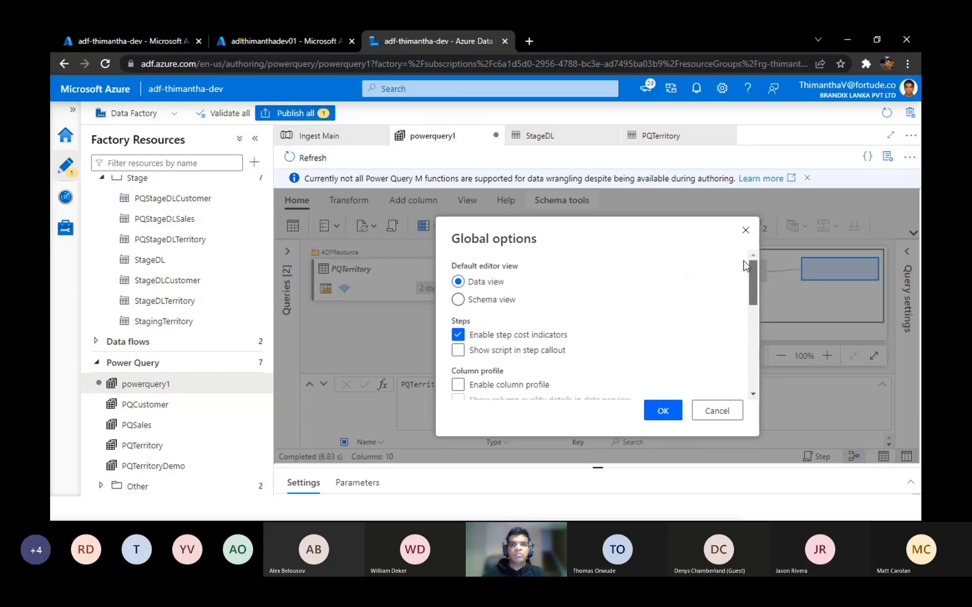
{"action": "left_click", "coordinate": [745, 231]}
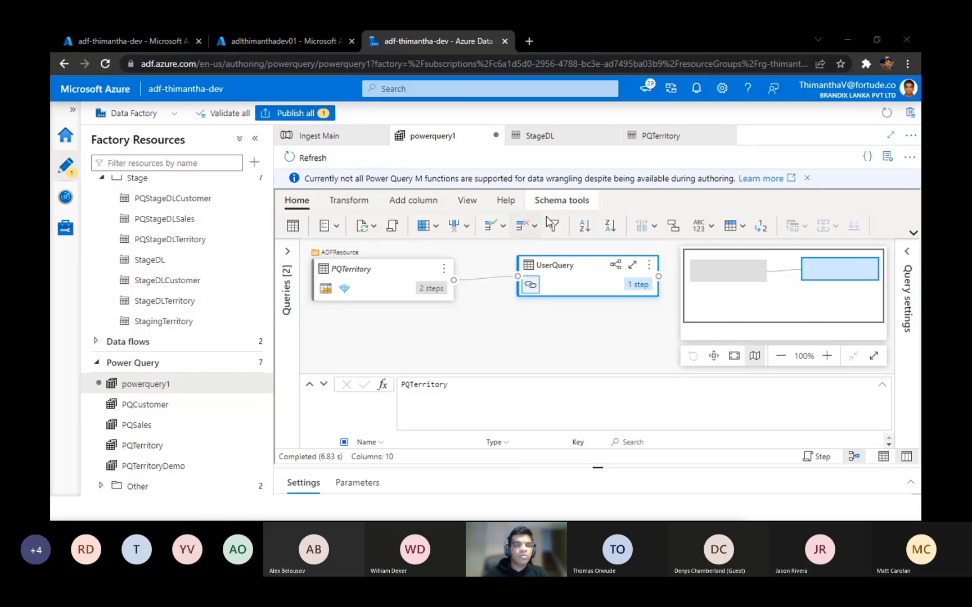
Step: Expand the query list and its ADFResource folder, and compare the PQTerritory and UserQuery queries
{"action": "left_click", "coordinate": [290, 272]}
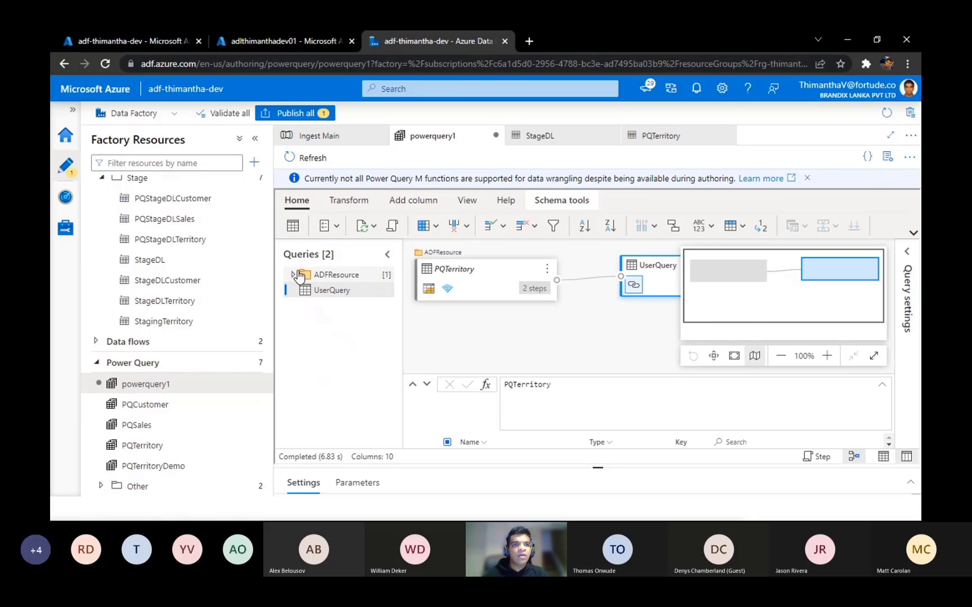
{"action": "left_click", "coordinate": [294, 274]}
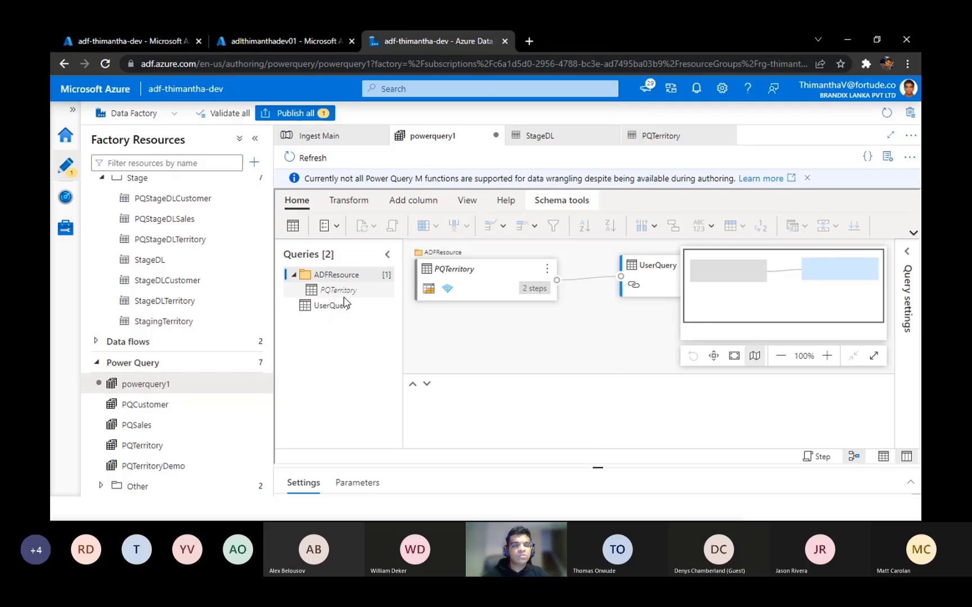
{"action": "left_click", "coordinate": [358, 294]}
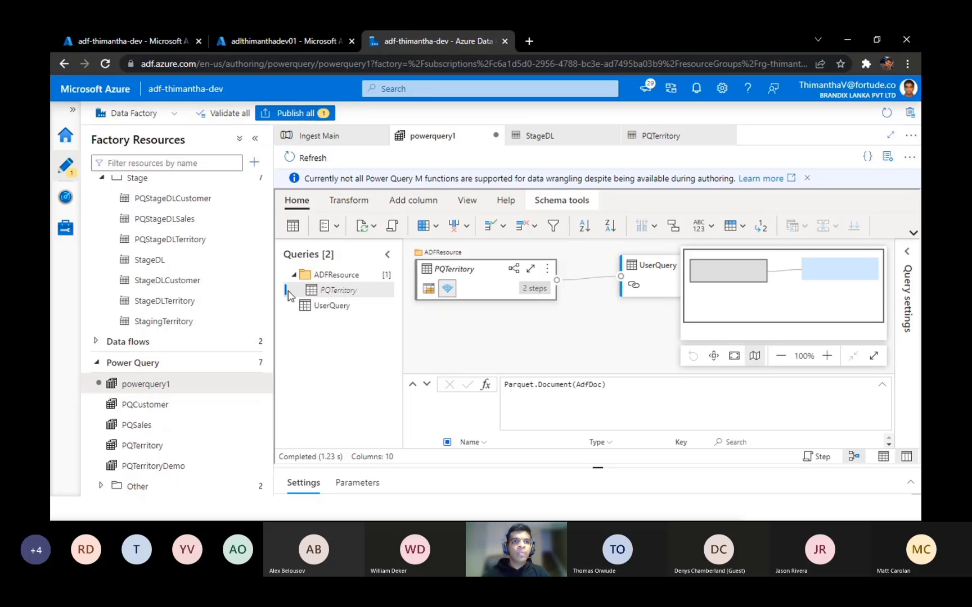
{"action": "left_click", "coordinate": [331, 306]}
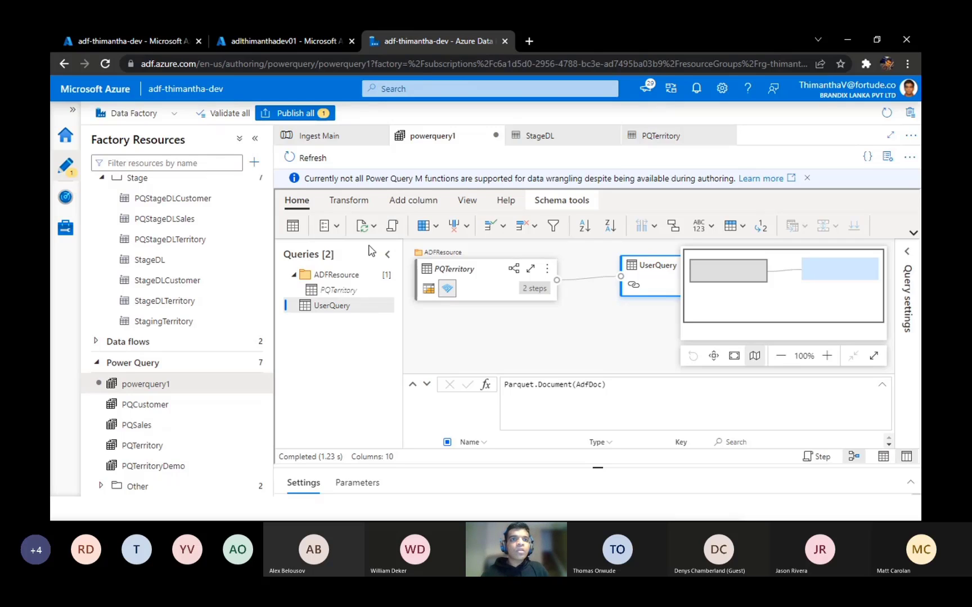
{"action": "left_click", "coordinate": [346, 293]}
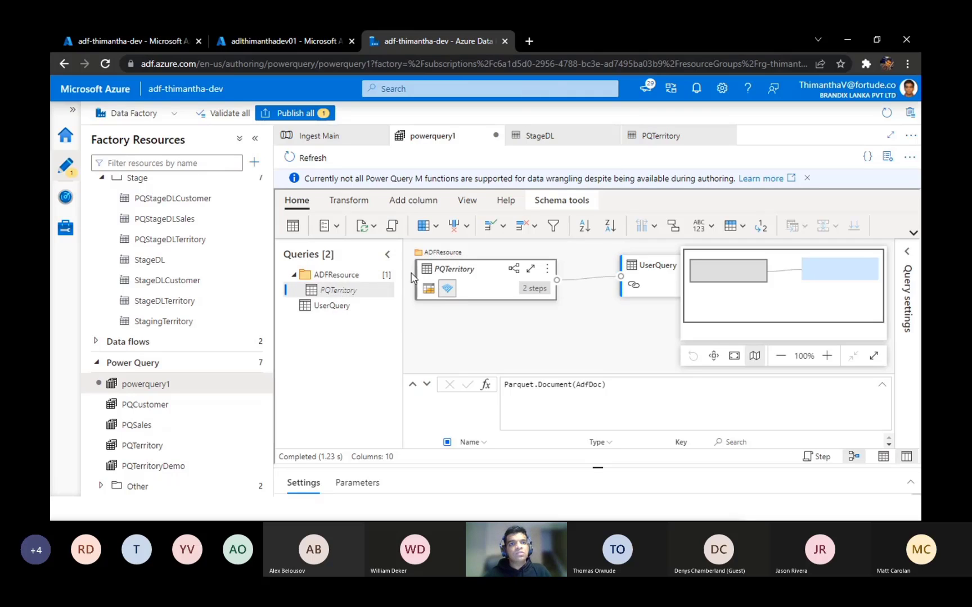
{"action": "left_click", "coordinate": [345, 311]}
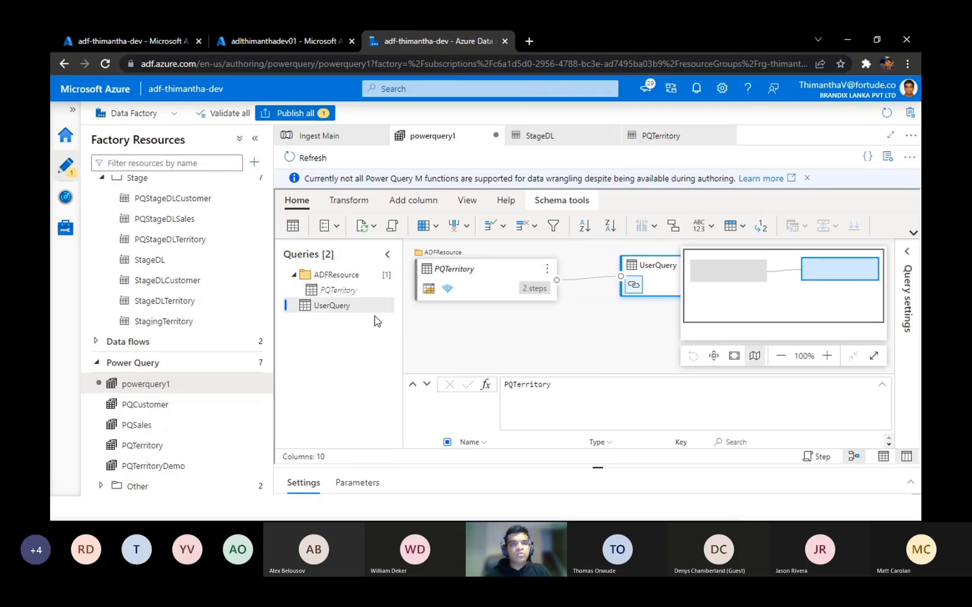
Step: Examine UserQuery's M script in the advanced editor without changes, and check its Source step in the query settings
{"action": "left_click", "coordinate": [393, 226]}
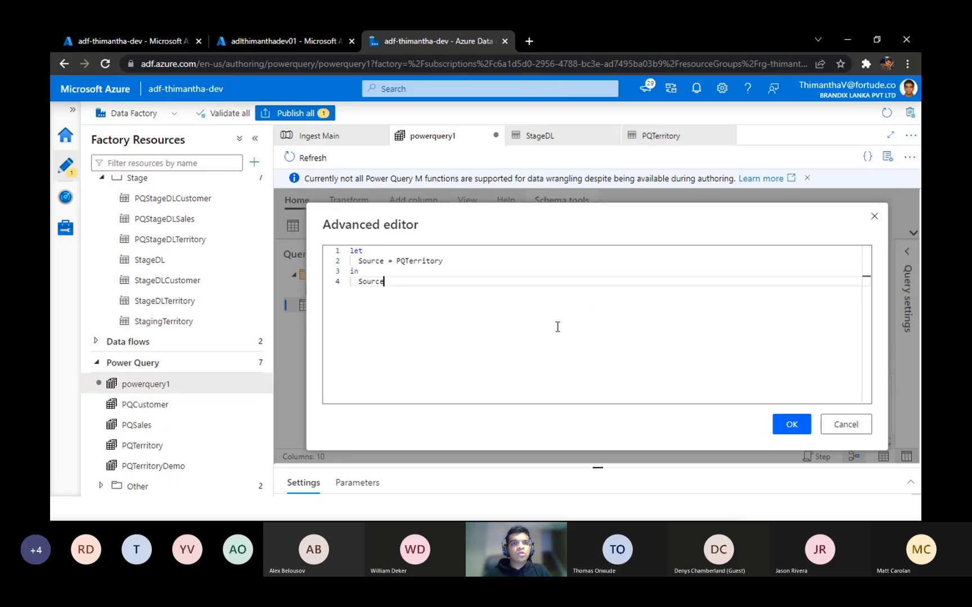
{"action": "left_click_drag", "start_coordinate": [443, 261], "coordinate": [279, 271]}
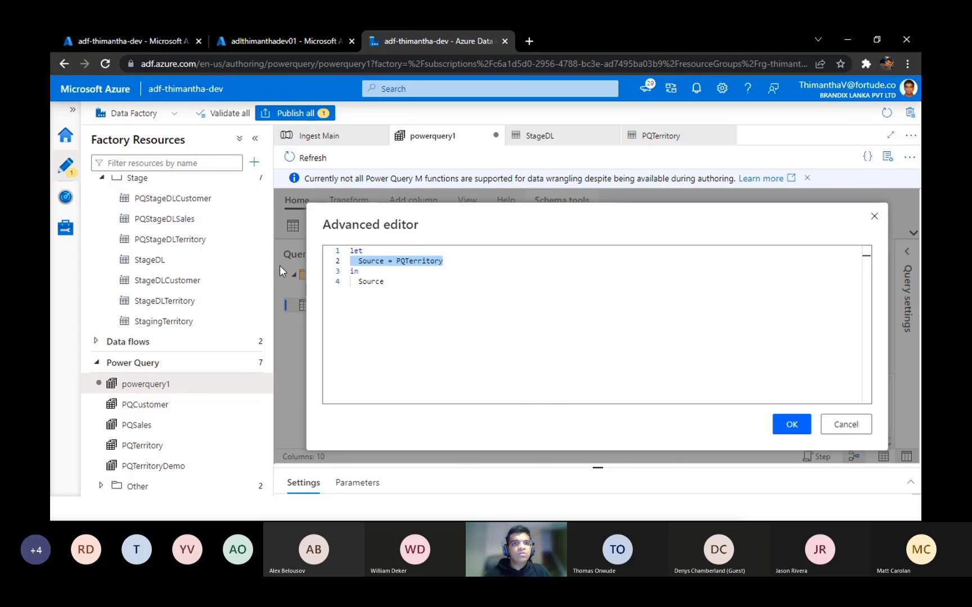
{"action": "left_click", "coordinate": [279, 266]}
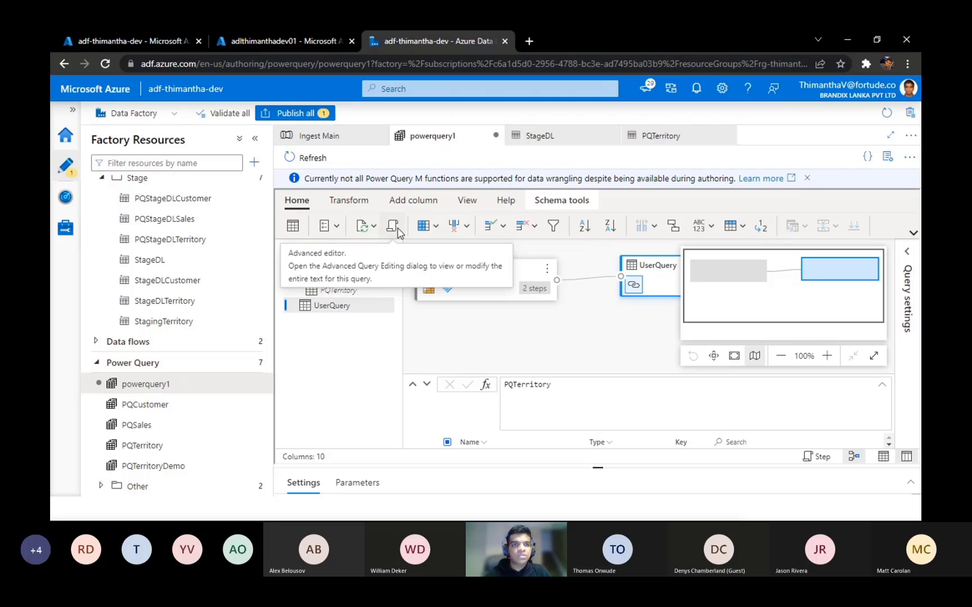
{"action": "left_click", "coordinate": [393, 226]}
{"action": "key", "text": "ctrl+a"}
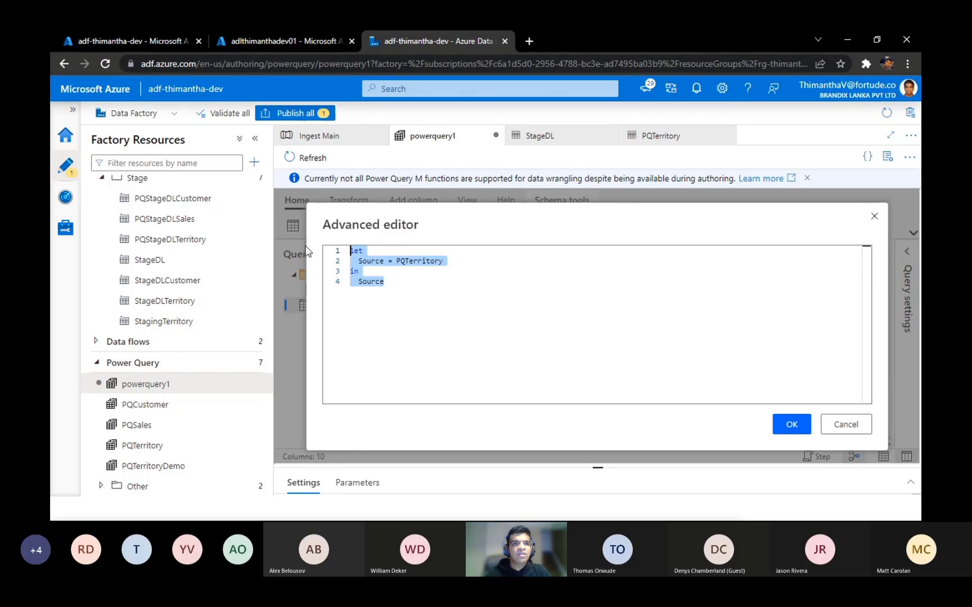
{"action": "left_click", "coordinate": [875, 218]}
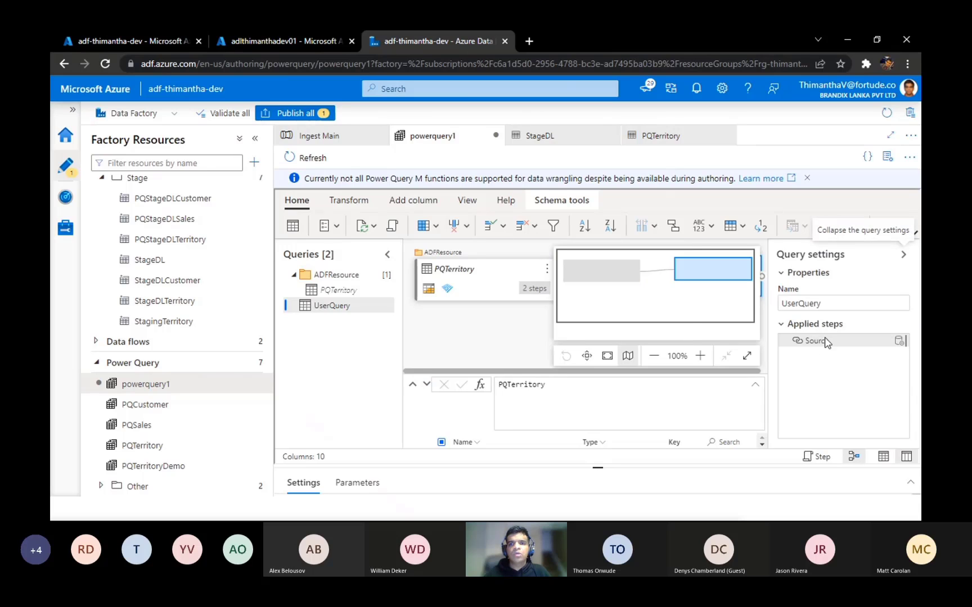
{"action": "mouse_move", "coordinate": [902, 343]}
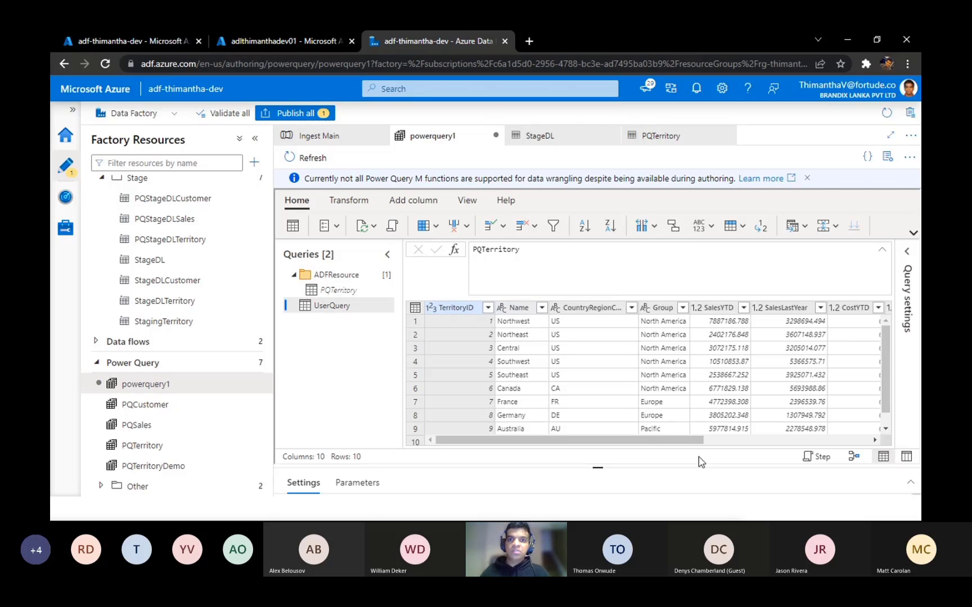
Step: Collapse the expanded formula bar and look across UserQuery's data columns through to rowguid
{"action": "left_click_drag", "start_coordinate": [685, 439], "coordinate": [407, 394]}
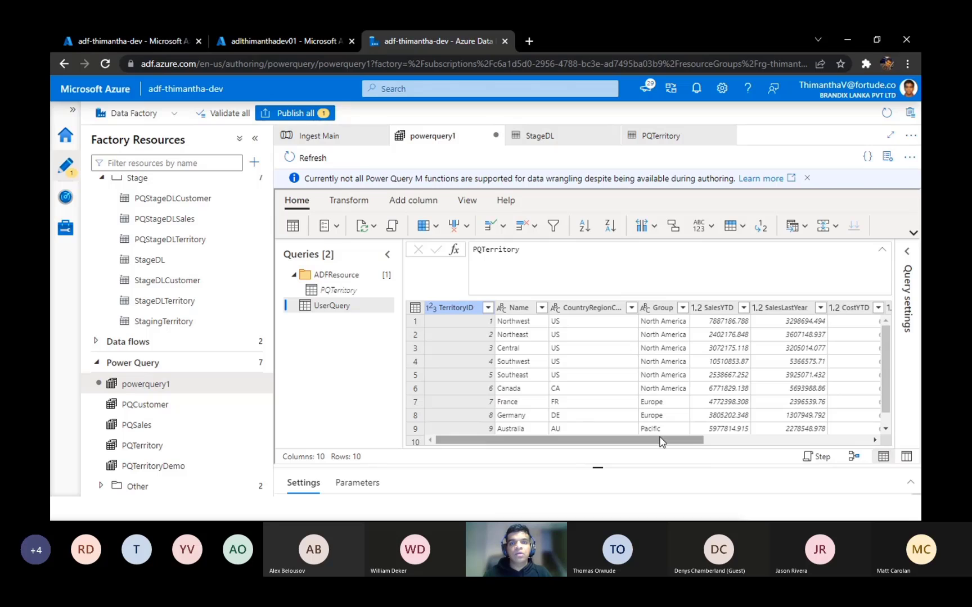
{"action": "left_click", "coordinate": [882, 252]}
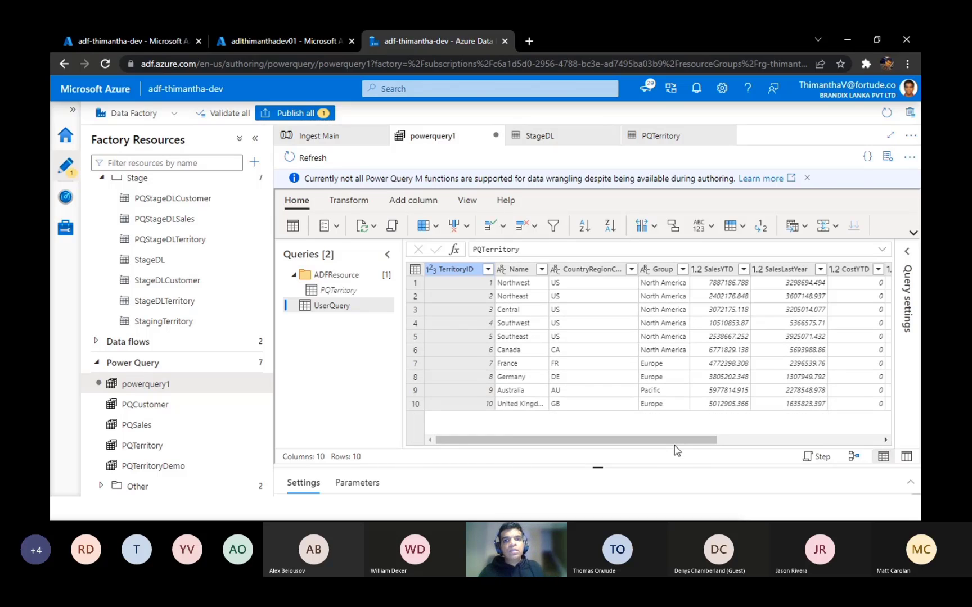
{"action": "mouse_move", "coordinate": [679, 445]}
{"action": "left_mouse_down"}
{"action": "mouse_move", "coordinate": [701, 449]}
{"action": "mouse_move", "coordinate": [673, 442]}
{"action": "left_mouse_up"}
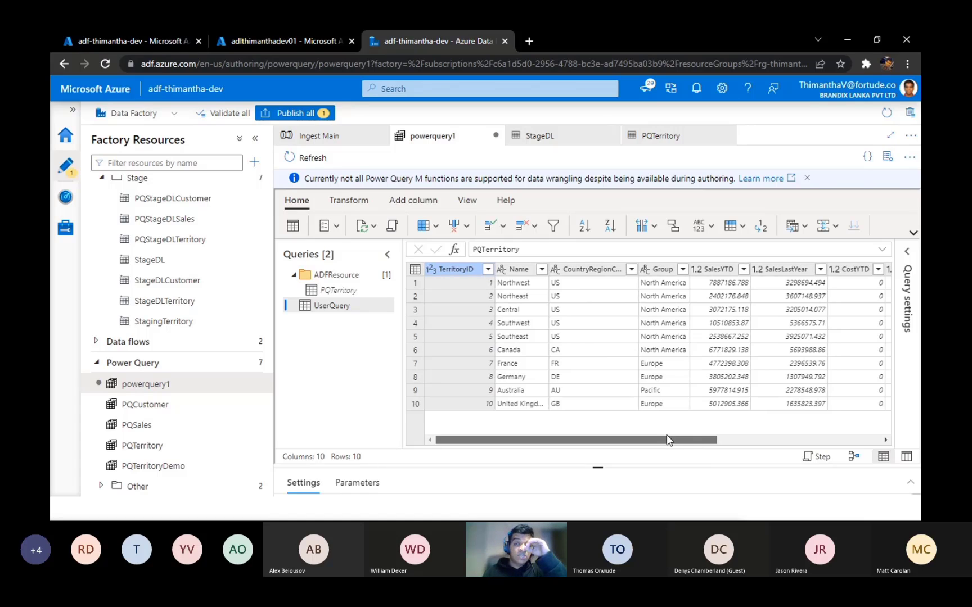
{"action": "left_click_drag", "start_coordinate": [680, 440], "coordinate": [809, 424]}
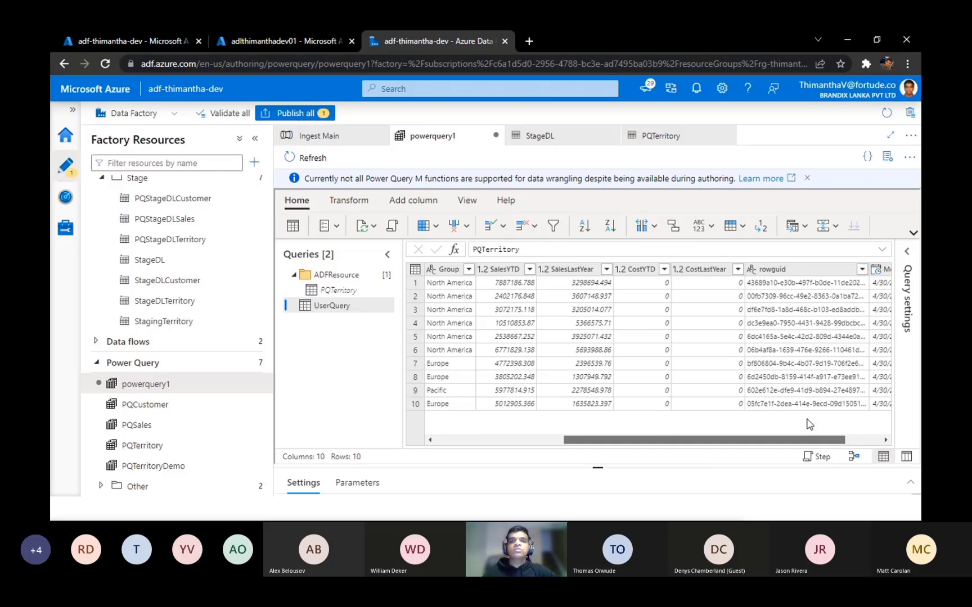
Step: Remove the columns from SalesYTD through ModifiedDate from UserQuery
{"action": "left_click_drag", "start_coordinate": [809, 424], "coordinate": [688, 444]}
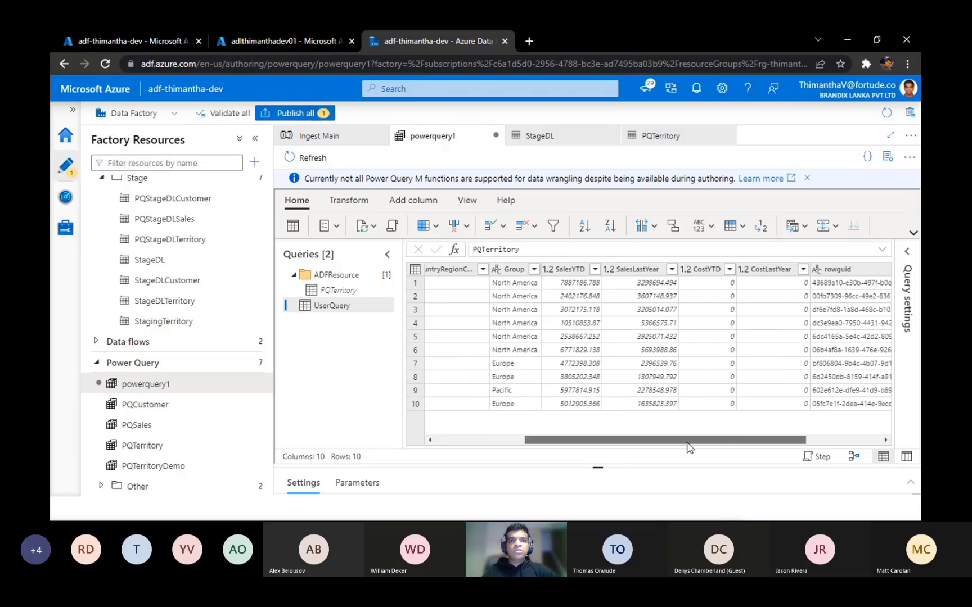
{"action": "left_click", "coordinate": [596, 283]}
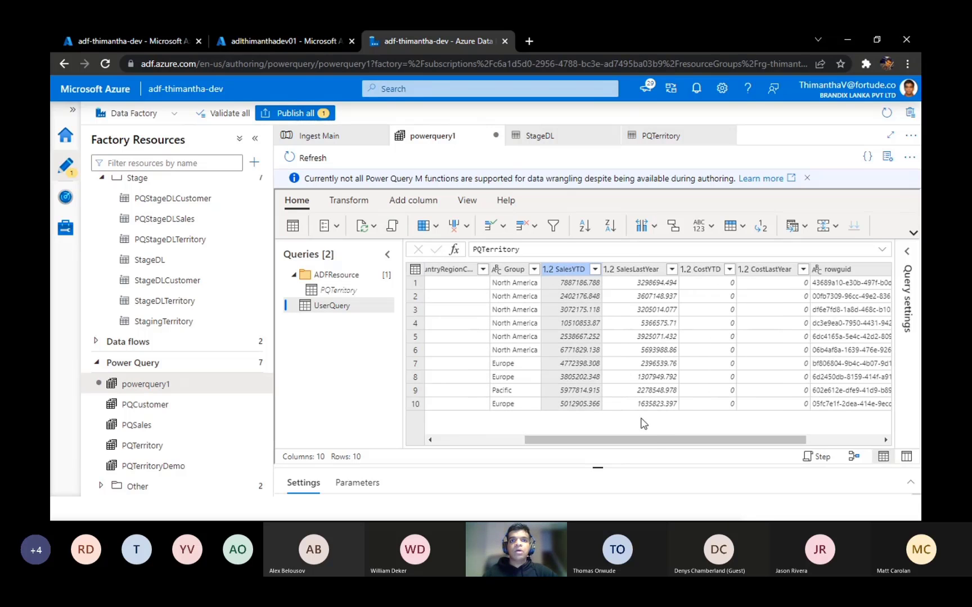
{"action": "left_click_drag", "start_coordinate": [664, 446], "coordinate": [742, 446]}
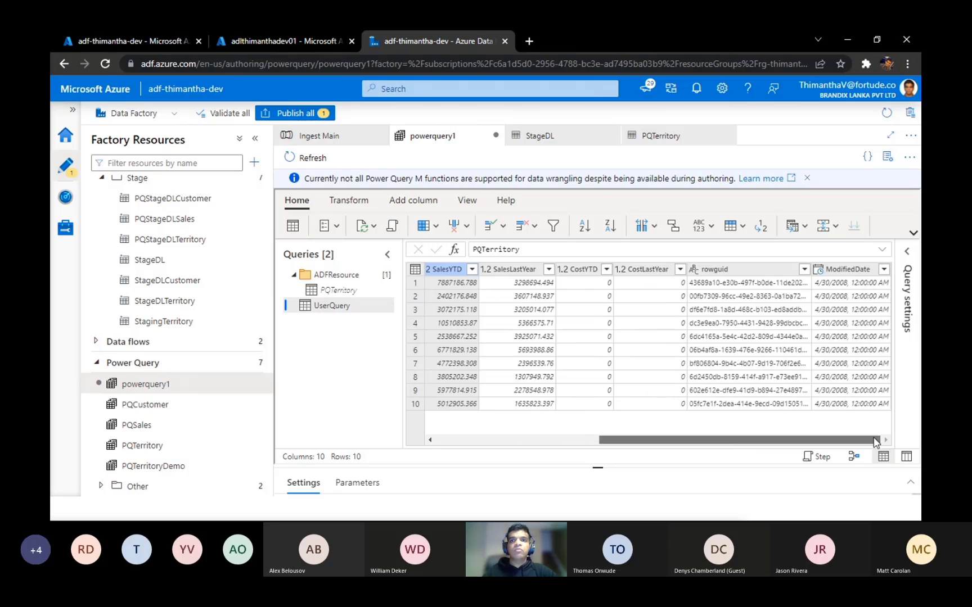
{"action": "left_click", "coordinate": [841, 272], "text": "shift"}
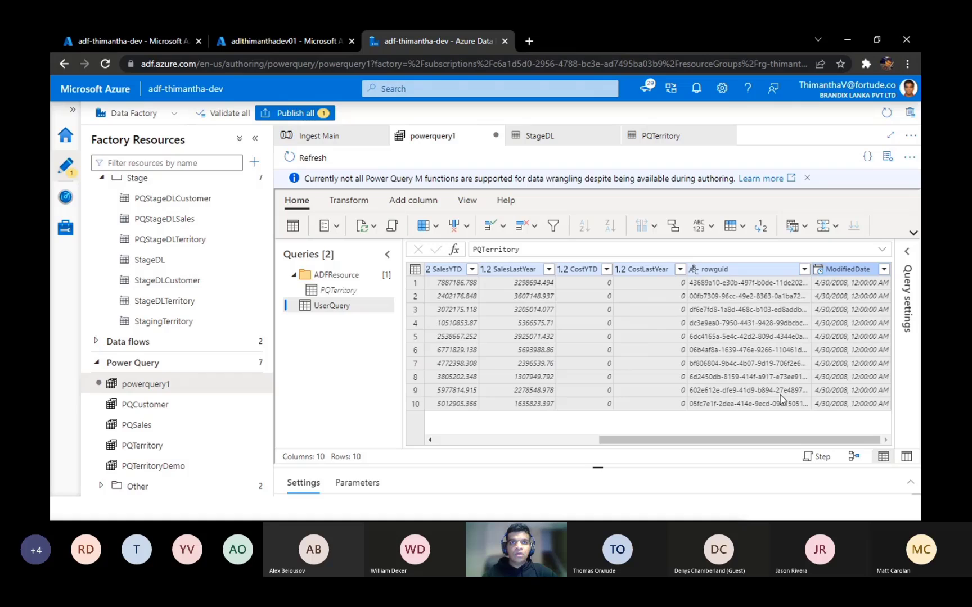
{"action": "scroll", "coordinate": [780, 399], "scroll_direction": "left", "scroll_amount": 2}
{"action": "right_click", "coordinate": [580, 270]}
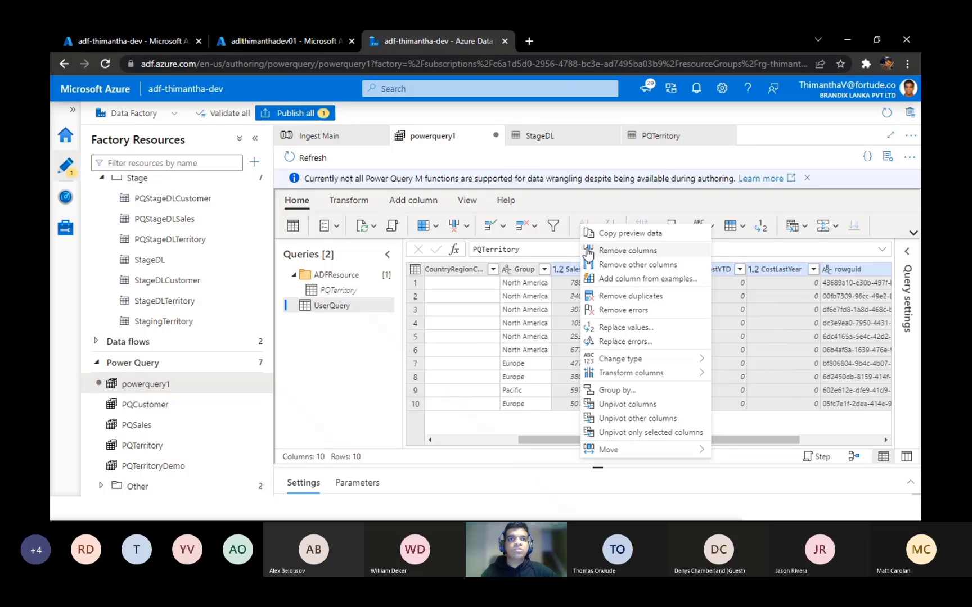
{"action": "left_click", "coordinate": [605, 251]}
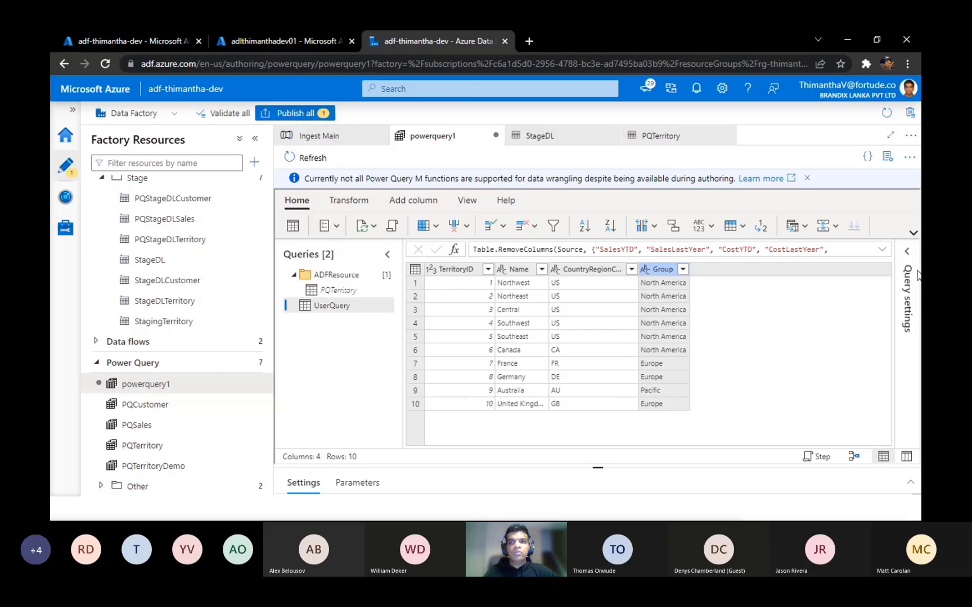
Step: Show the query settings and review the details and available commands of the Removed columns applied step
{"action": "left_click", "coordinate": [906, 251]}
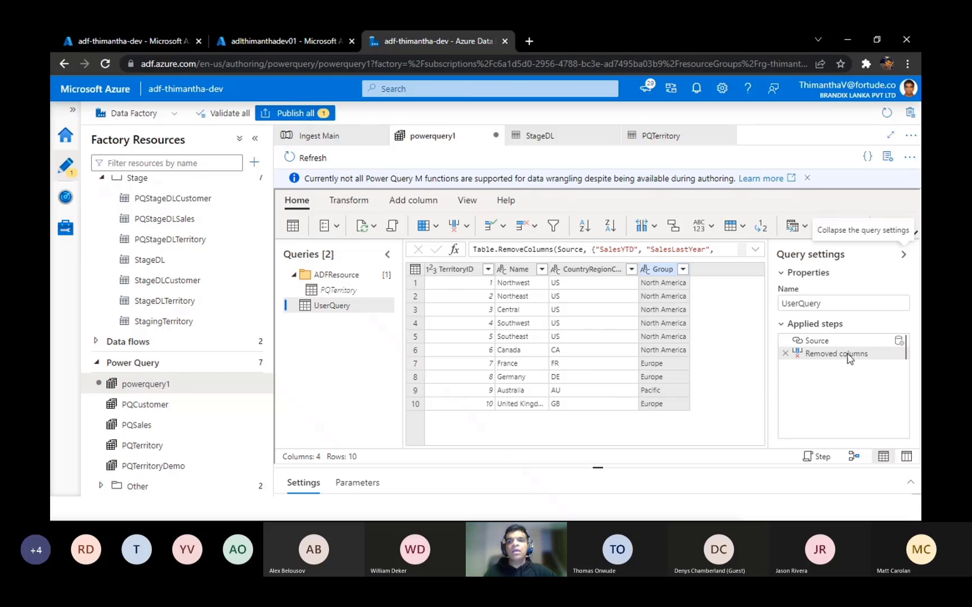
{"action": "mouse_move", "coordinate": [846, 355]}
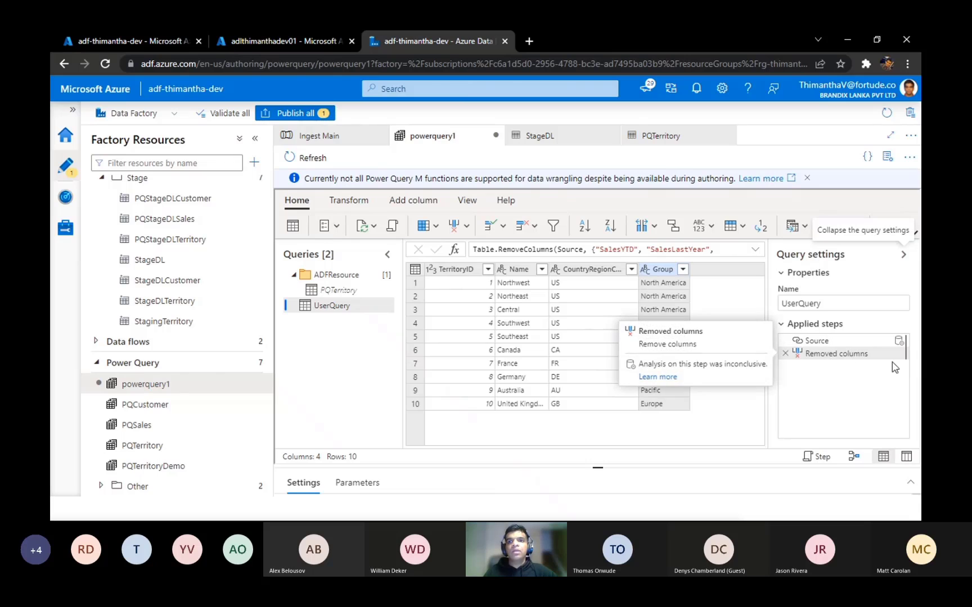
{"action": "right_click", "coordinate": [861, 356]}
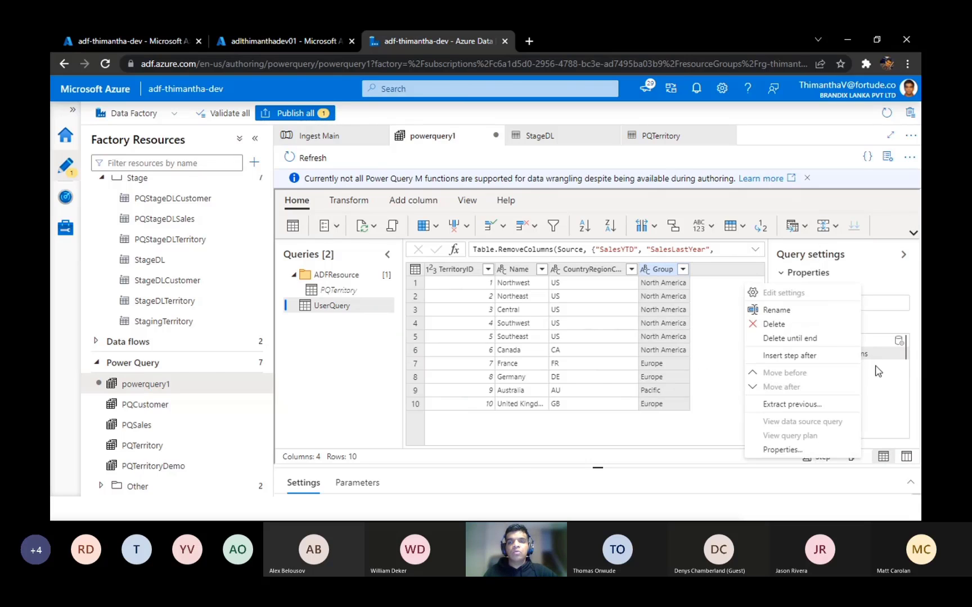
{"action": "left_click", "coordinate": [891, 387]}
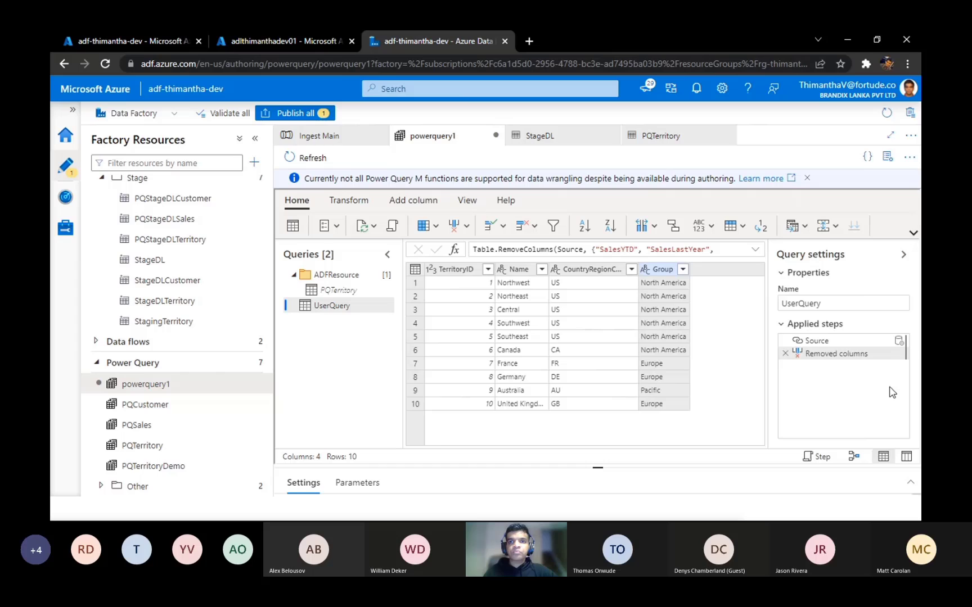
Step: Examine the Table.RemoveColumns line and the rest of UserQuery's M script in the advanced editor, and close it without changes
{"action": "left_click", "coordinate": [393, 226]}
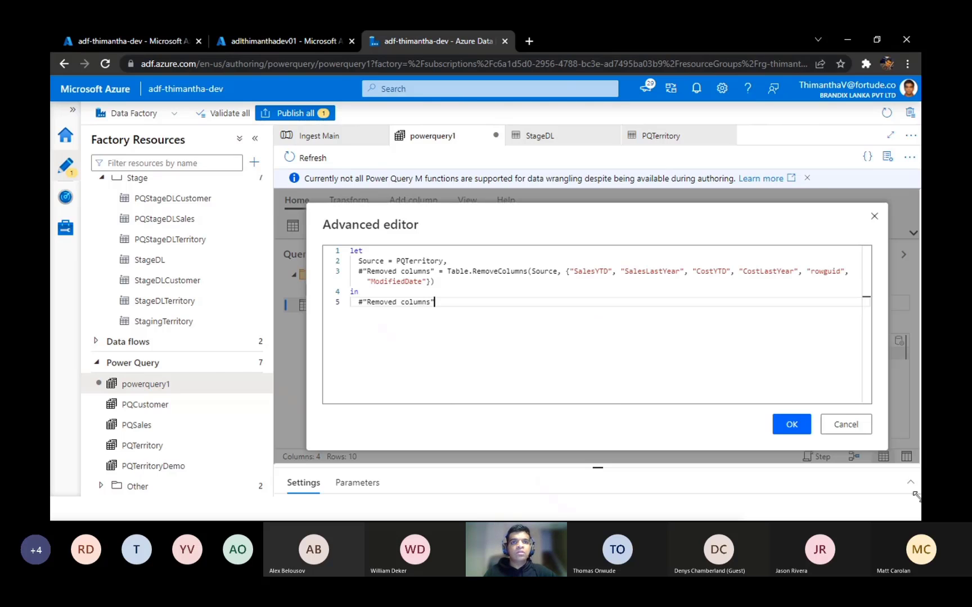
{"action": "left_click_drag", "start_coordinate": [483, 309], "coordinate": [325, 273]}
{"action": "left_click_drag", "start_coordinate": [526, 313], "coordinate": [350, 251]}
{"action": "left_click", "coordinate": [591, 363]}
{"action": "left_click", "coordinate": [433, 291]}
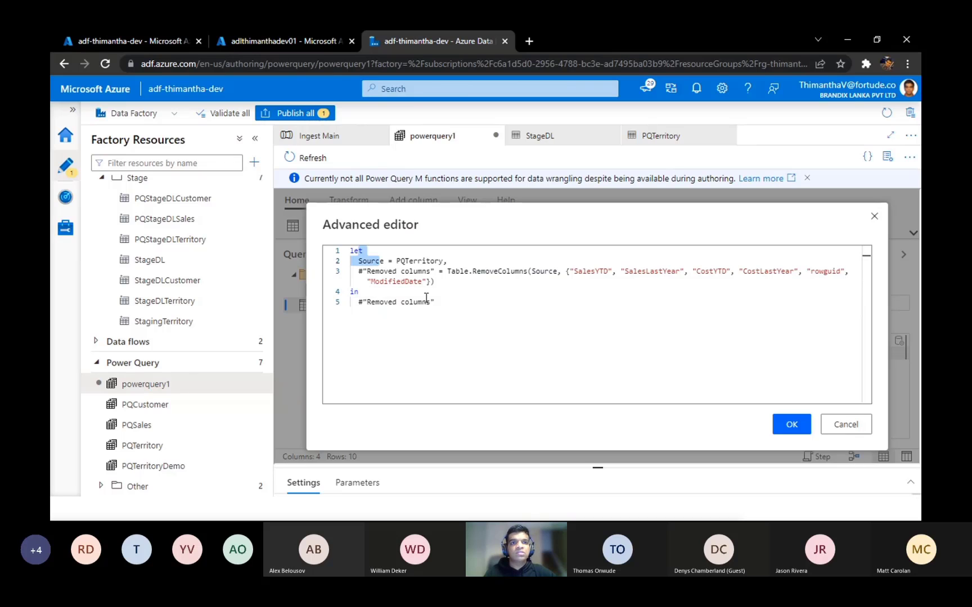
{"action": "left_click", "coordinate": [493, 312]}
{"action": "left_click_drag", "start_coordinate": [493, 311], "coordinate": [323, 253]}
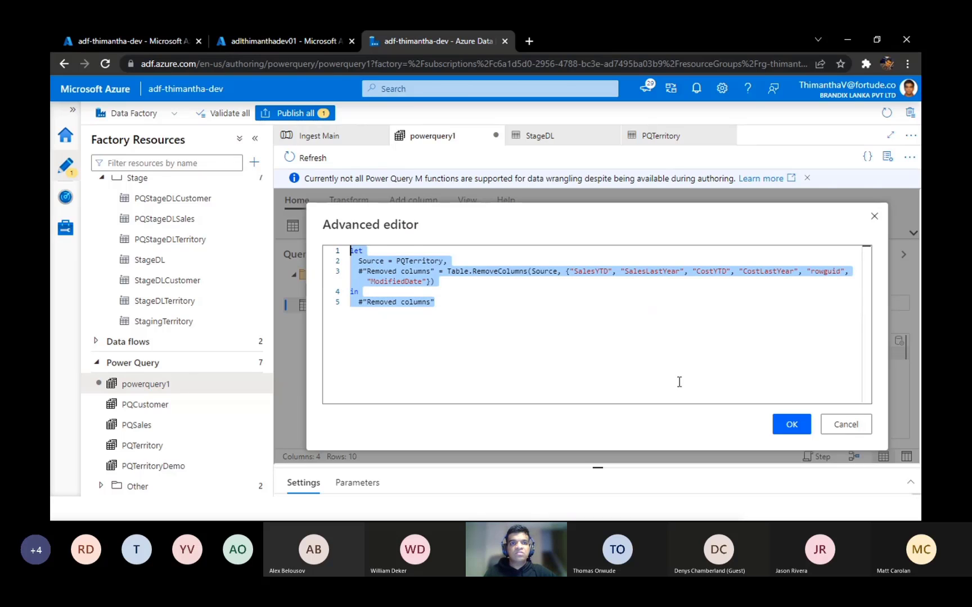
{"action": "left_click", "coordinate": [660, 371]}
{"action": "left_click_drag", "start_coordinate": [501, 273], "coordinate": [448, 261]}
{"action": "left_click", "coordinate": [566, 273]}
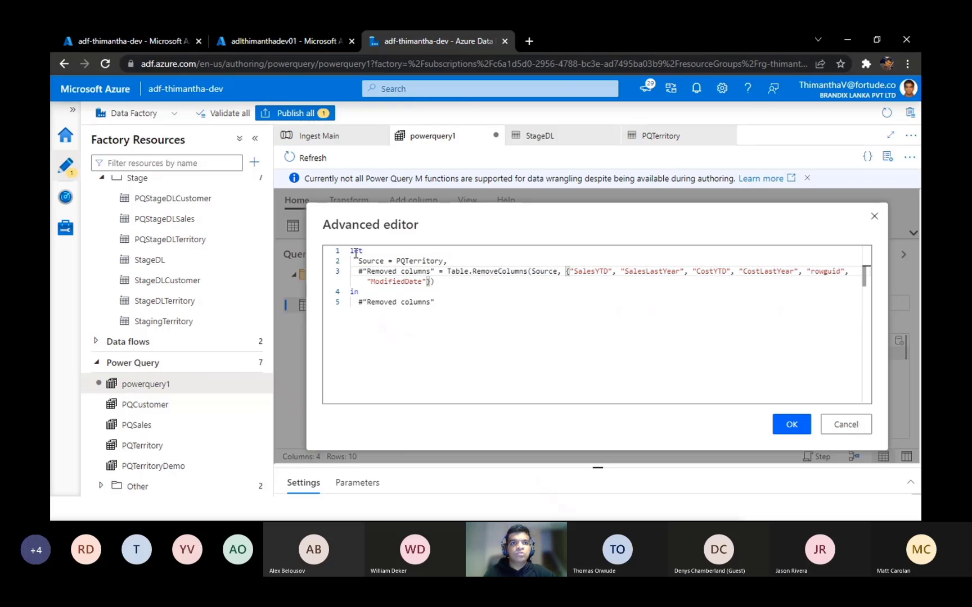
{"action": "double_click", "coordinate": [416, 261]}
{"action": "left_click_drag", "start_coordinate": [573, 272], "coordinate": [650, 284]}
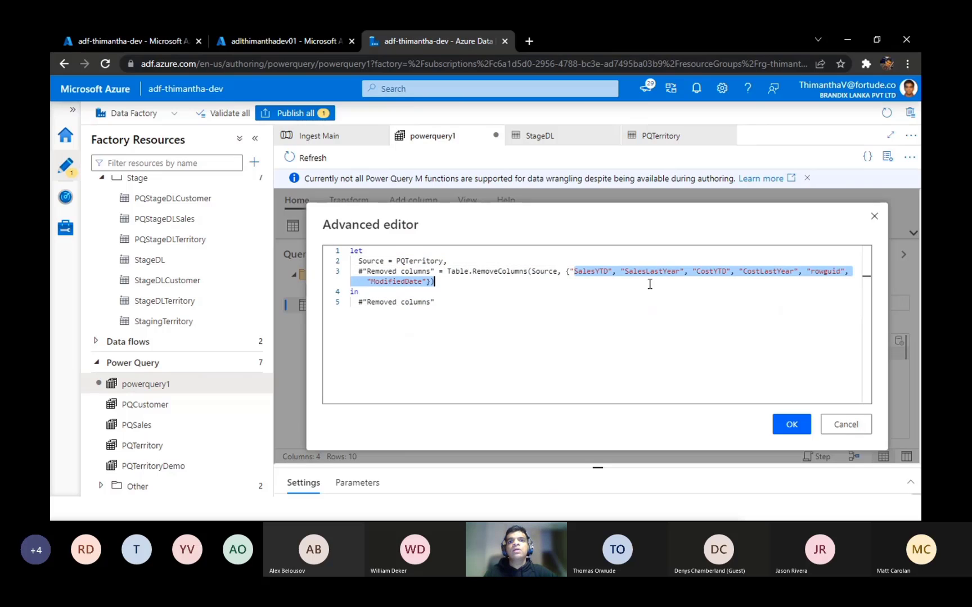
{"action": "left_click_drag", "start_coordinate": [716, 281], "coordinate": [836, 271]}
{"action": "left_click", "coordinate": [622, 311]}
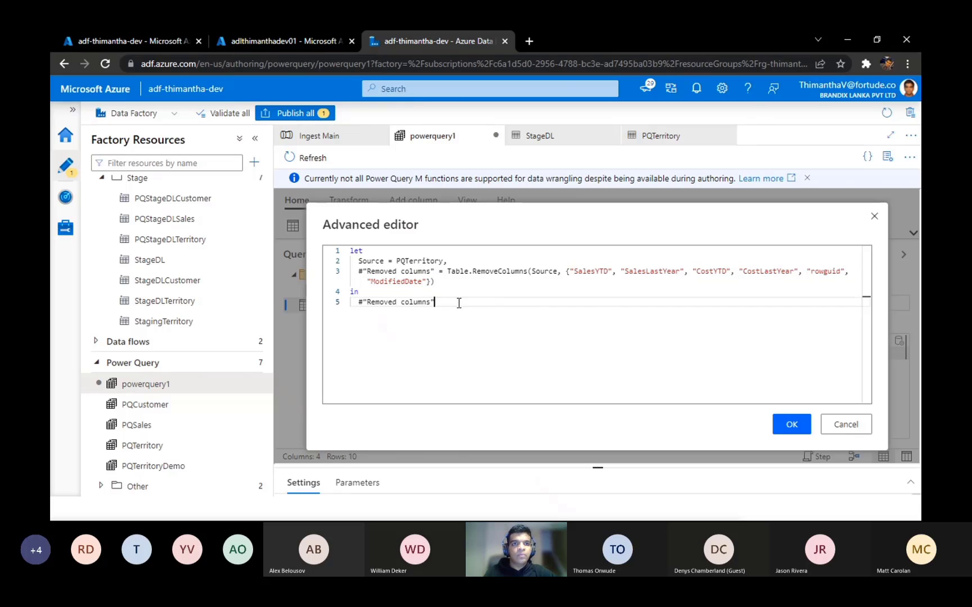
{"action": "left_click_drag", "start_coordinate": [445, 306], "coordinate": [293, 245]}
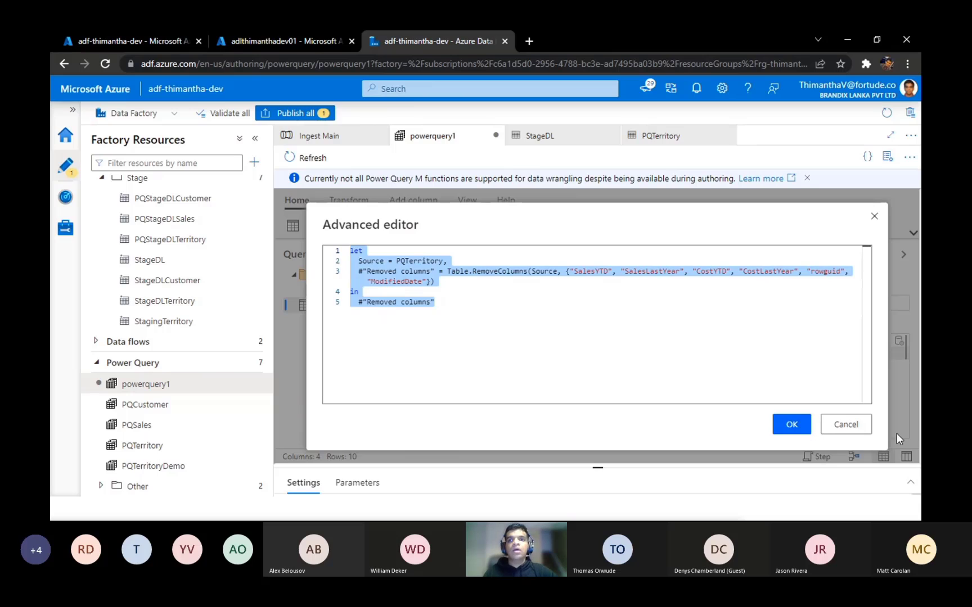
{"action": "left_click", "coordinate": [861, 426]}
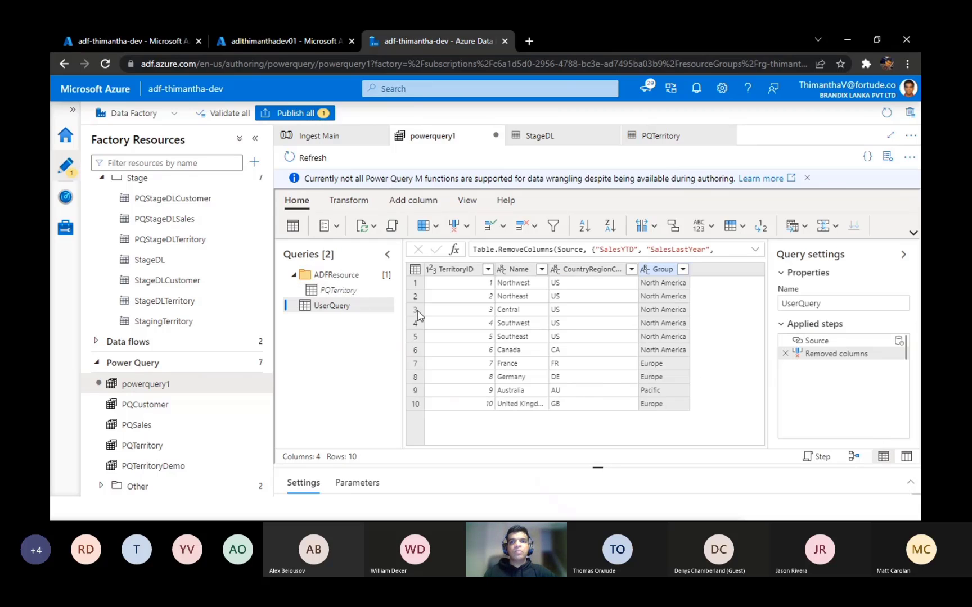
Step: Duplicate UserQuery under the name UserQuerywithSales and reselect the original UserQuery
{"action": "right_click", "coordinate": [343, 306]}
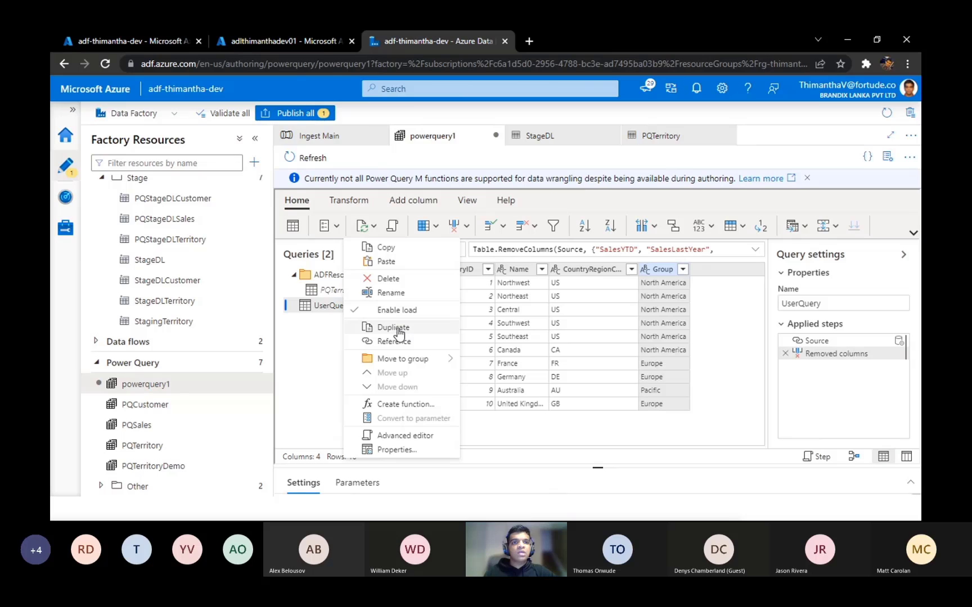
{"action": "left_click", "coordinate": [396, 329]}
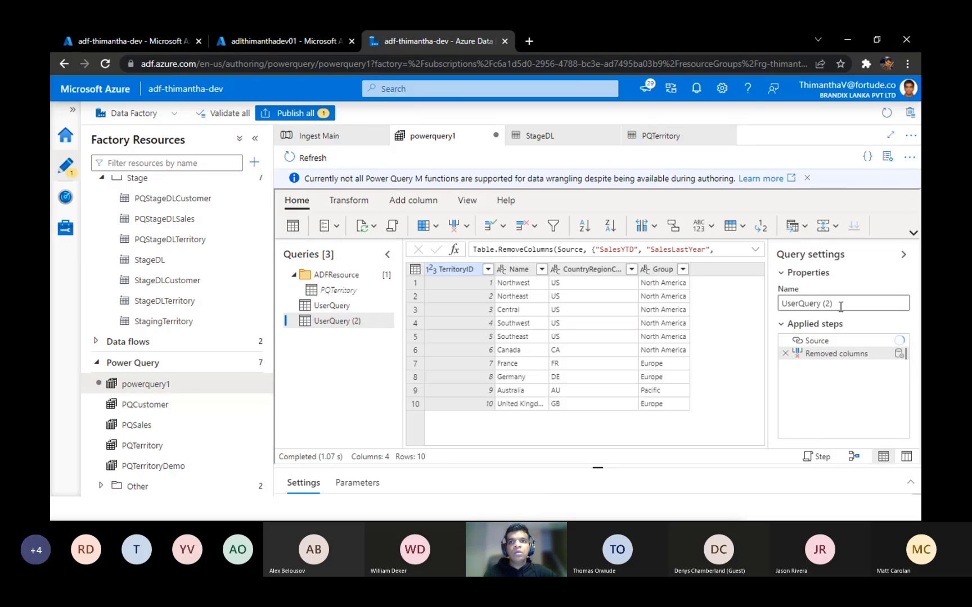
{"action": "mouse_move", "coordinate": [835, 303]}
{"action": "left_mouse_down"}
{"action": "mouse_move", "coordinate": [697, 297]}
{"action": "mouse_move", "coordinate": [843, 313]}
{"action": "left_mouse_up"}
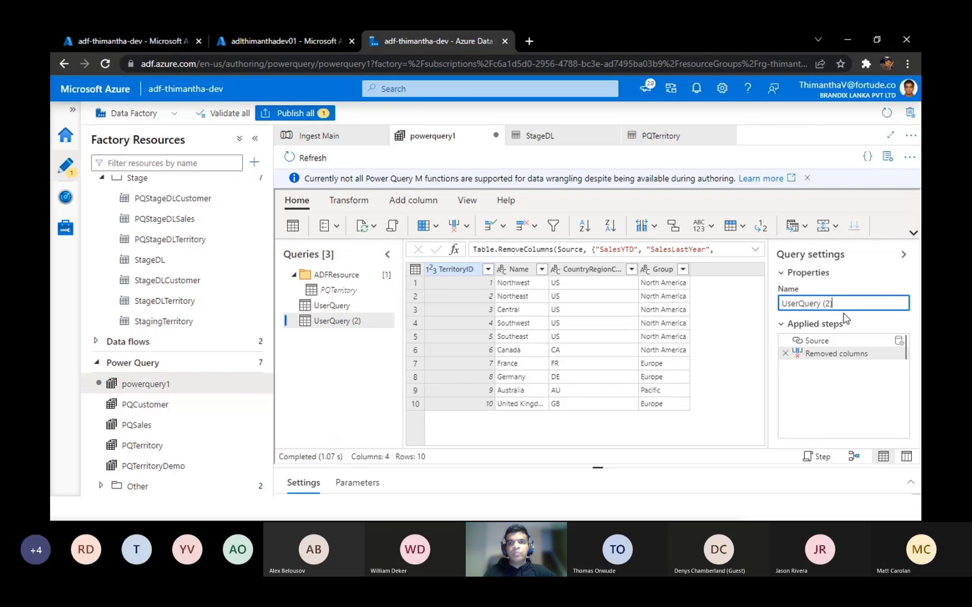
{"action": "double_click", "coordinate": [826, 304]}
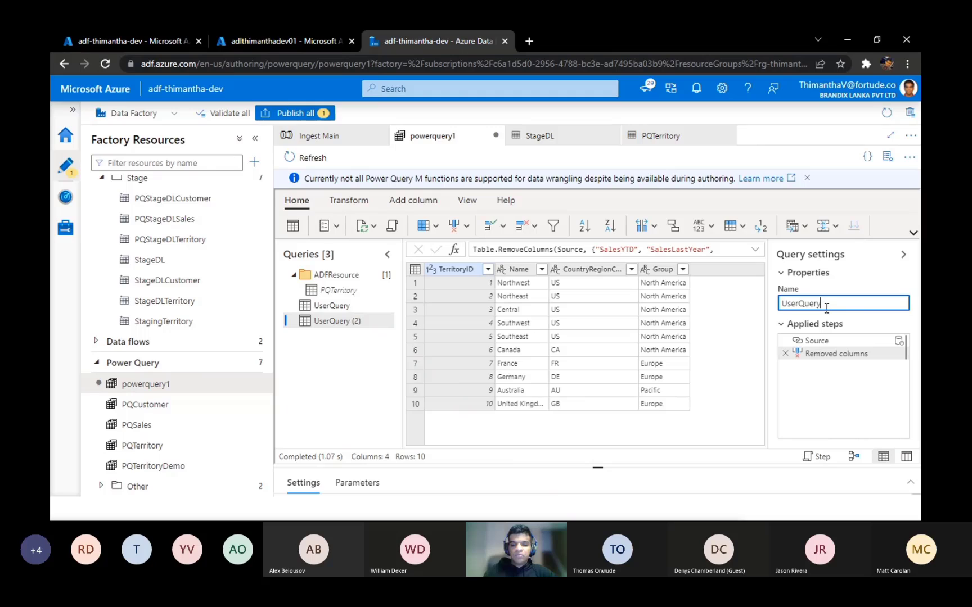
{"action": "type", "text": "with"}
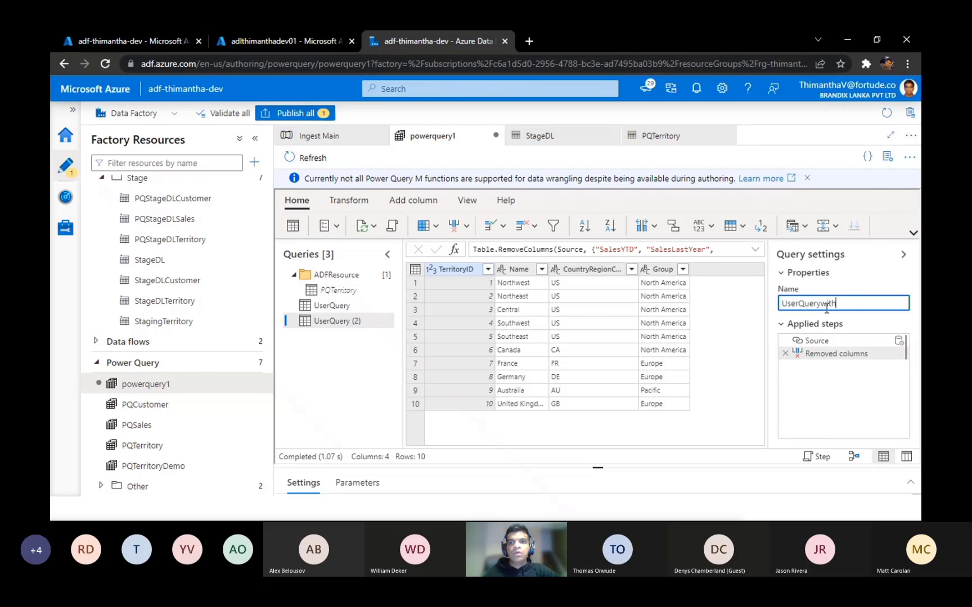
{"action": "type", "text": "Sales"}
{"action": "left_click", "coordinate": [864, 368]}
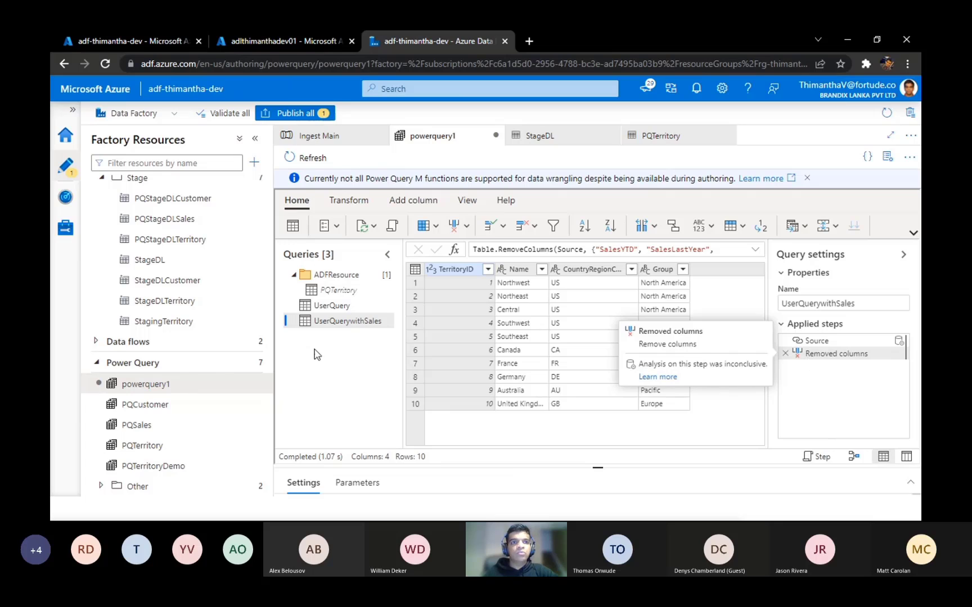
{"action": "left_click", "coordinate": [337, 306]}
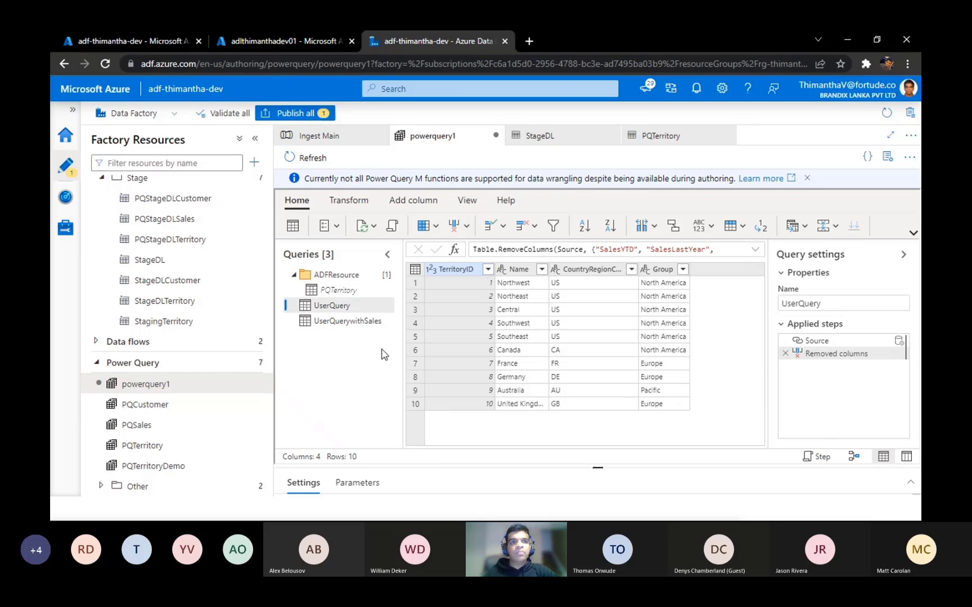
Step: Delete the Removed columns applied step from the UserQuerywithSales query
{"action": "left_click", "coordinate": [363, 322]}
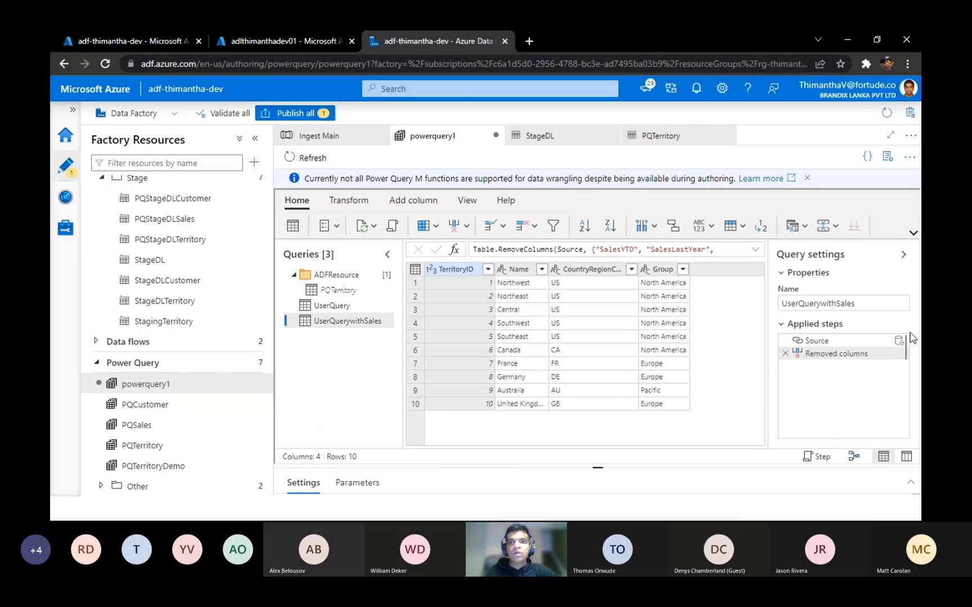
{"action": "mouse_move", "coordinate": [790, 362]}
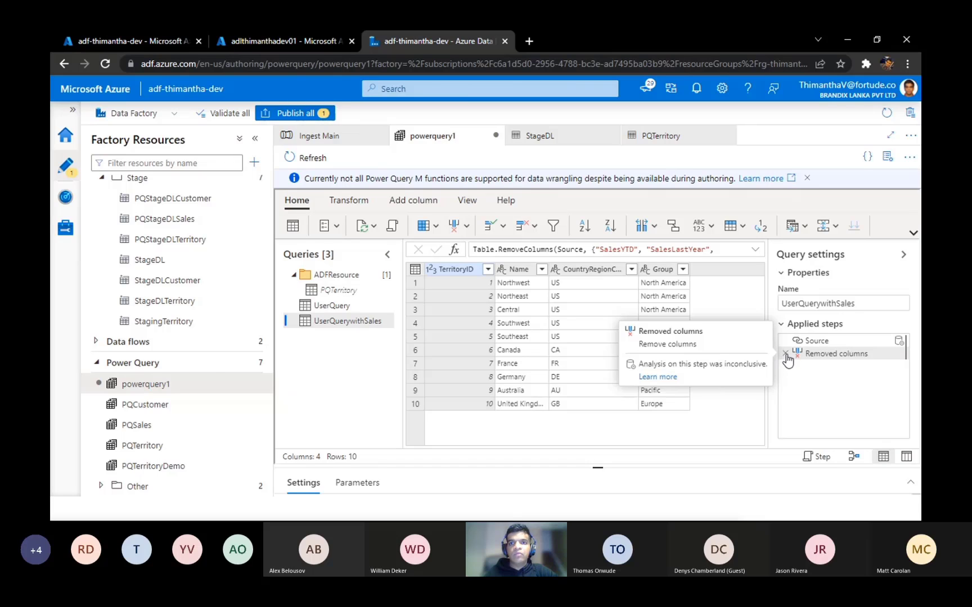
{"action": "left_click", "coordinate": [785, 354]}
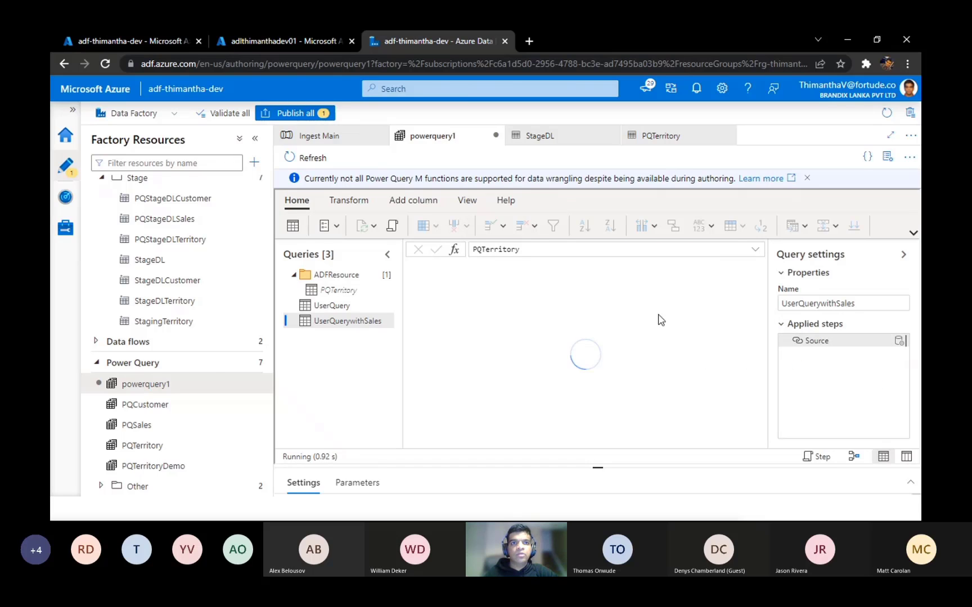
Step: Examine the full M script of UserQuerywithSales in the advanced editor and close it without changes
{"action": "left_click", "coordinate": [393, 226]}
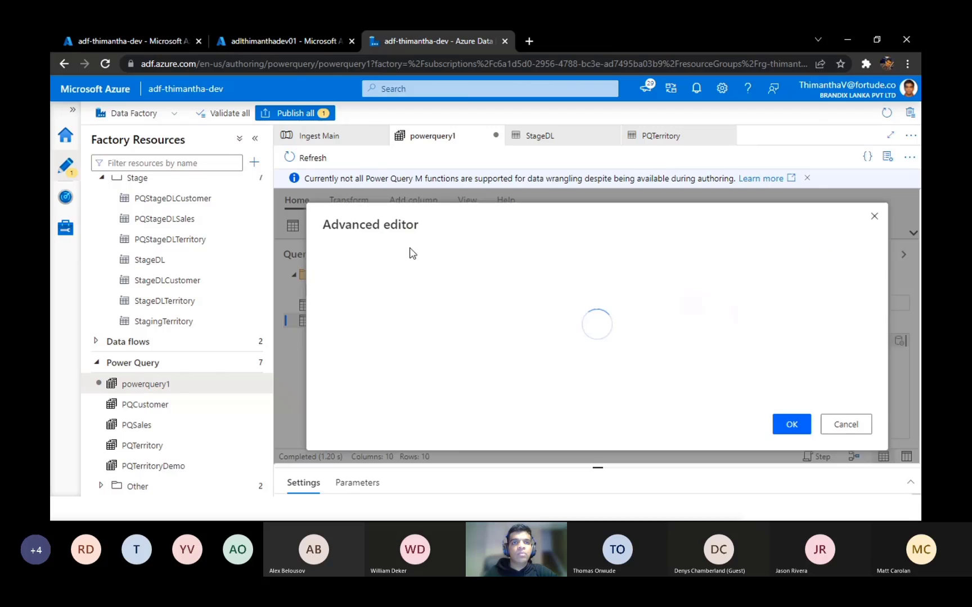
{"action": "left_click_drag", "start_coordinate": [520, 284], "coordinate": [343, 251]}
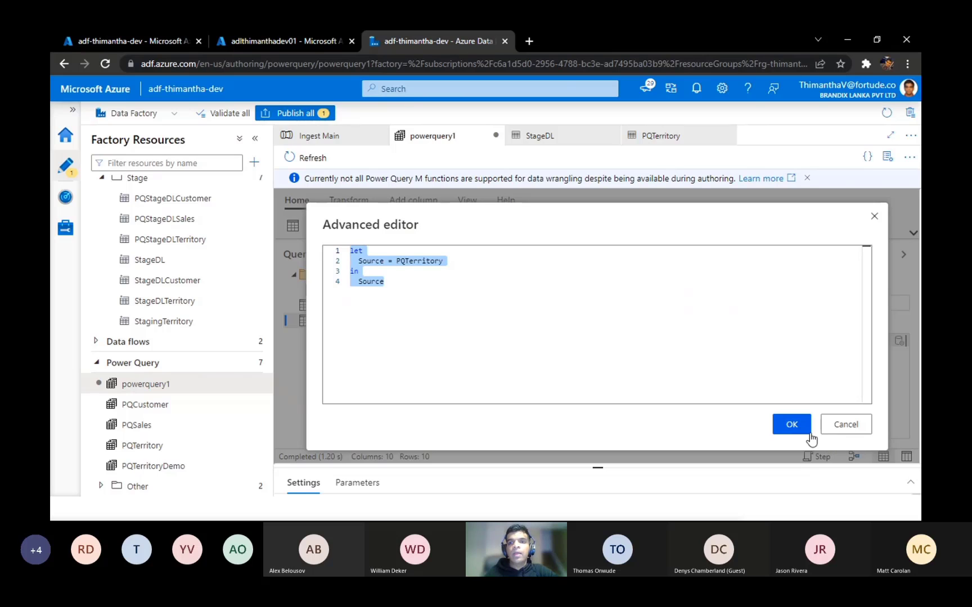
{"action": "left_click", "coordinate": [841, 426]}
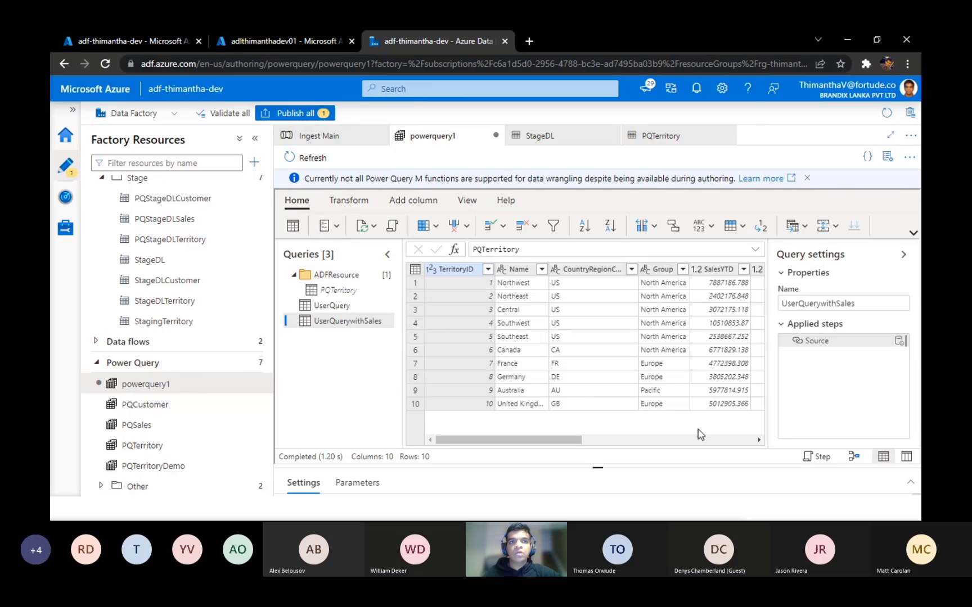
Step: Remove the TerritoryID, rowguid and ModifiedDate columns from UserQuerywithSales
{"action": "left_click_drag", "start_coordinate": [555, 442], "coordinate": [726, 444]}
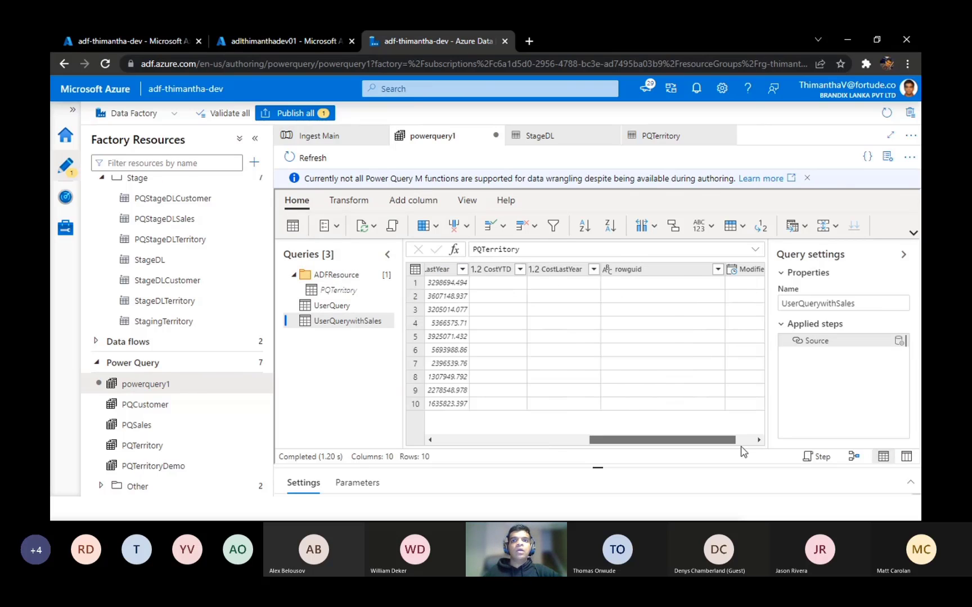
{"action": "left_click", "coordinate": [640, 273]}
{"action": "left_click", "coordinate": [717, 280]}
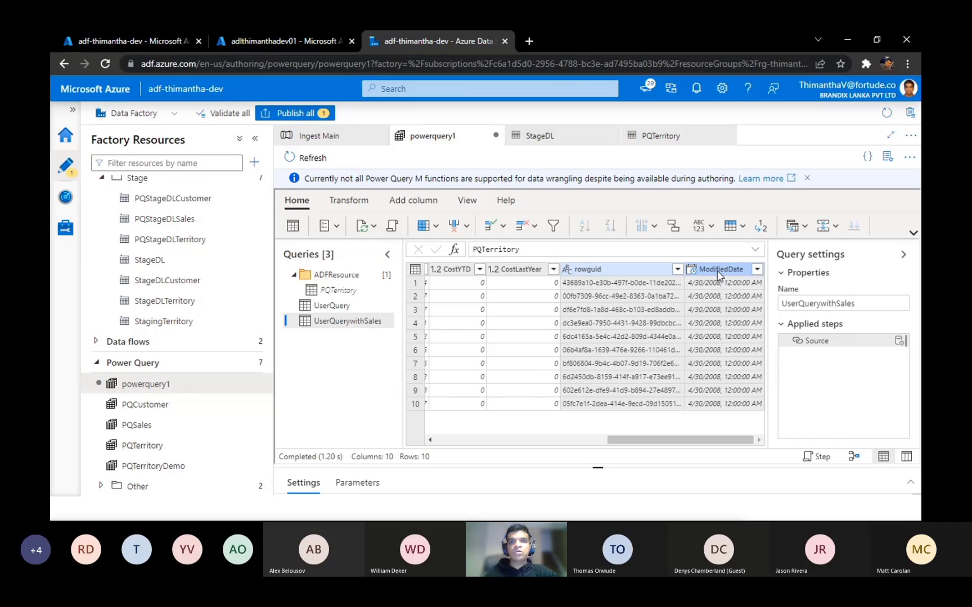
{"action": "right_click", "coordinate": [718, 275]}
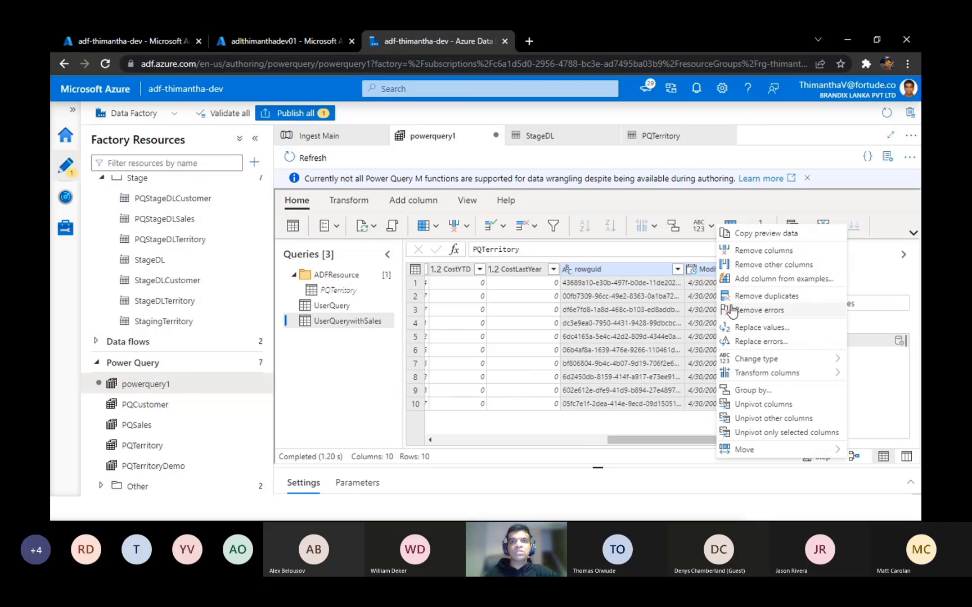
{"action": "left_click", "coordinate": [744, 253]}
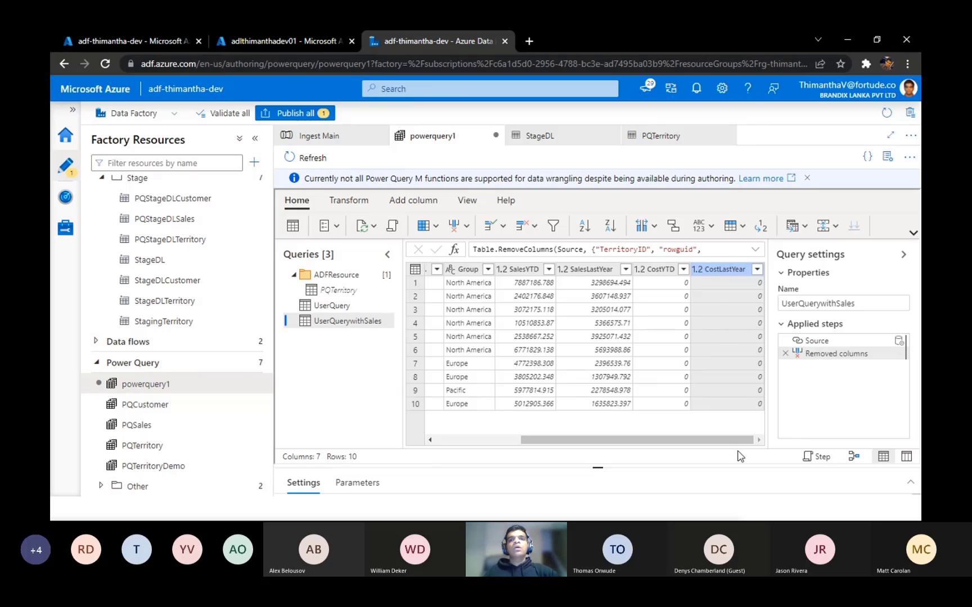
Step: Compare the remaining columns of UserQuerywithSales with those of UserQuery, and examine the full Table.RemoveColumns formula of UserQuerywithSales
{"action": "scroll", "coordinate": [670, 427], "scroll_direction": "left", "scroll_amount": 5}
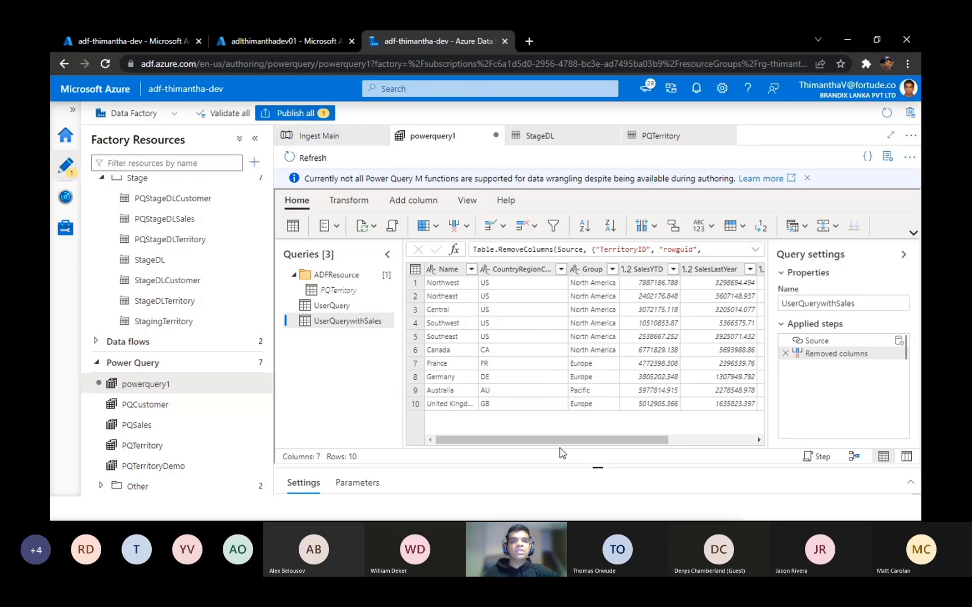
{"action": "scroll", "coordinate": [590, 453], "scroll_direction": "right", "scroll_amount": 2}
{"action": "scroll", "coordinate": [621, 458], "scroll_direction": "right", "scroll_amount": 2}
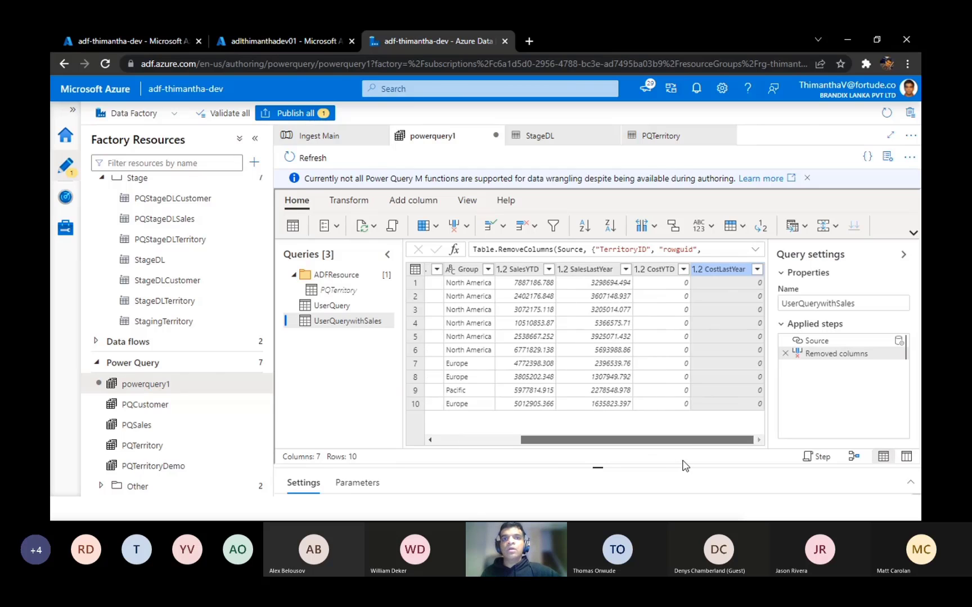
{"action": "scroll", "coordinate": [647, 436], "scroll_direction": "right", "scroll_amount": 2}
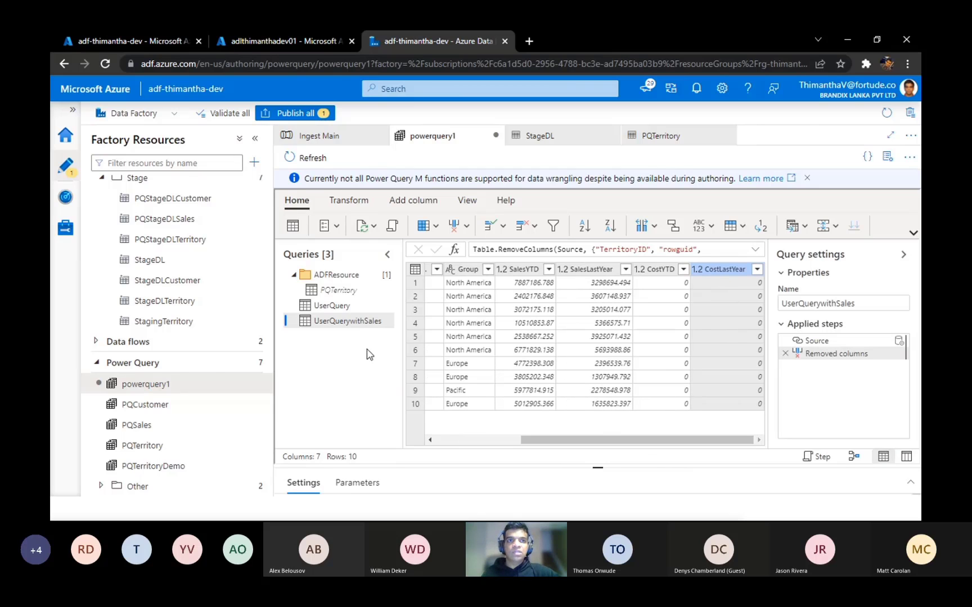
{"action": "left_click", "coordinate": [326, 307]}
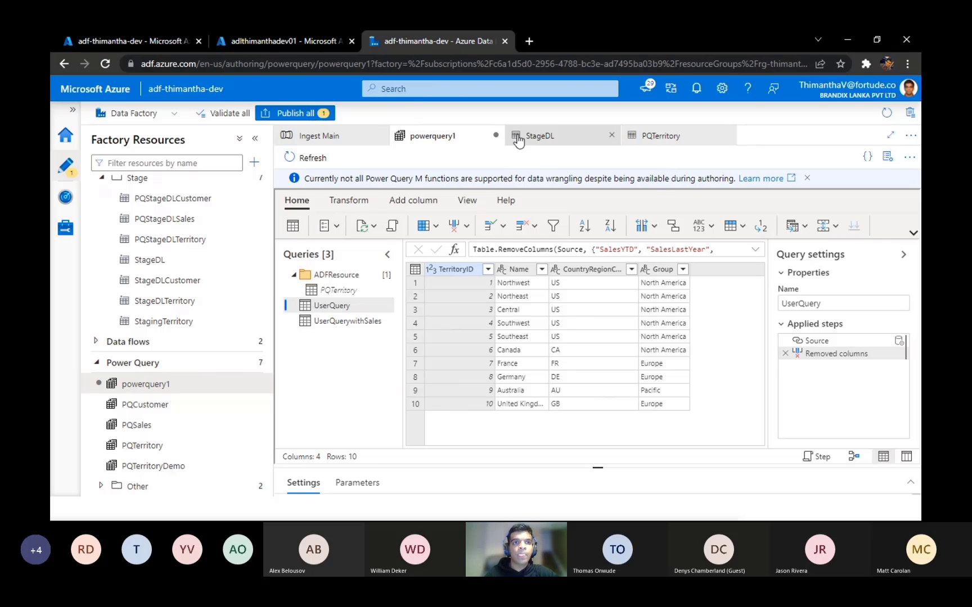
{"action": "left_click", "coordinate": [355, 331]}
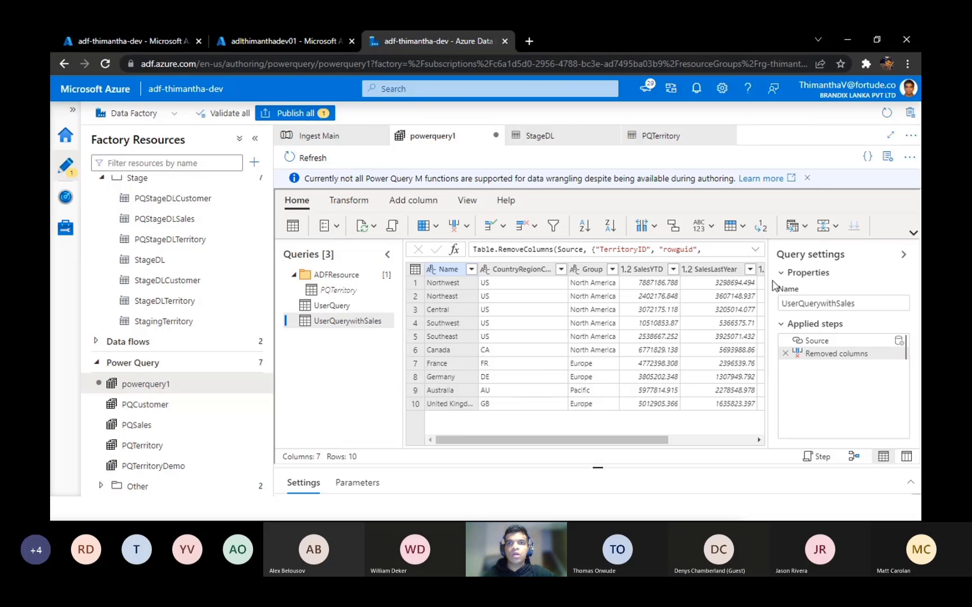
{"action": "left_click", "coordinate": [755, 249]}
{"action": "left_click_drag", "start_coordinate": [572, 267], "coordinate": [476, 246]}
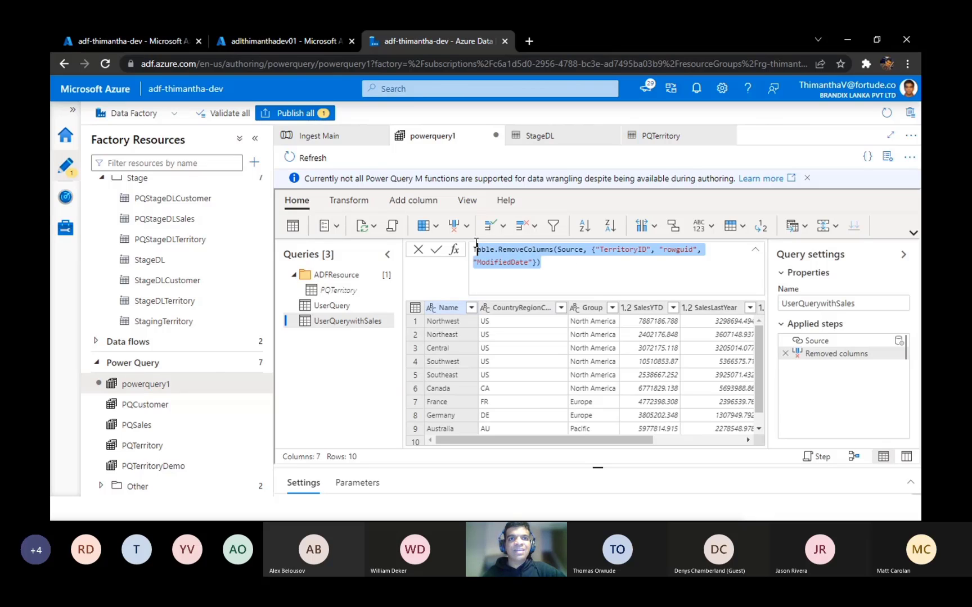
{"action": "left_click", "coordinate": [755, 249]}
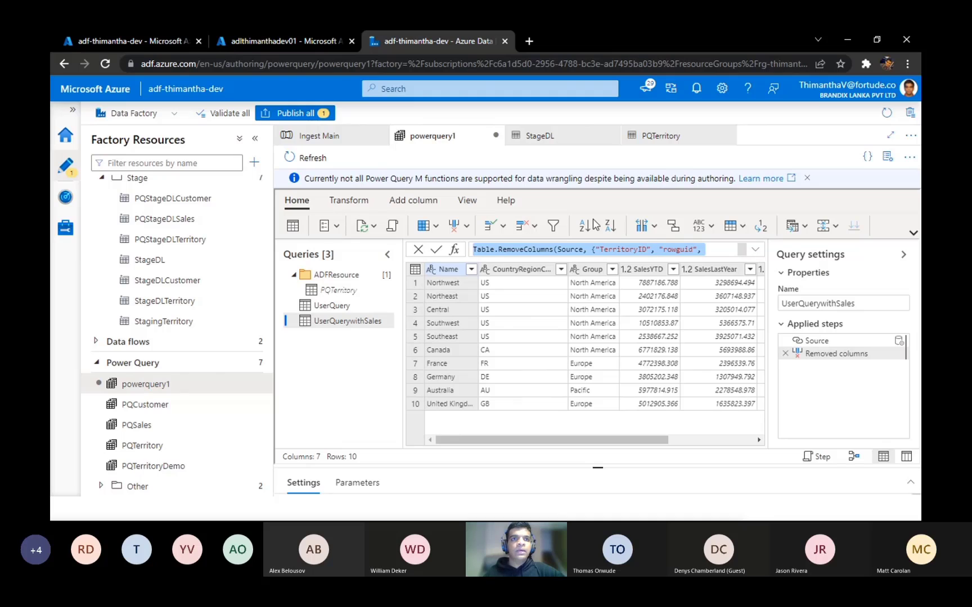
Step: Review the available header, merge, data type, date and custom column commands, and the notice about unsupported Power Query M functions
{"action": "left_click", "coordinate": [746, 227]}
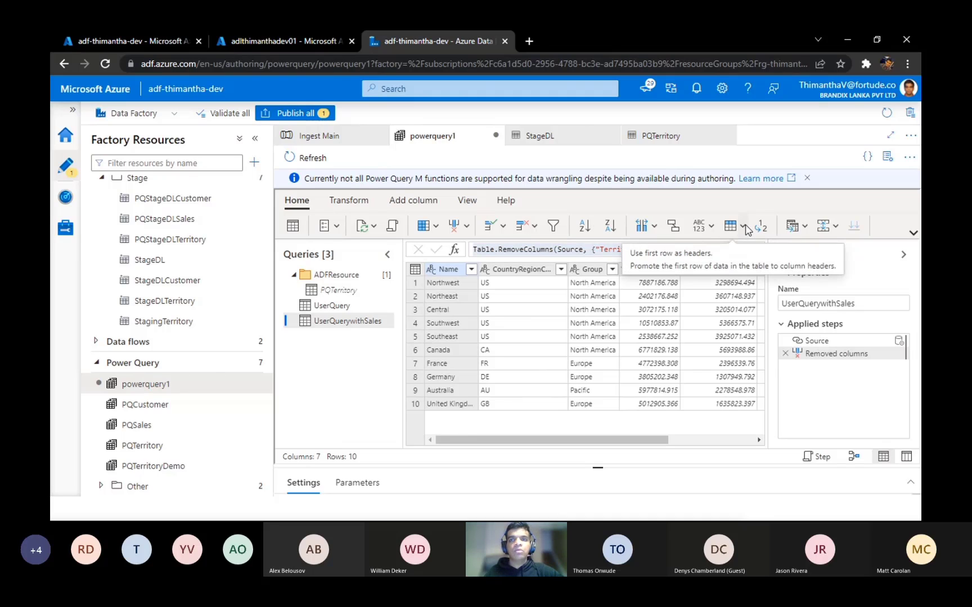
{"action": "left_click", "coordinate": [806, 228]}
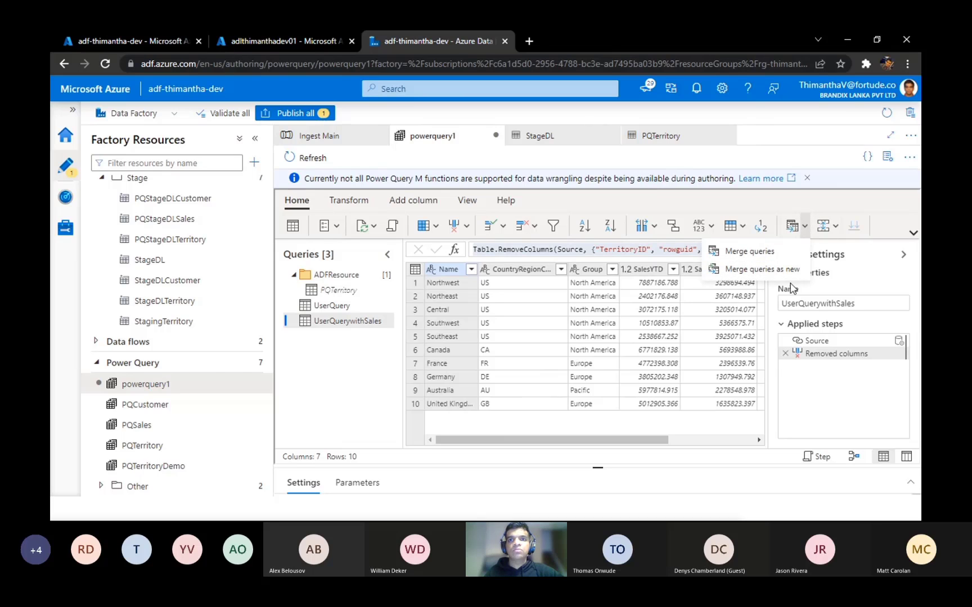
{"action": "left_click", "coordinate": [745, 230]}
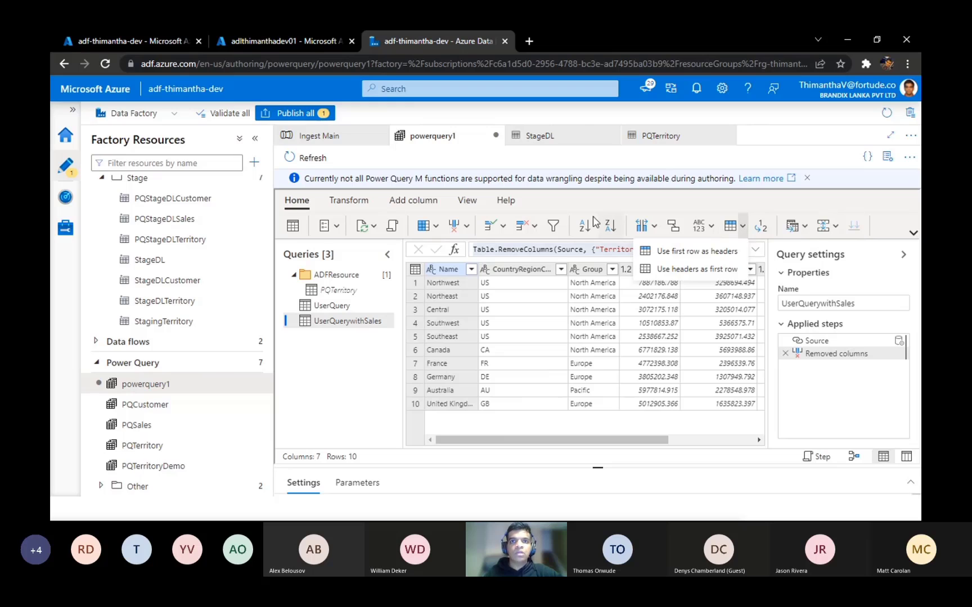
{"action": "left_click", "coordinate": [345, 199]}
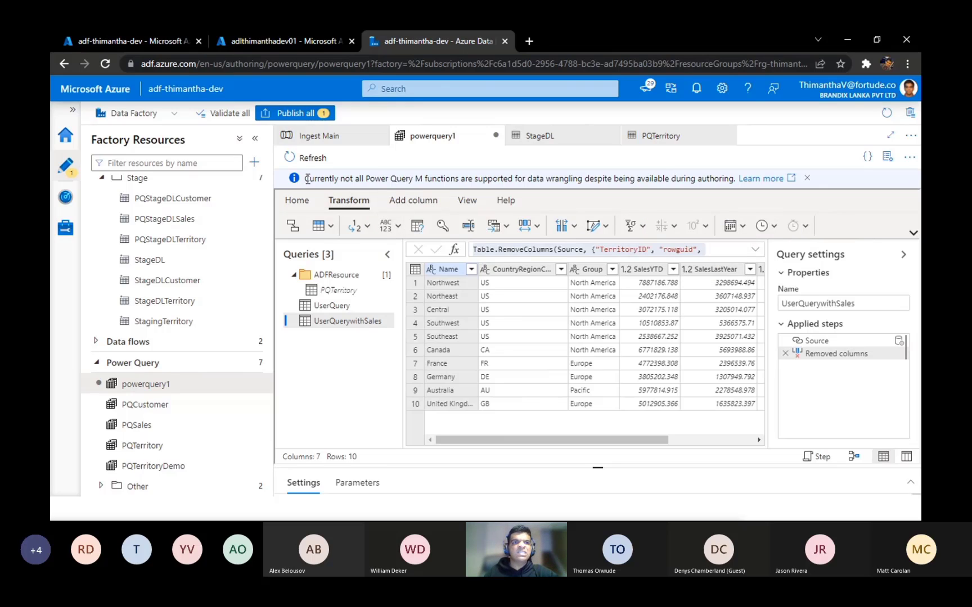
{"action": "left_click_drag", "start_coordinate": [307, 178], "coordinate": [741, 189]}
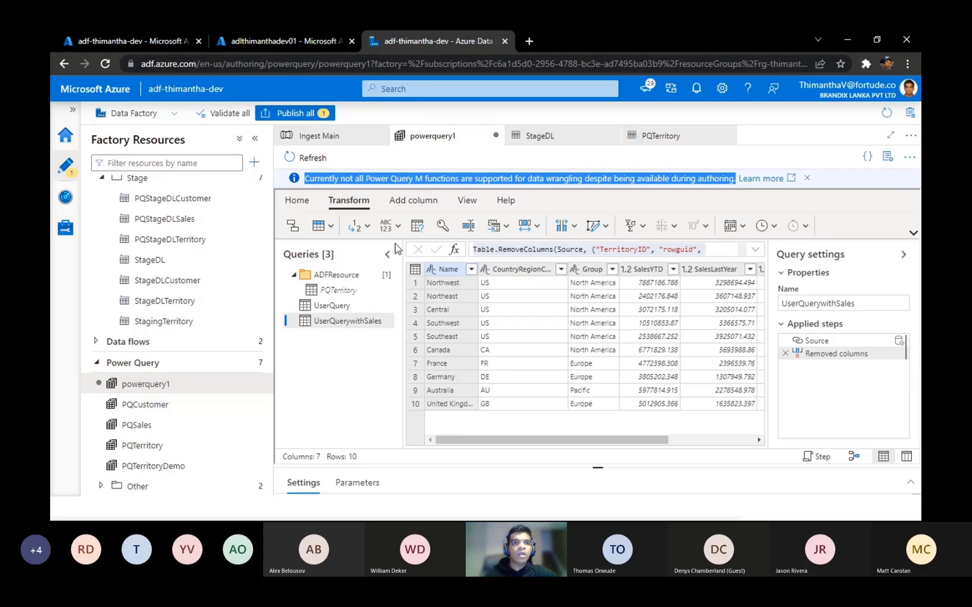
{"action": "left_click", "coordinate": [390, 226]}
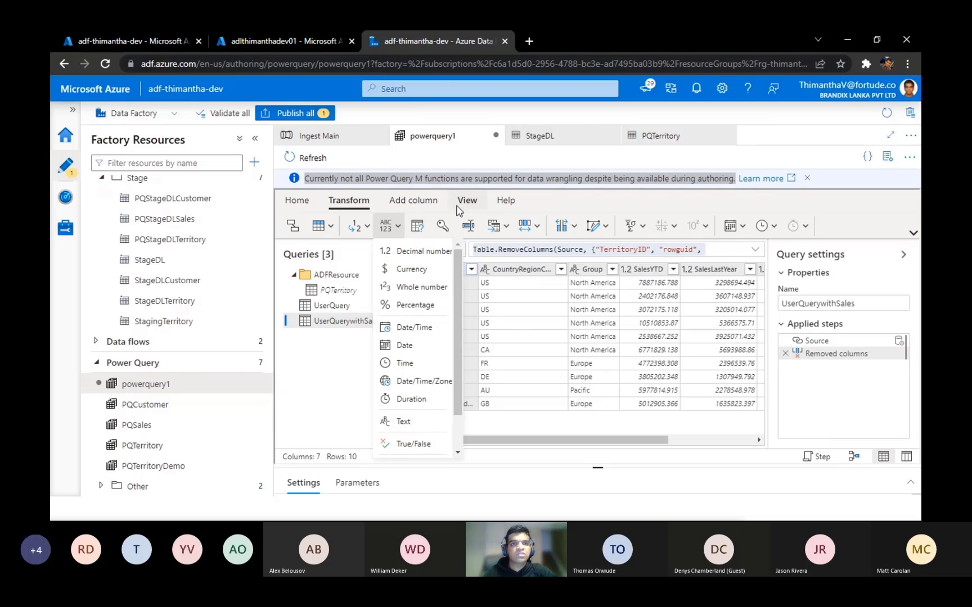
{"action": "left_click", "coordinate": [592, 202]}
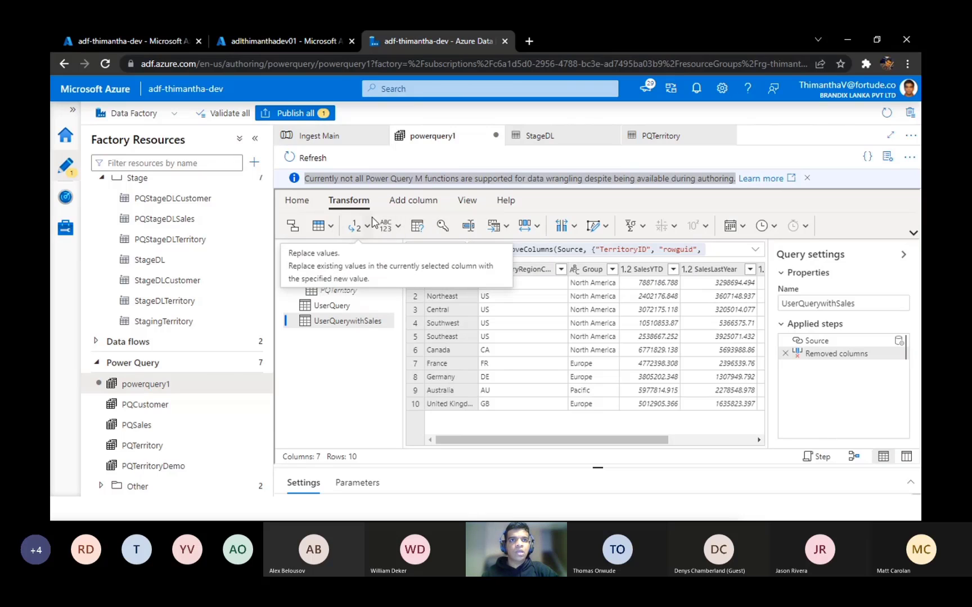
{"action": "left_click", "coordinate": [402, 201]}
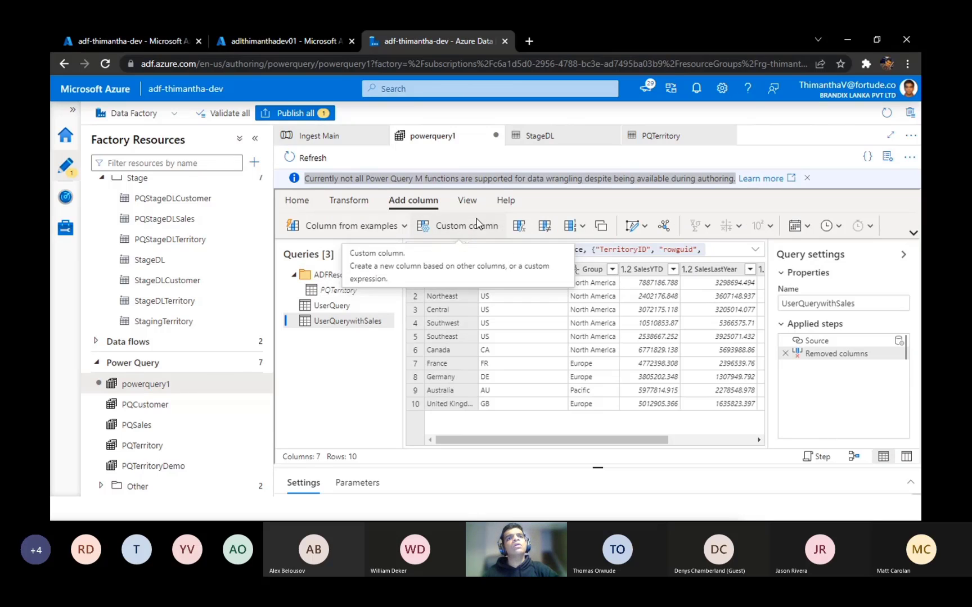
{"action": "left_click", "coordinate": [298, 201]}
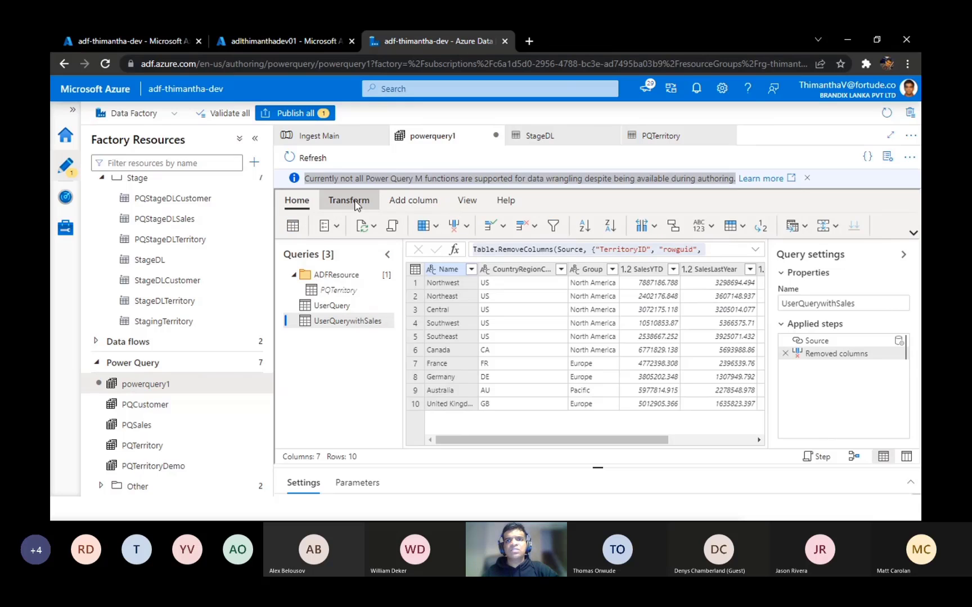
{"action": "left_click", "coordinate": [348, 201]}
{"action": "left_click", "coordinate": [741, 226]}
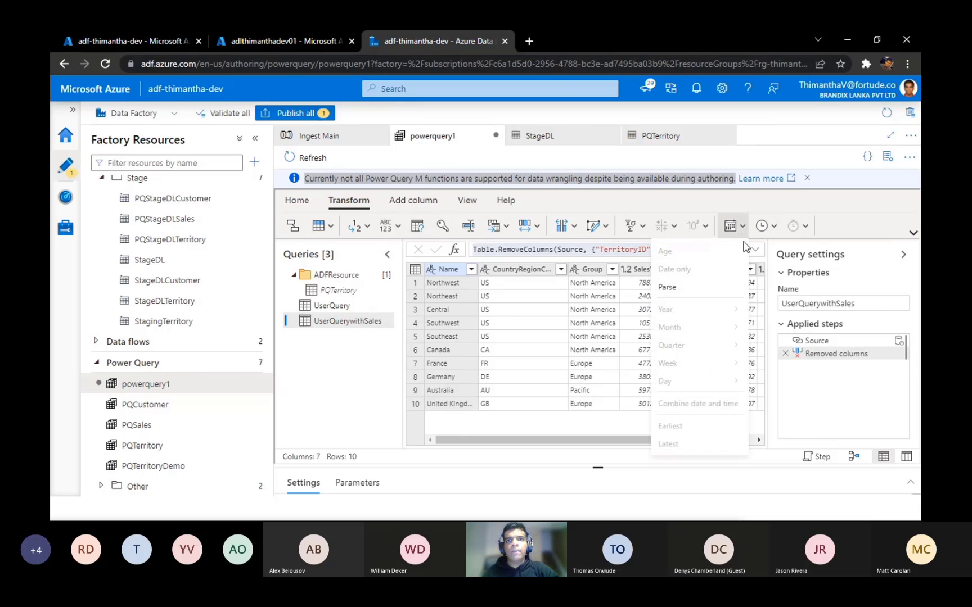
{"action": "left_click", "coordinate": [335, 360]}
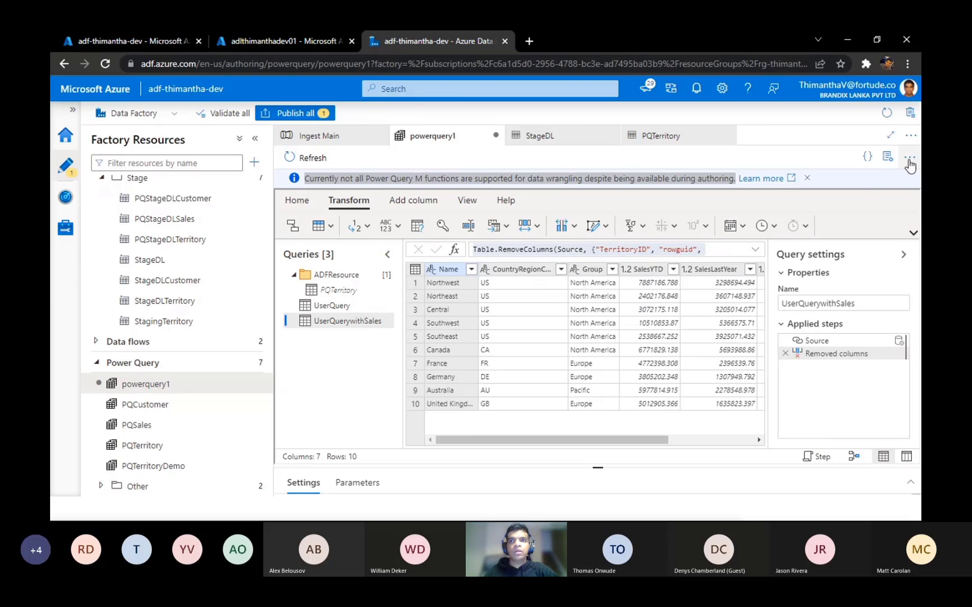
Step: Show the power query's general properties and rename powerquery1 as PQTerritoyCanadianSummit
{"action": "left_click", "coordinate": [887, 157]}
{"action": "left_click_drag", "start_coordinate": [799, 251], "coordinate": [562, 252]}
{"action": "left_click", "coordinate": [813, 251]}
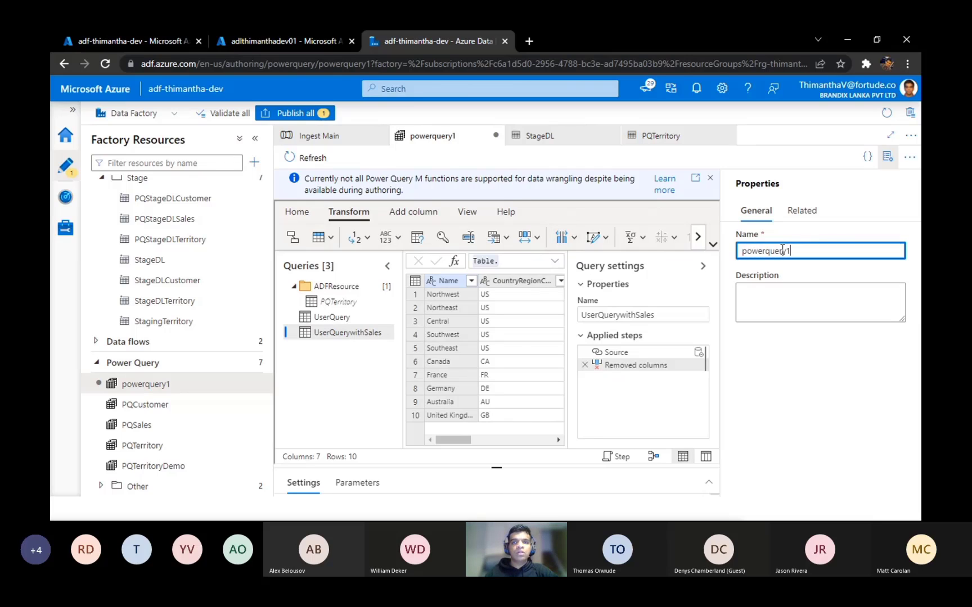
{"action": "key", "text": "ctrl+a"}
{"action": "type", "text": "PQ"}
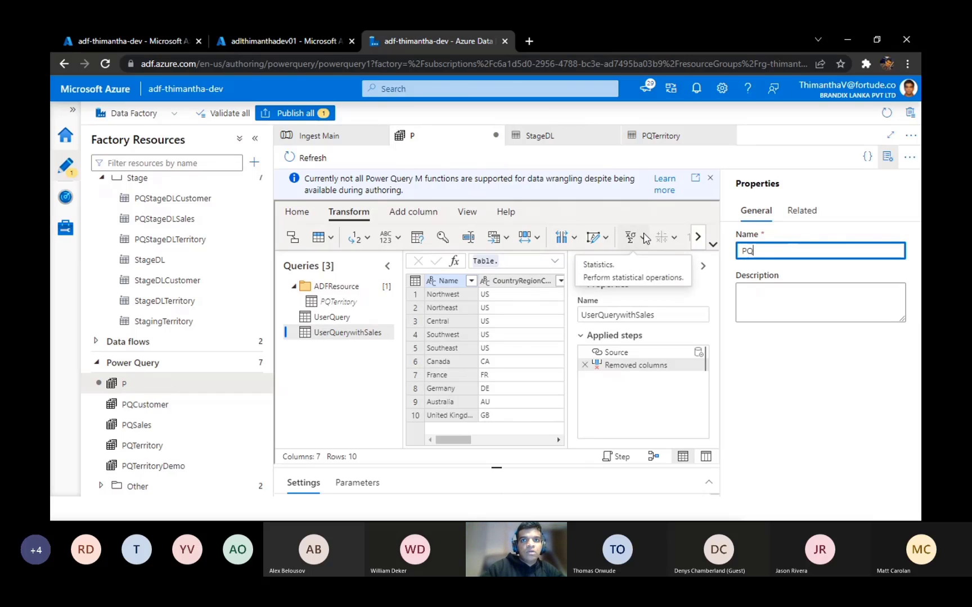
{"action": "type", "text": "Terri"}
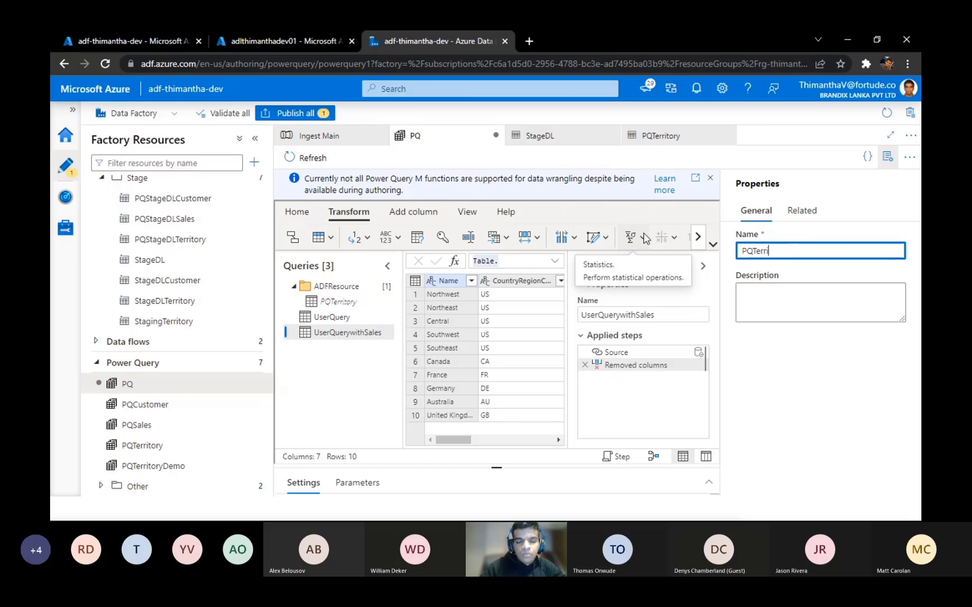
{"action": "type", "text": "toyCanad"}
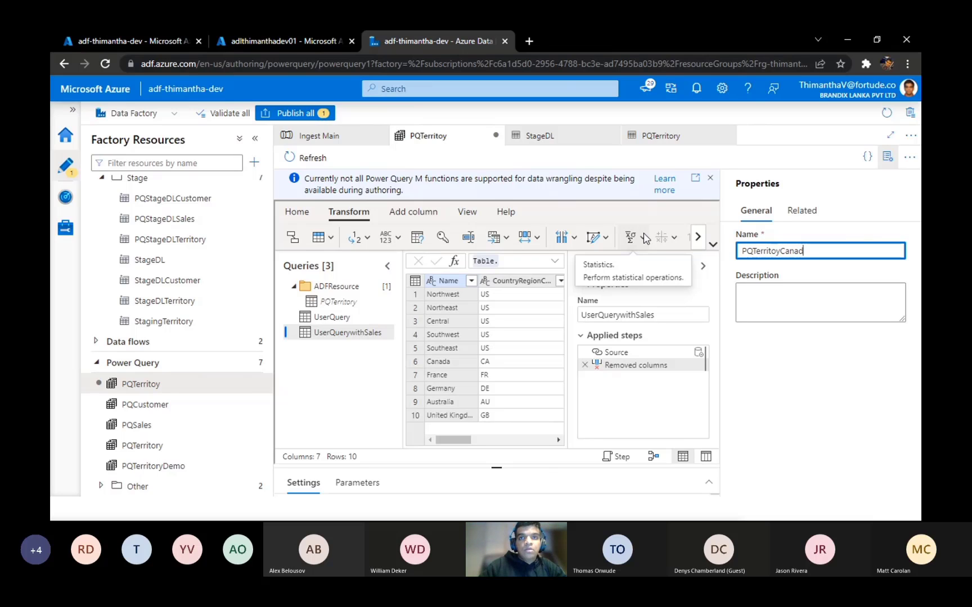
{"action": "type", "text": "ian"}
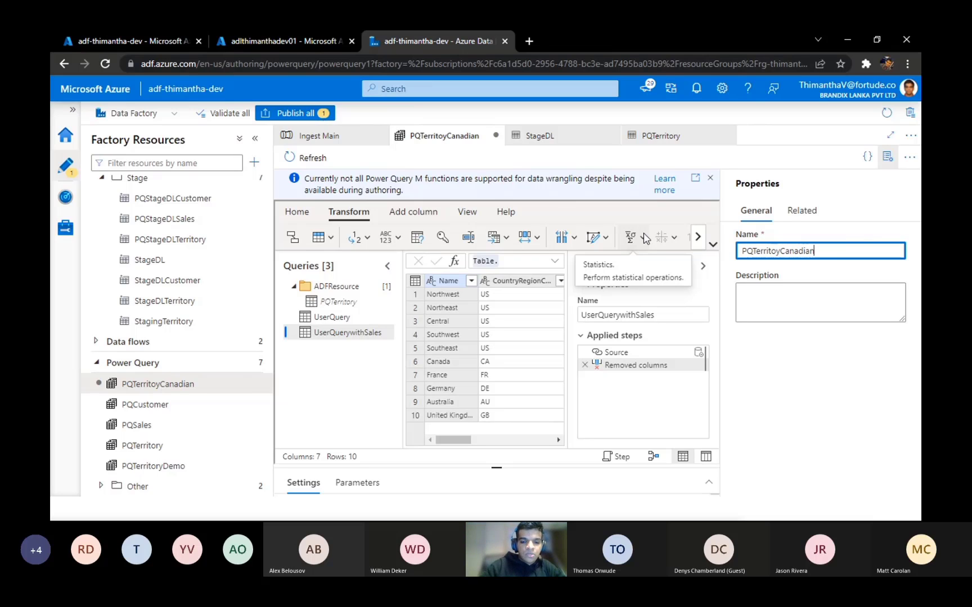
{"action": "type", "text": "Sumi"}
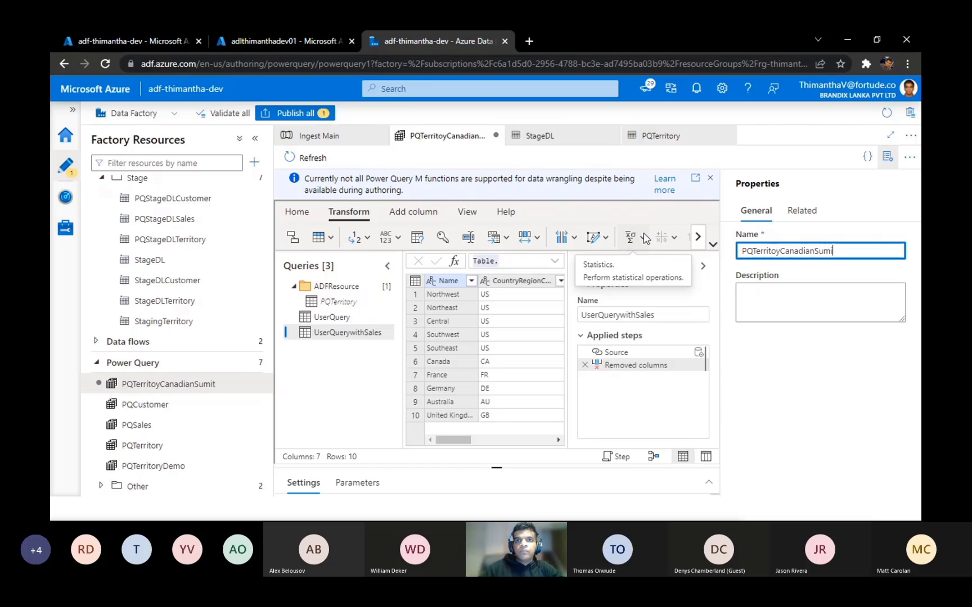
{"action": "type", "text": "tmit"}
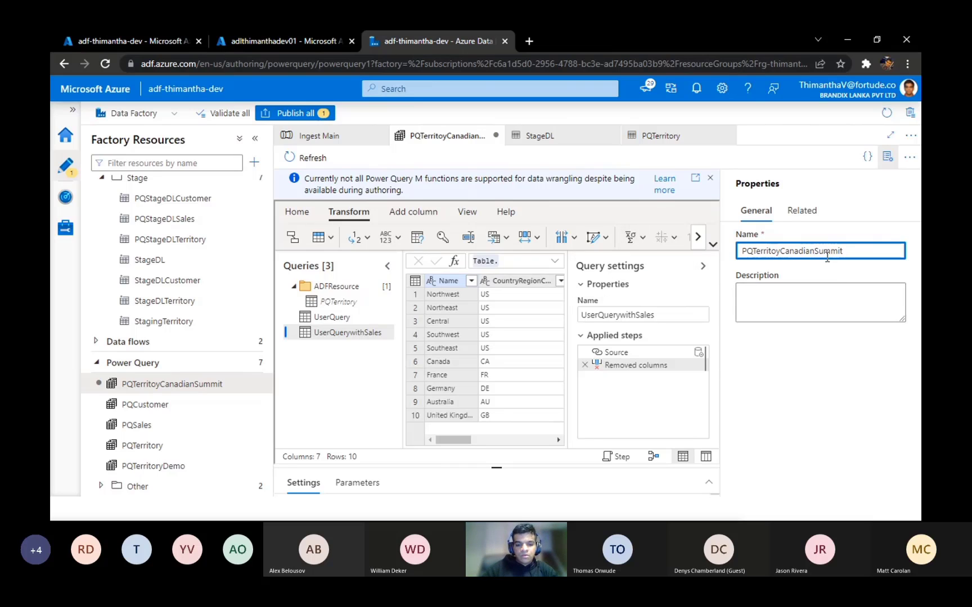
{"action": "type", "text": "Cloud"}
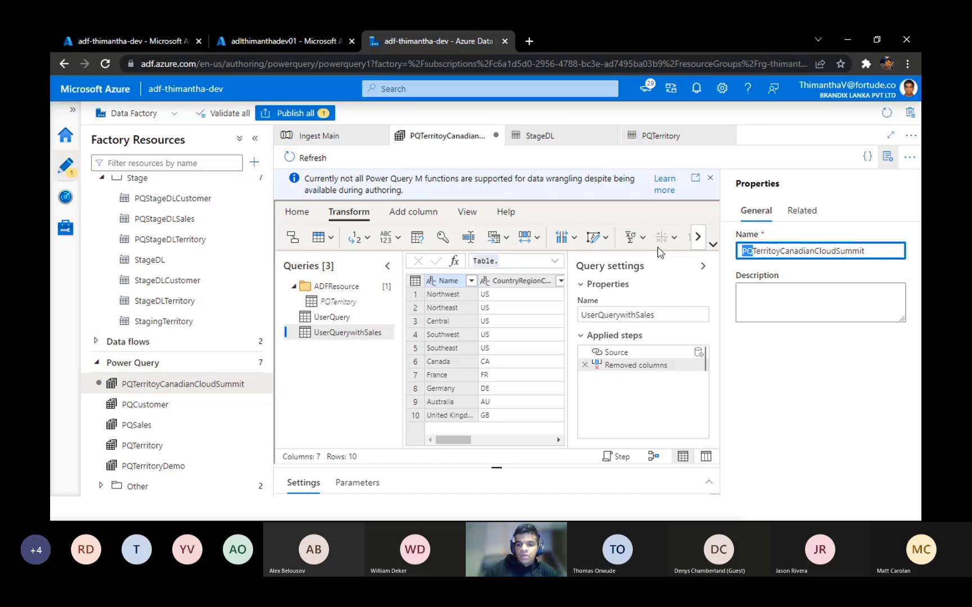
Step: Rename the power query as TerritoyCanadianCloudSummit, publish the pending change to the live environment, and hide its properties
{"action": "key", "text": "BackSpace"}
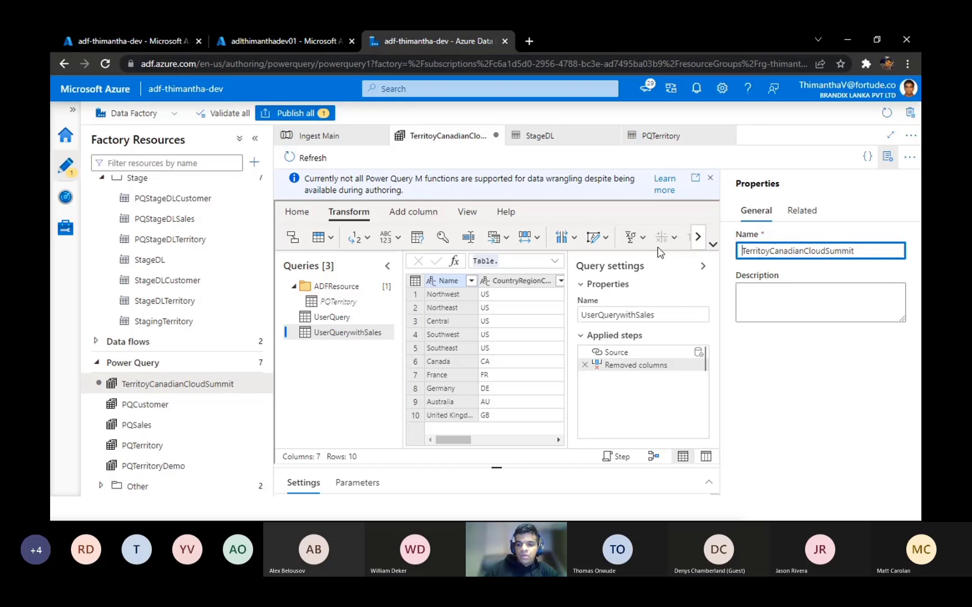
{"action": "left_click", "coordinate": [301, 114]}
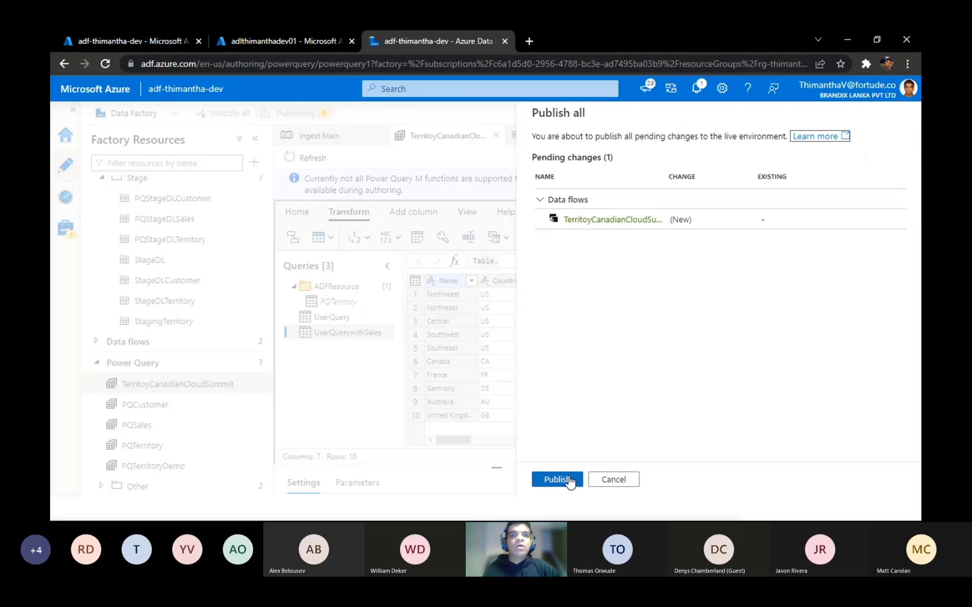
{"action": "left_click", "coordinate": [567, 479]}
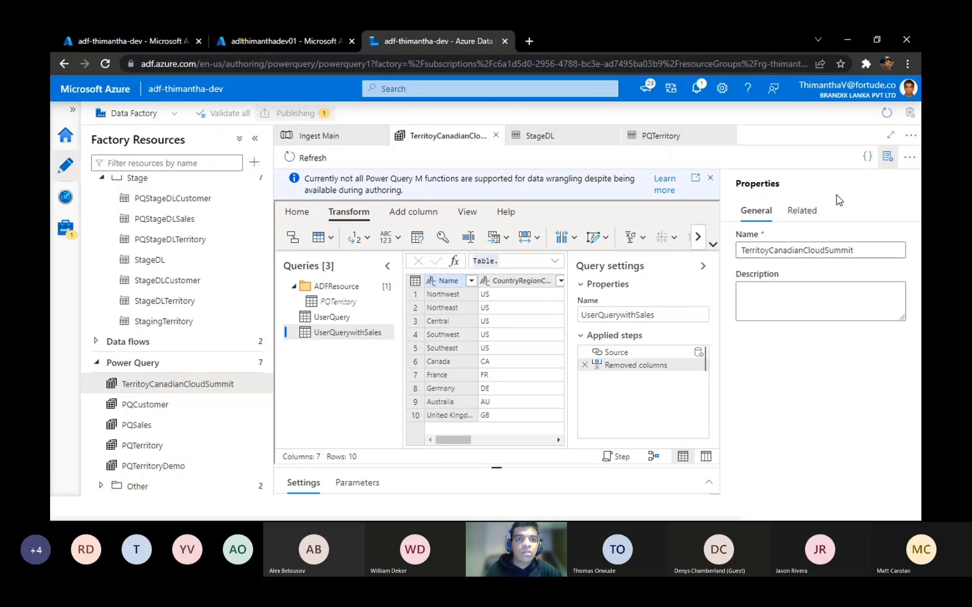
{"action": "left_click", "coordinate": [883, 162]}
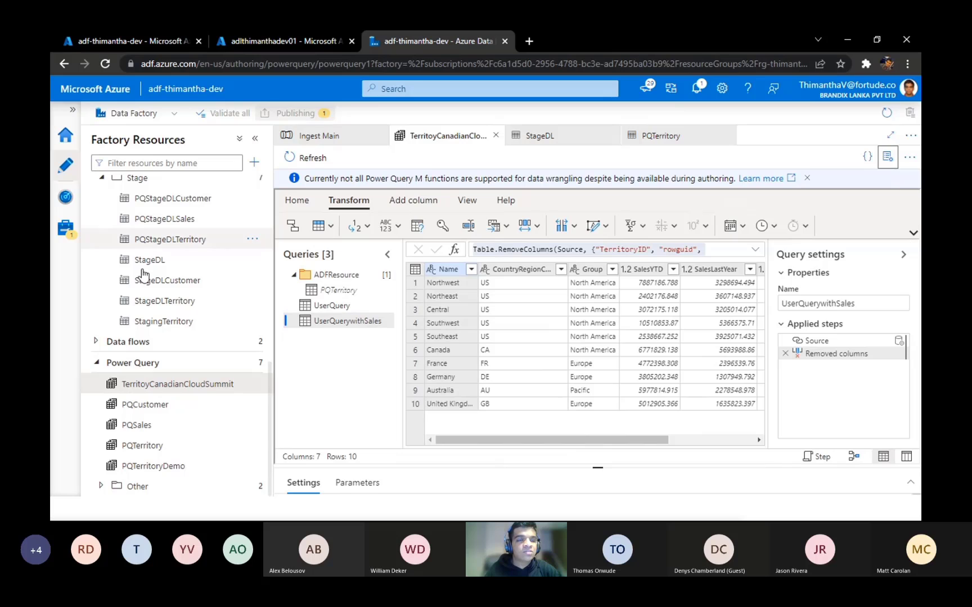
Step: Review the factory's pipelines, datasets and power queries, and examine the UserQuery data in TerritoyCanadianCloudSummit
{"action": "left_click_drag", "start_coordinate": [266, 387], "coordinate": [267, 173]}
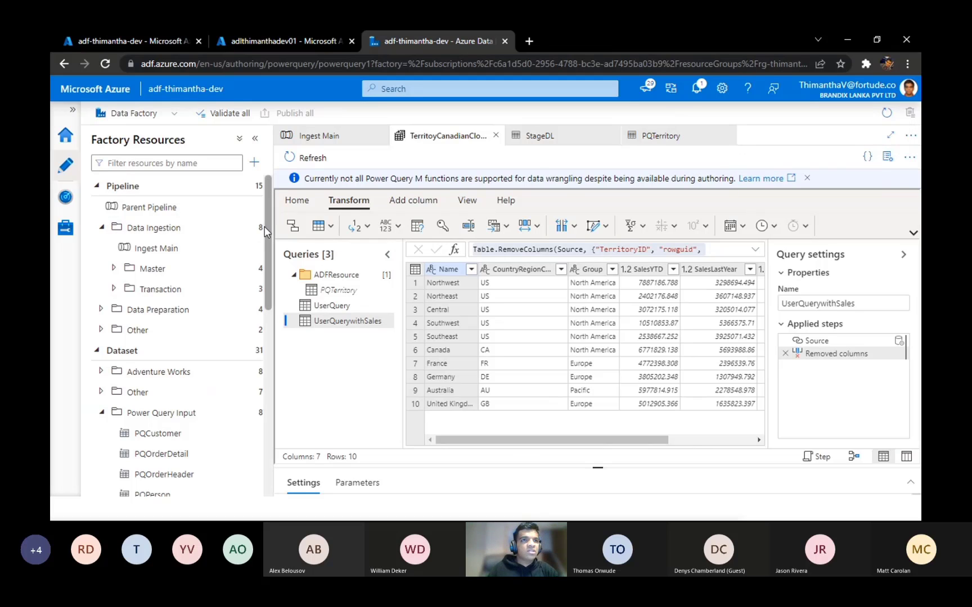
{"action": "mouse_move", "coordinate": [264, 233]}
{"action": "left_mouse_down"}
{"action": "mouse_move", "coordinate": [271, 369]}
{"action": "mouse_move", "coordinate": [267, 216]}
{"action": "left_mouse_up"}
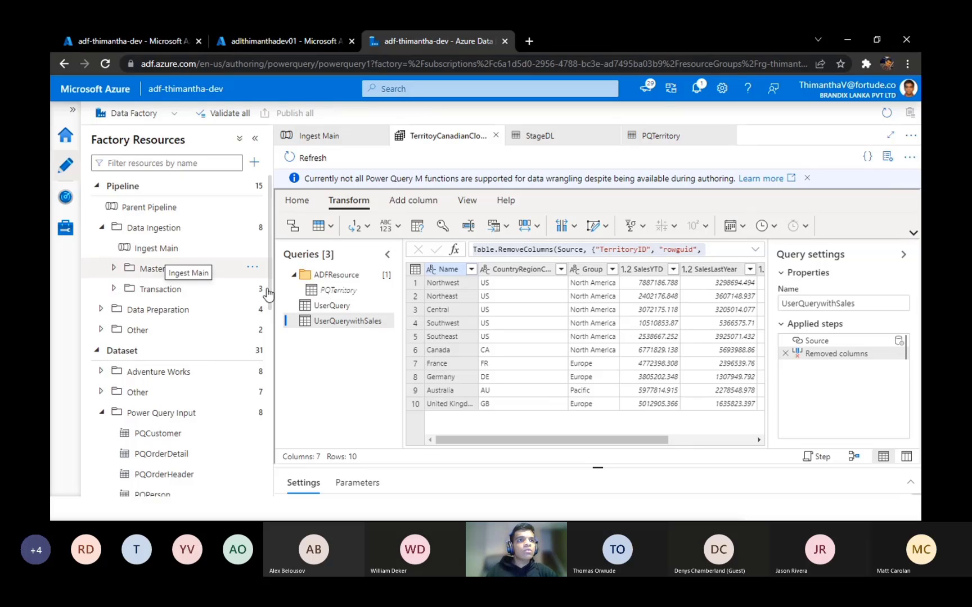
{"action": "left_click_drag", "start_coordinate": [268, 284], "coordinate": [265, 470]}
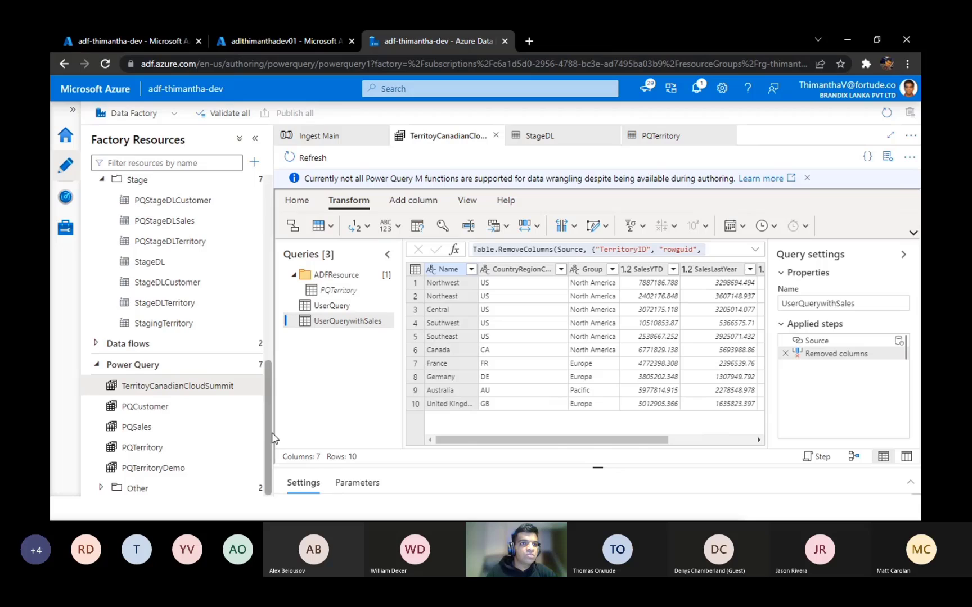
{"action": "mouse_move", "coordinate": [270, 433]}
{"action": "left_mouse_down"}
{"action": "mouse_move", "coordinate": [268, 424]}
{"action": "mouse_move", "coordinate": [267, 450]}
{"action": "left_mouse_up"}
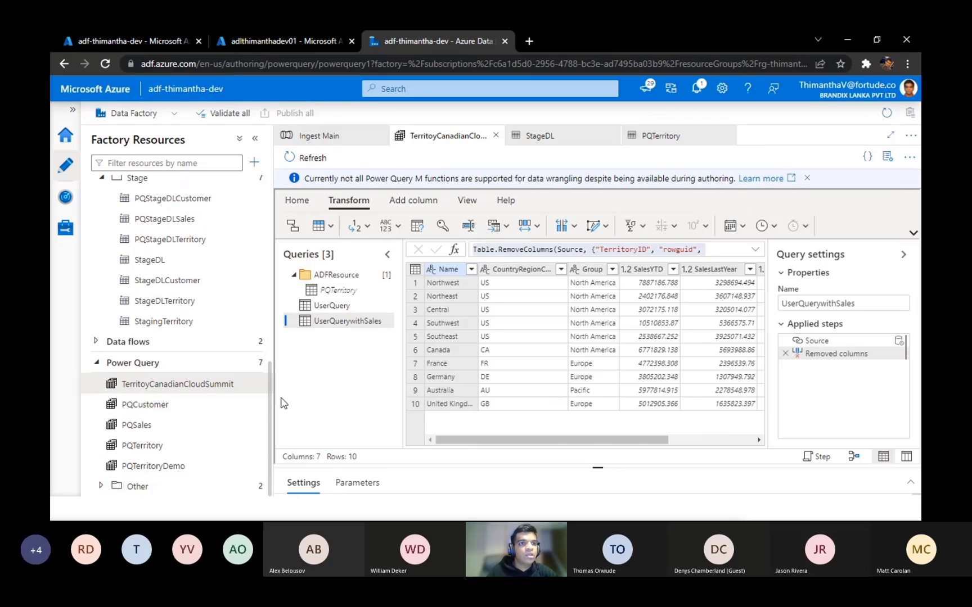
{"action": "left_click", "coordinate": [206, 384]}
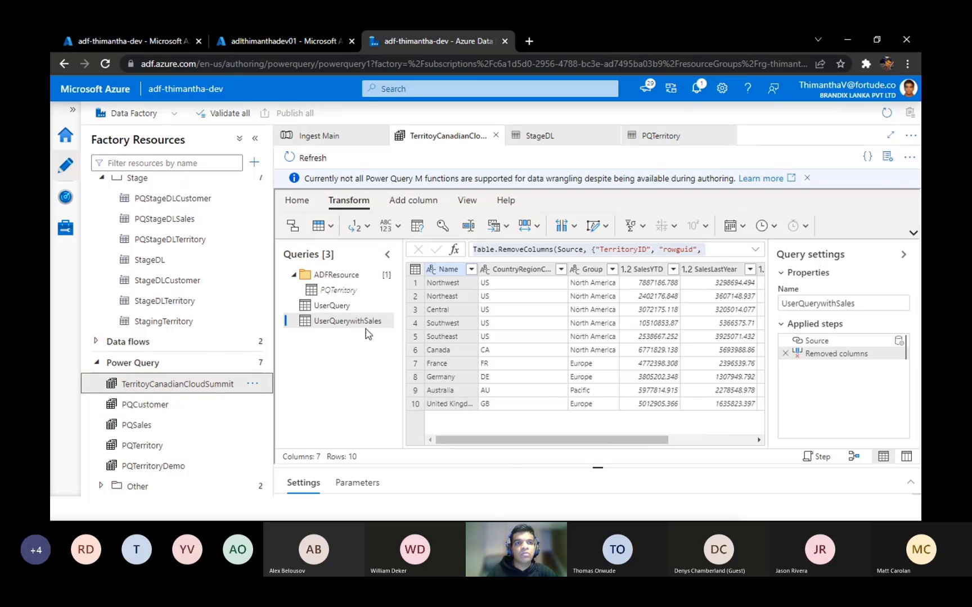
{"action": "left_click", "coordinate": [340, 309]}
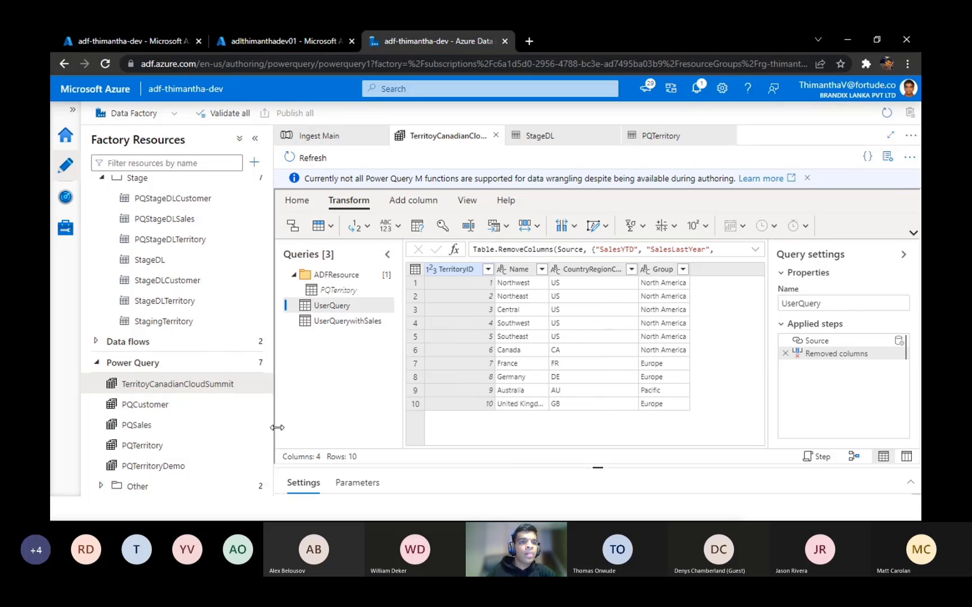
{"action": "left_click_drag", "start_coordinate": [270, 432], "coordinate": [282, 282]}
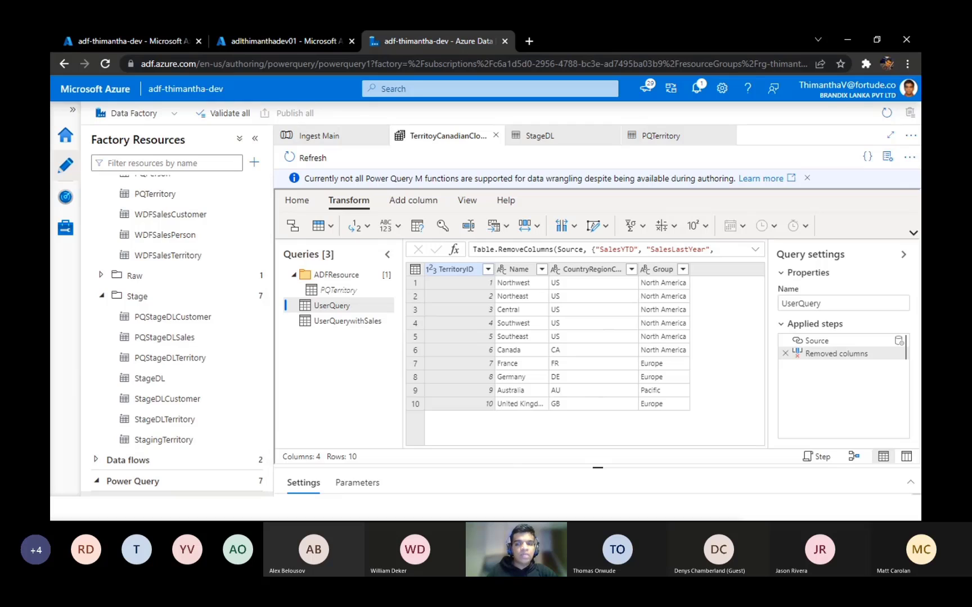
{"action": "key", "text": "alt+Tab"}
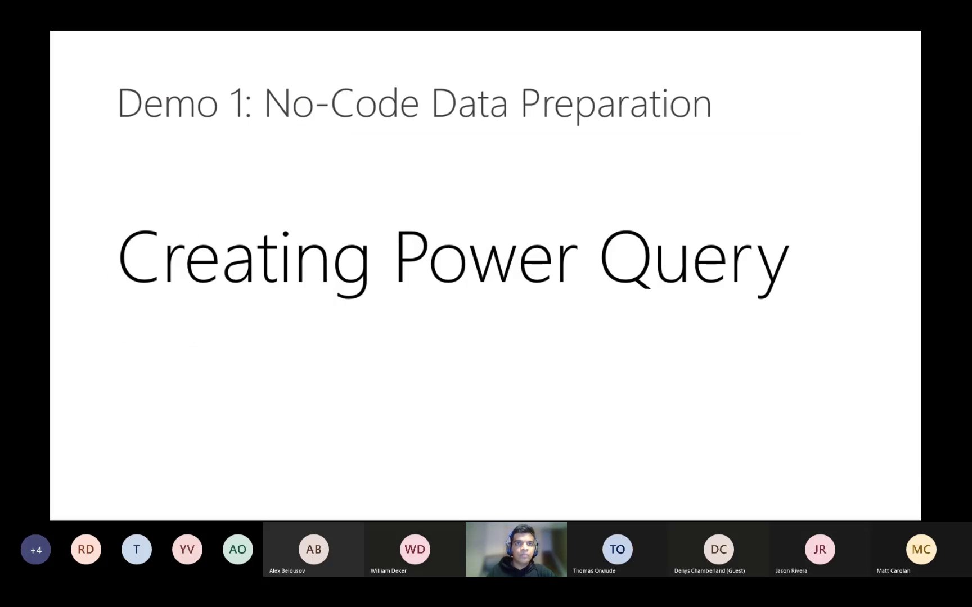
{"action": "key", "text": "Right"}
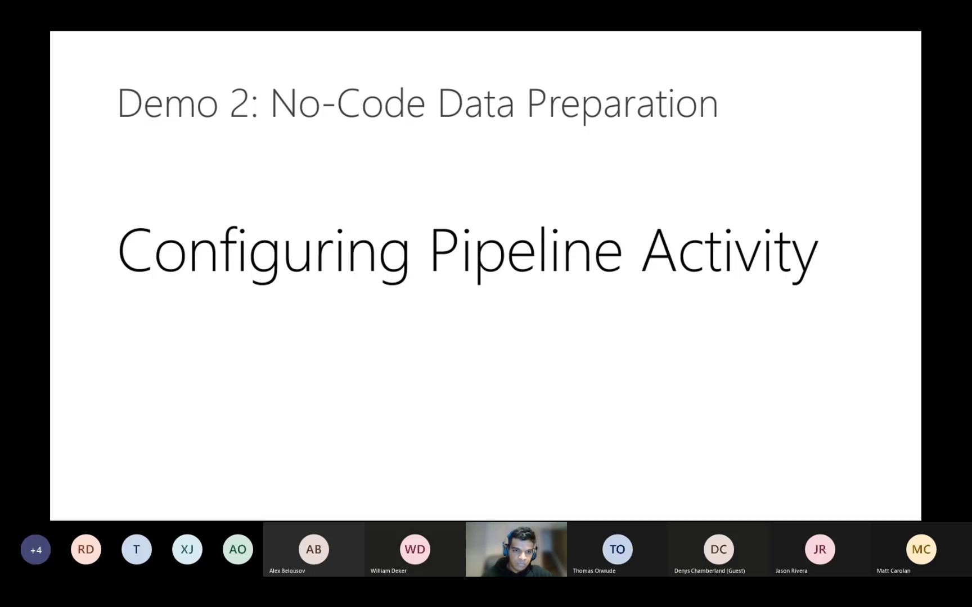
{"action": "key", "text": "alt+Tab"}
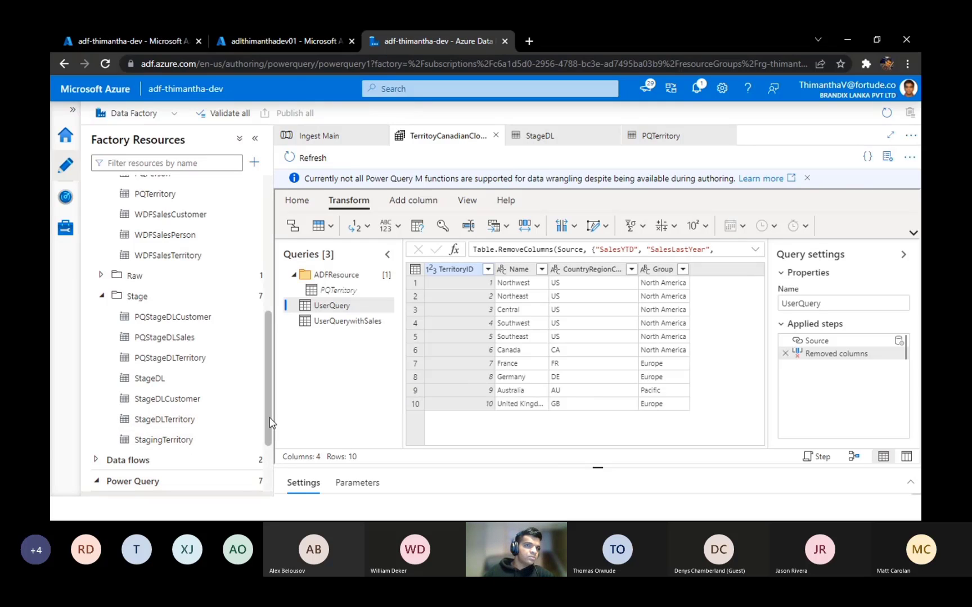
{"action": "scroll", "coordinate": [270, 422], "scroll_direction": "down", "scroll_amount": 2}
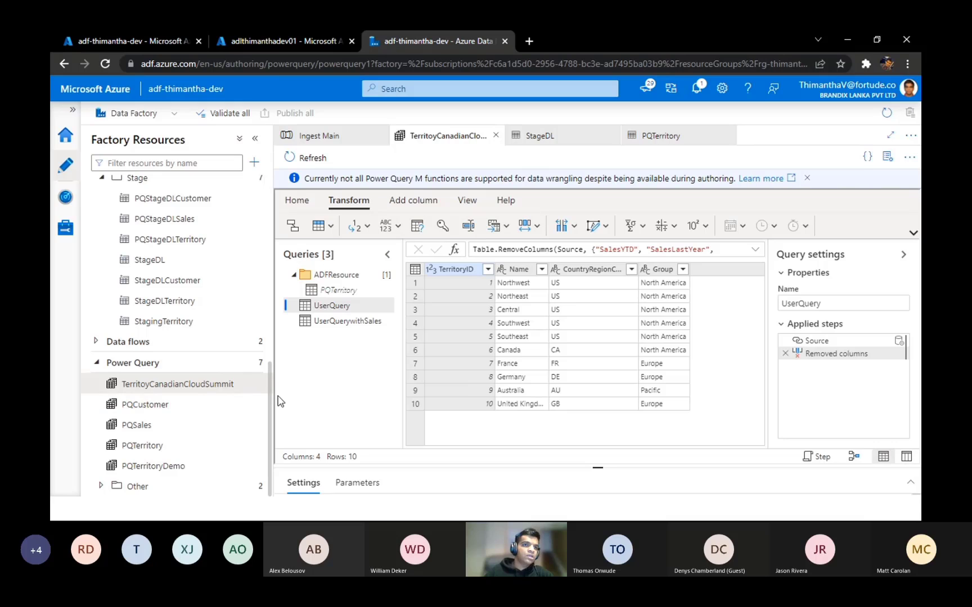
{"action": "scroll", "coordinate": [270, 393], "scroll_direction": "up", "scroll_amount": 10}
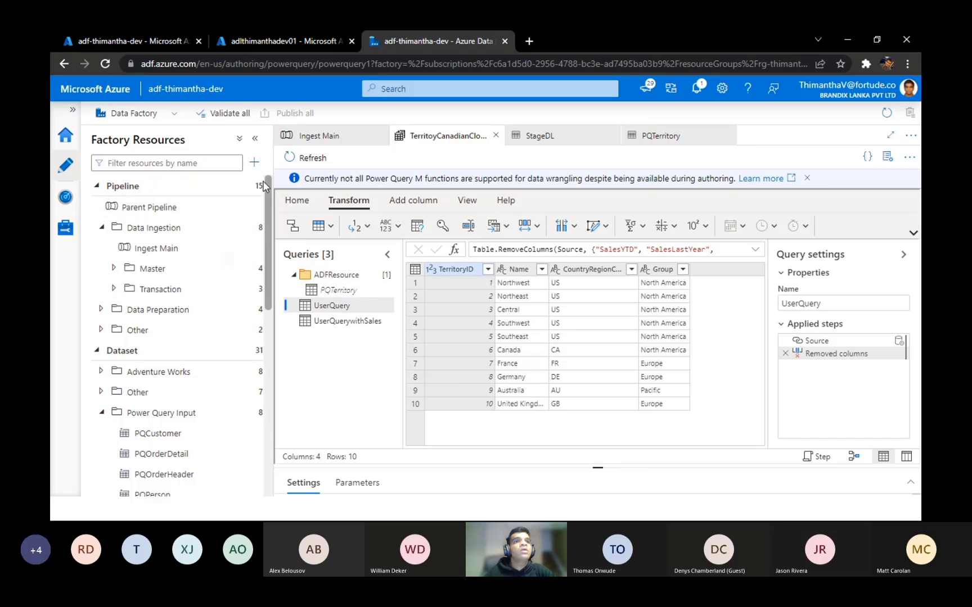
{"action": "left_click", "coordinate": [254, 194]}
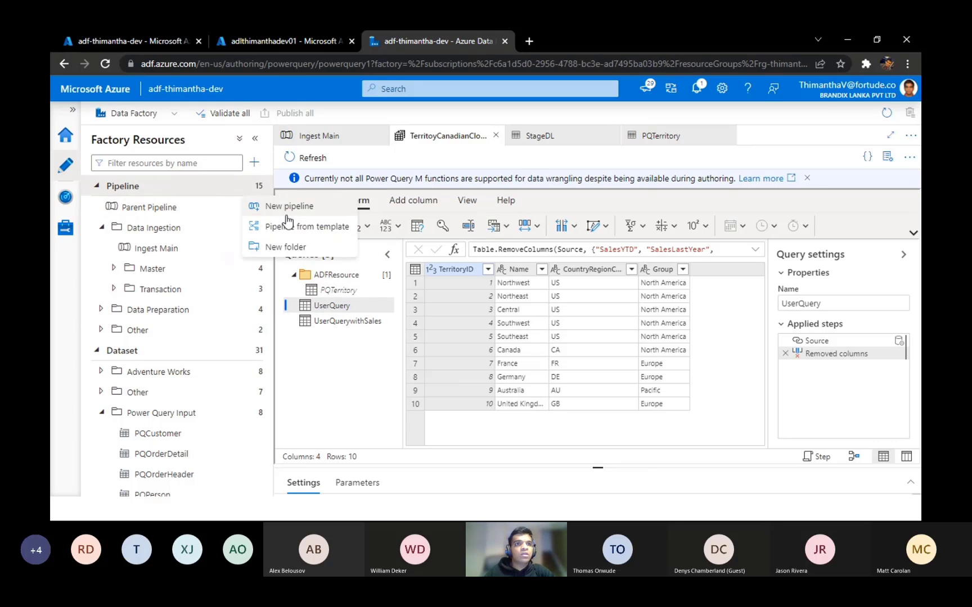
{"action": "left_click", "coordinate": [251, 213]}
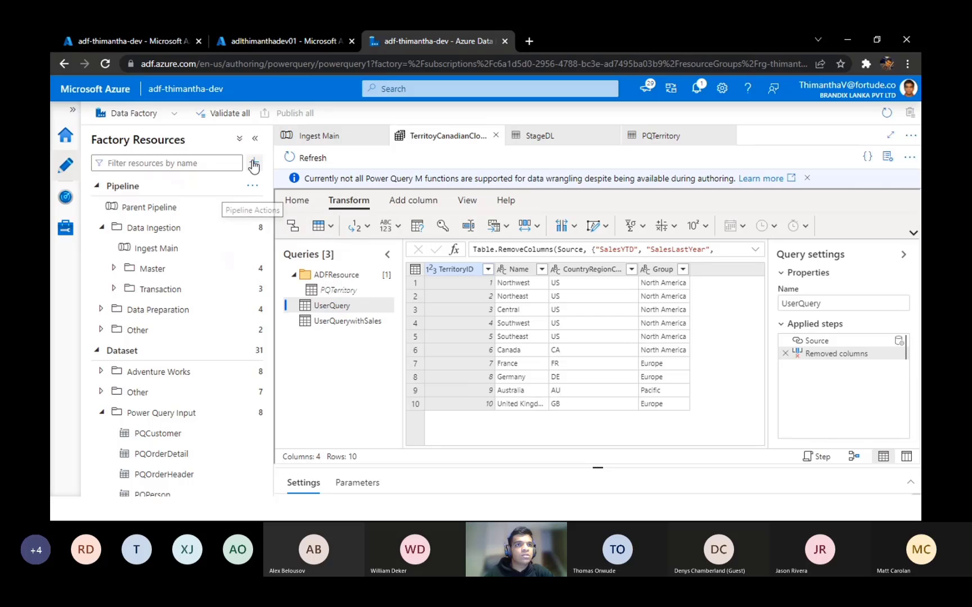
{"action": "left_click", "coordinate": [254, 164]}
{"action": "mouse_move", "coordinate": [284, 183]}
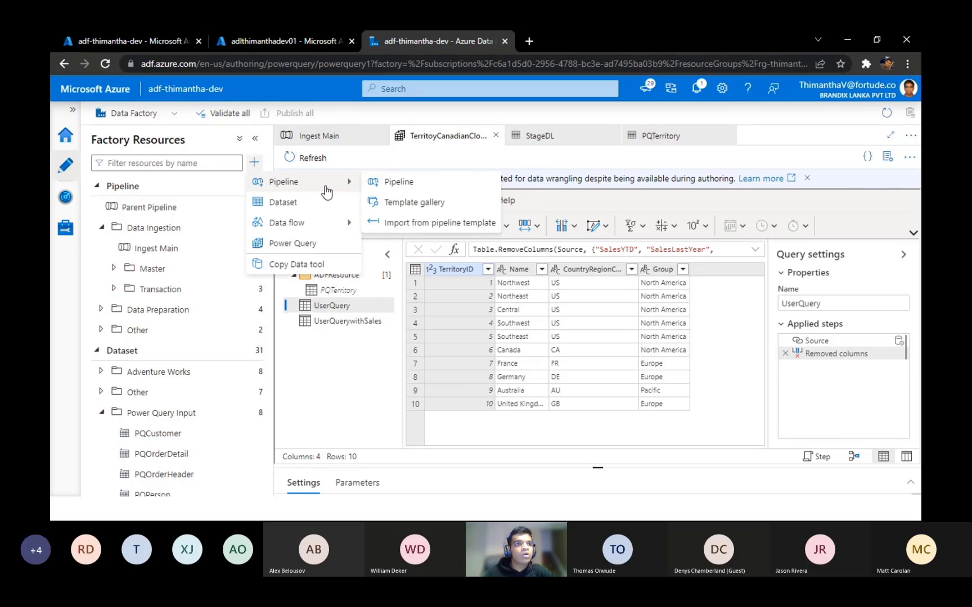
{"action": "left_click", "coordinate": [254, 164]}
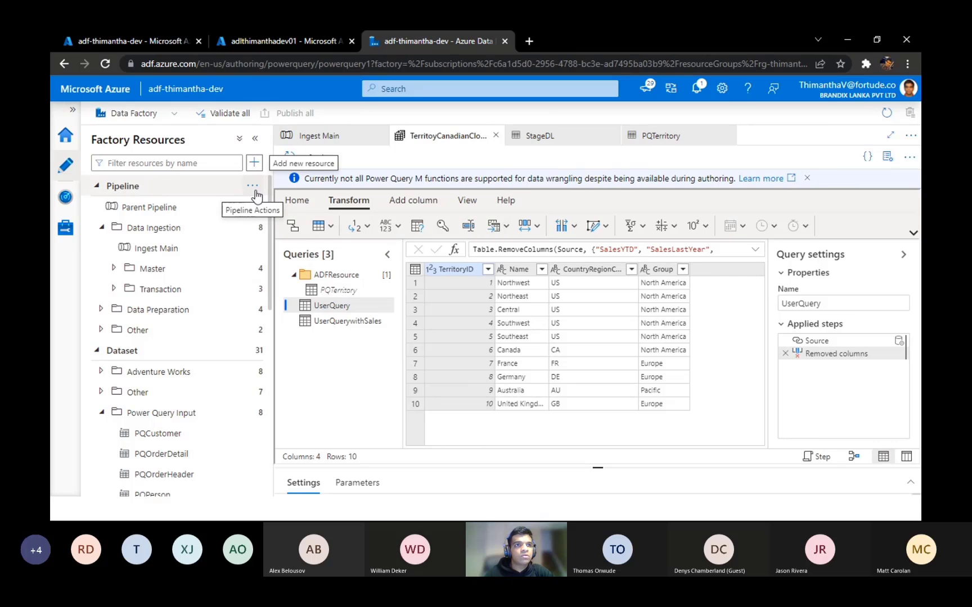
Step: Create a new pipeline in the data factory and name it Pipeline
{"action": "left_click", "coordinate": [254, 188]}
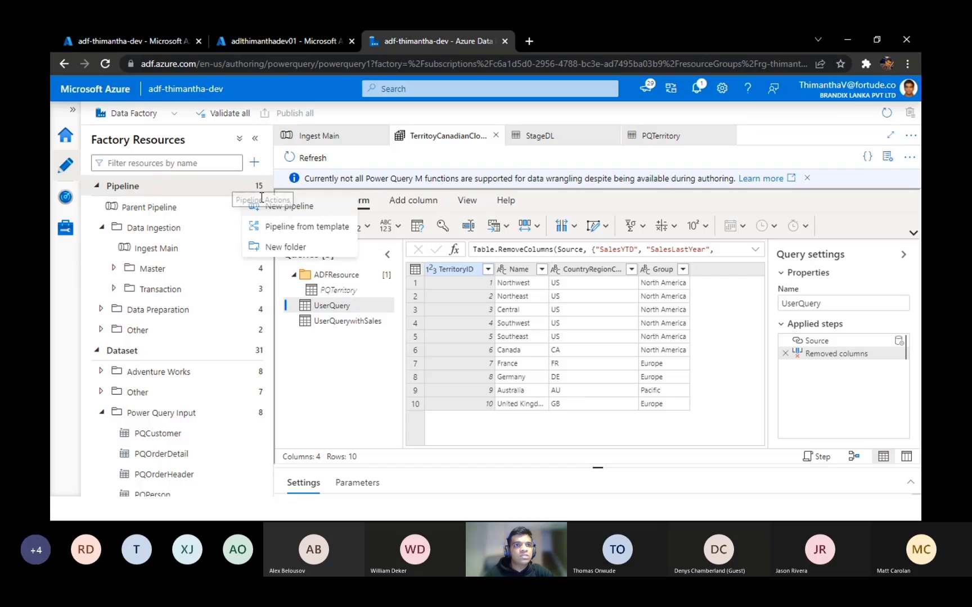
{"action": "left_click", "coordinate": [289, 209]}
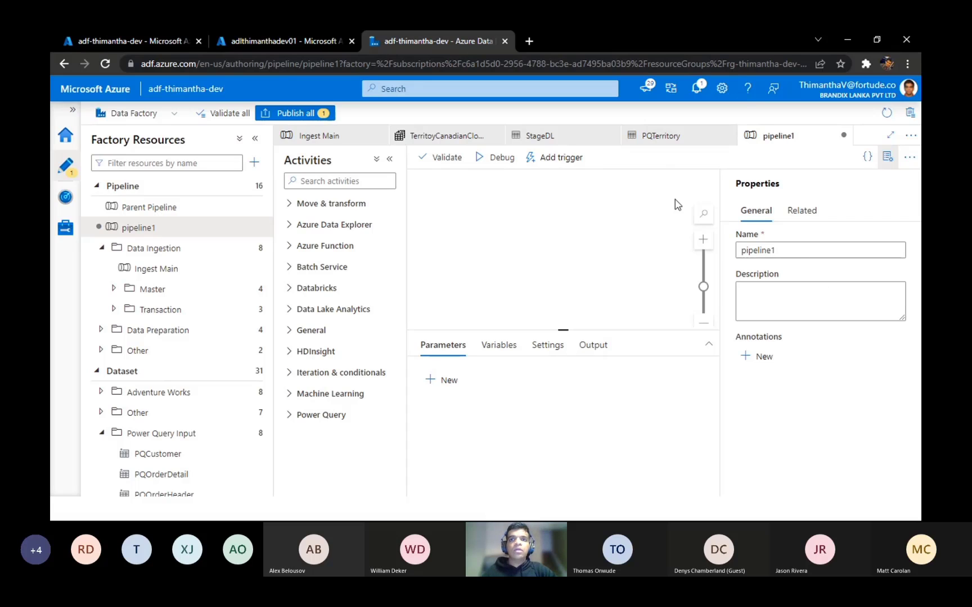
{"action": "double_click", "coordinate": [799, 246]}
{"action": "left_click", "coordinate": [438, 193]}
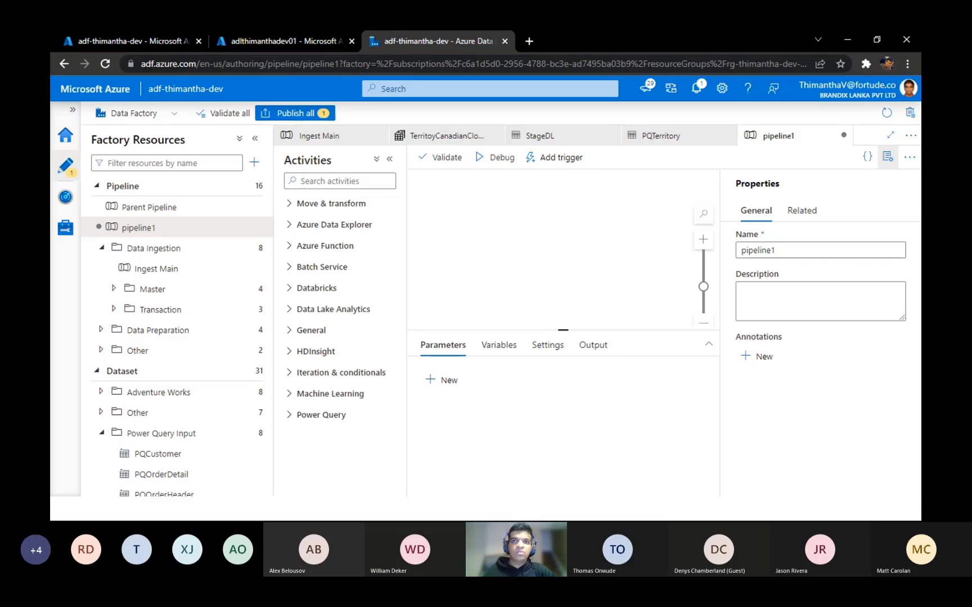
{"action": "left_click", "coordinate": [789, 251]}
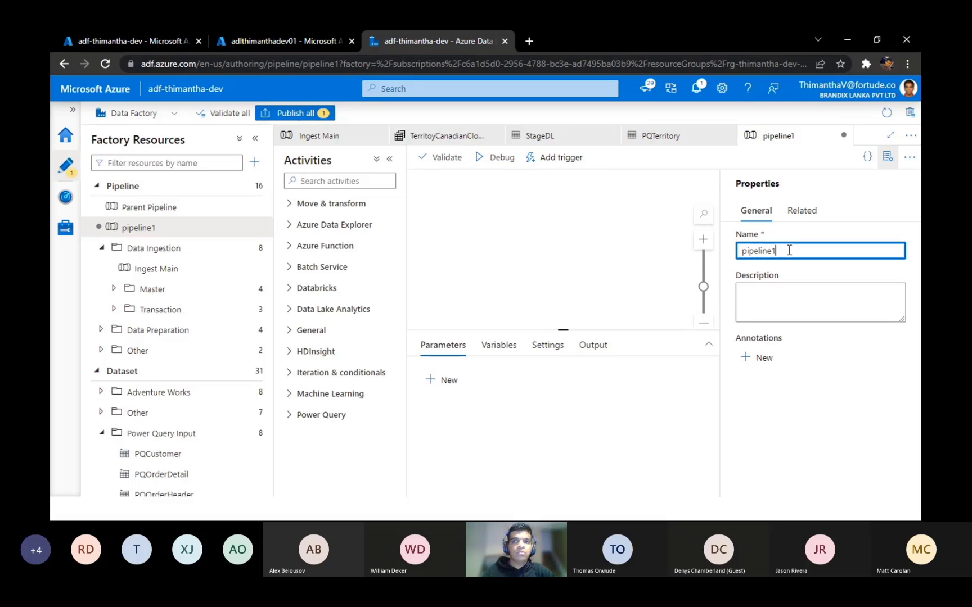
{"action": "key", "text": "BackSpace"}
{"action": "key", "text": "BackSpace"}
{"action": "key", "text": "BackSpace"}
{"action": "key", "text": "BackSpace"}
{"action": "key", "text": "BackSpace"}
{"action": "key", "text": "BackSpace"}
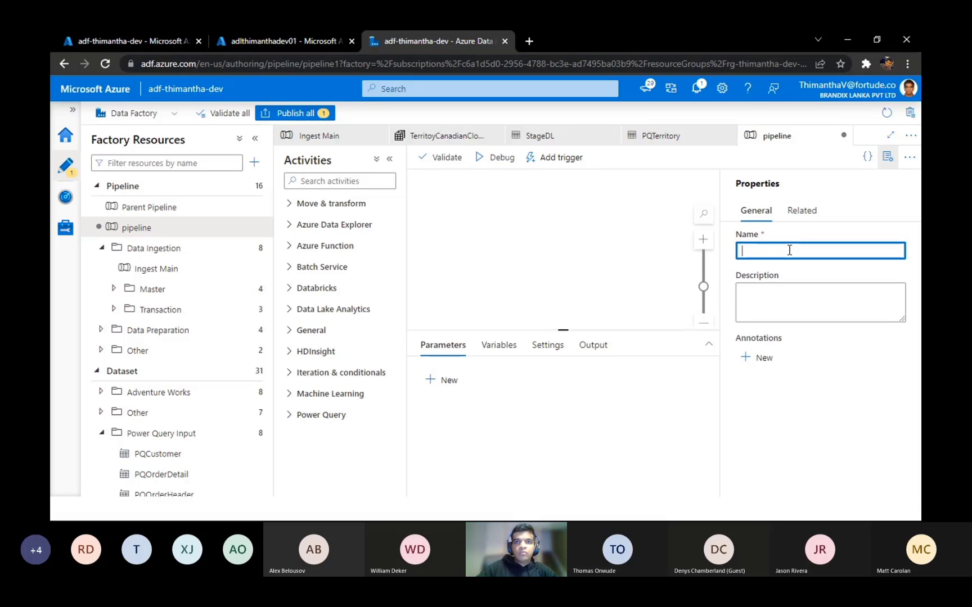
{"action": "type", "text": "Pipeline"}
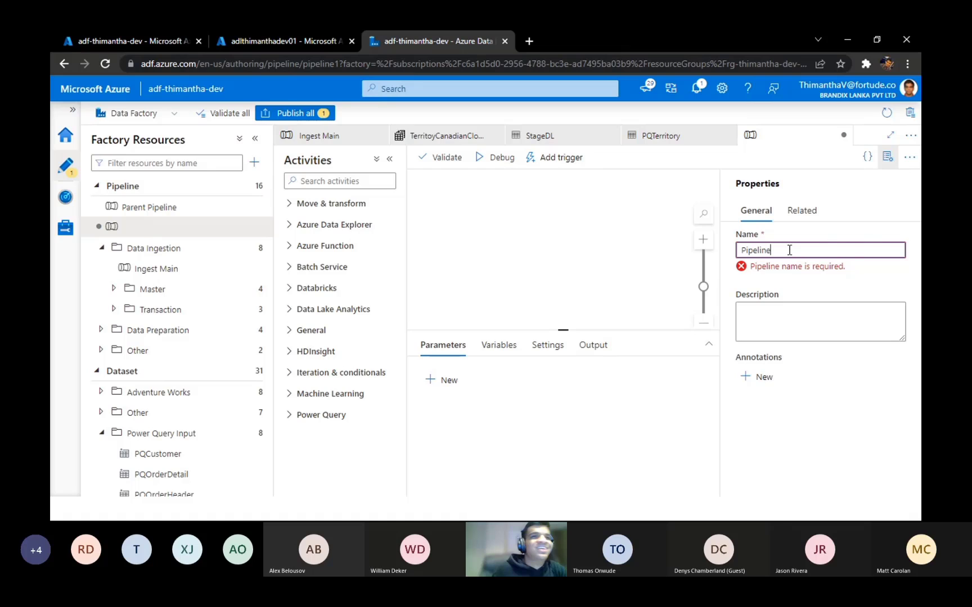
{"action": "left_click", "coordinate": [330, 186]}
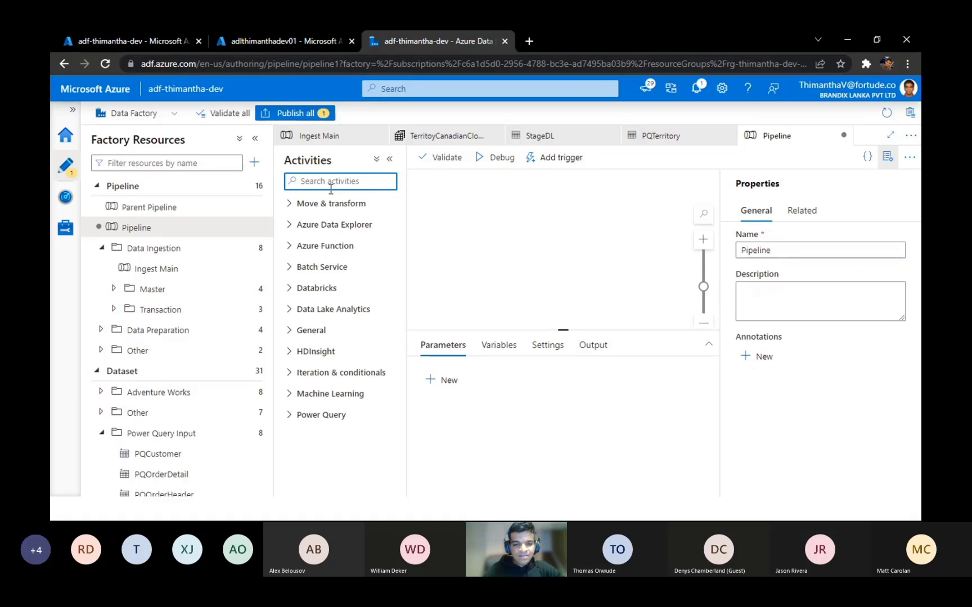
{"action": "type", "text": "power"}
{"action": "mouse_move", "coordinate": [321, 227]}
{"action": "left_mouse_down"}
{"action": "mouse_move", "coordinate": [684, 277]}
{"action": "mouse_move", "coordinate": [522, 231]}
{"action": "mouse_move", "coordinate": [423, 264]}
{"action": "mouse_move", "coordinate": [577, 254]}
{"action": "mouse_move", "coordinate": [315, 225]}
{"action": "left_mouse_up"}
{"action": "left_click", "coordinate": [344, 183]}
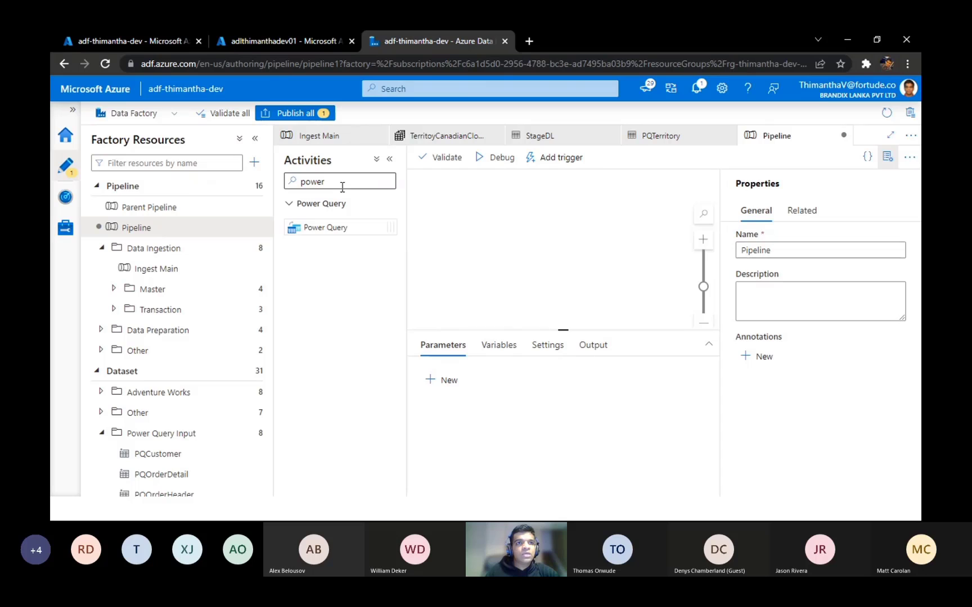
{"action": "left_click_drag", "start_coordinate": [350, 182], "coordinate": [299, 182]}
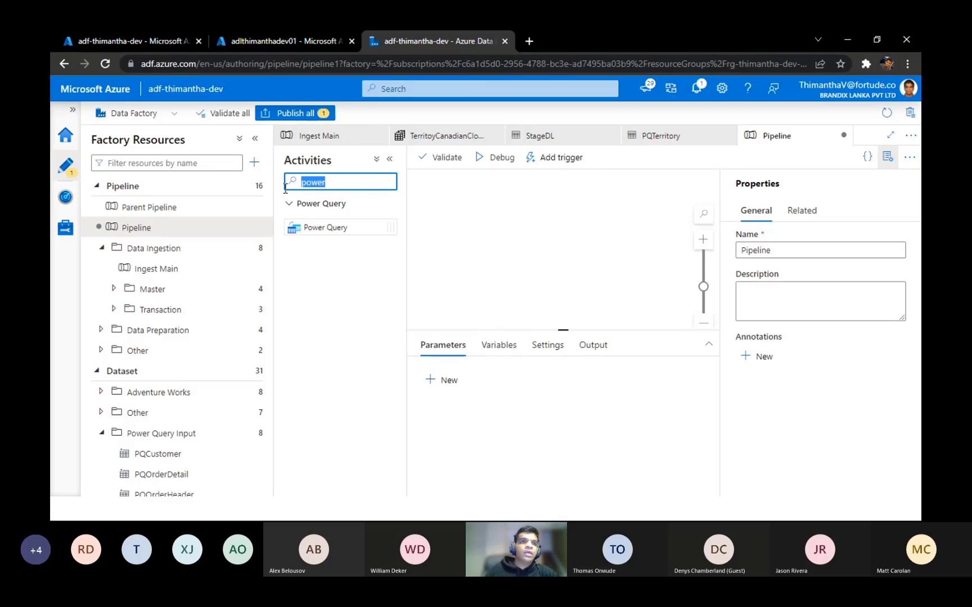
{"action": "key", "text": "BackSpace"}
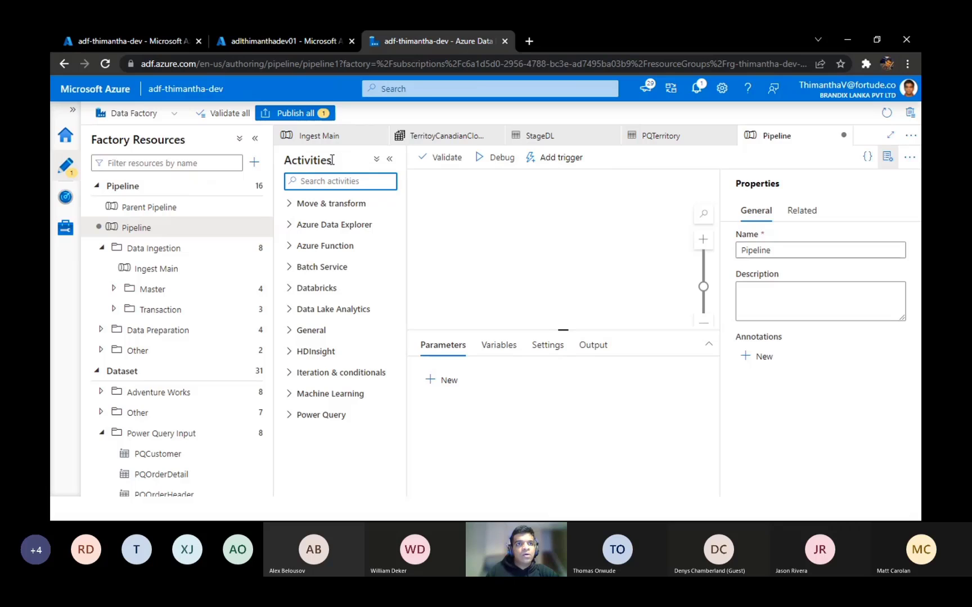
{"action": "left_click_drag", "start_coordinate": [332, 160], "coordinate": [283, 164]}
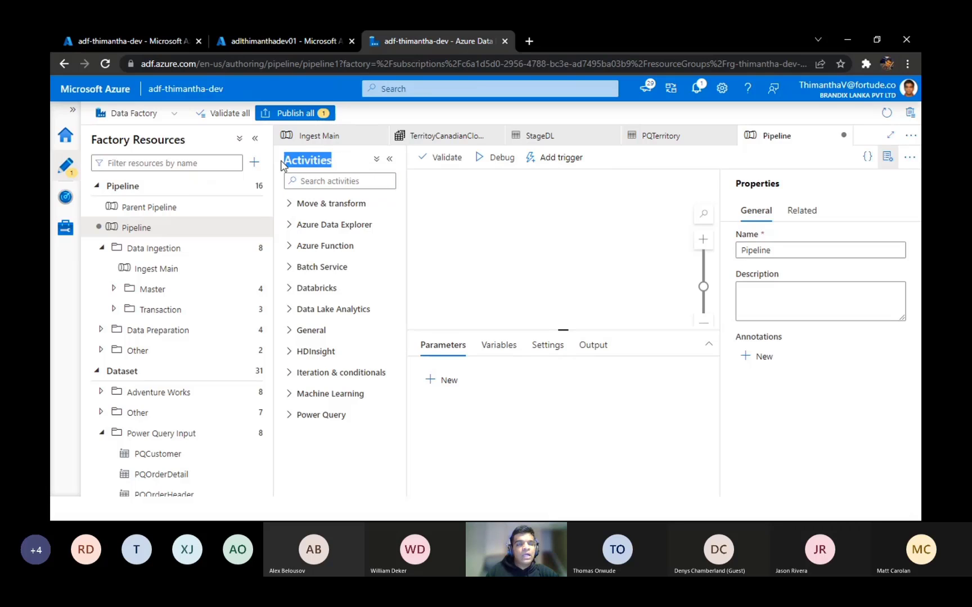
Step: Search the activities for "power" and add a Power Query activity to the pipeline canvas
{"action": "left_click", "coordinate": [339, 182]}
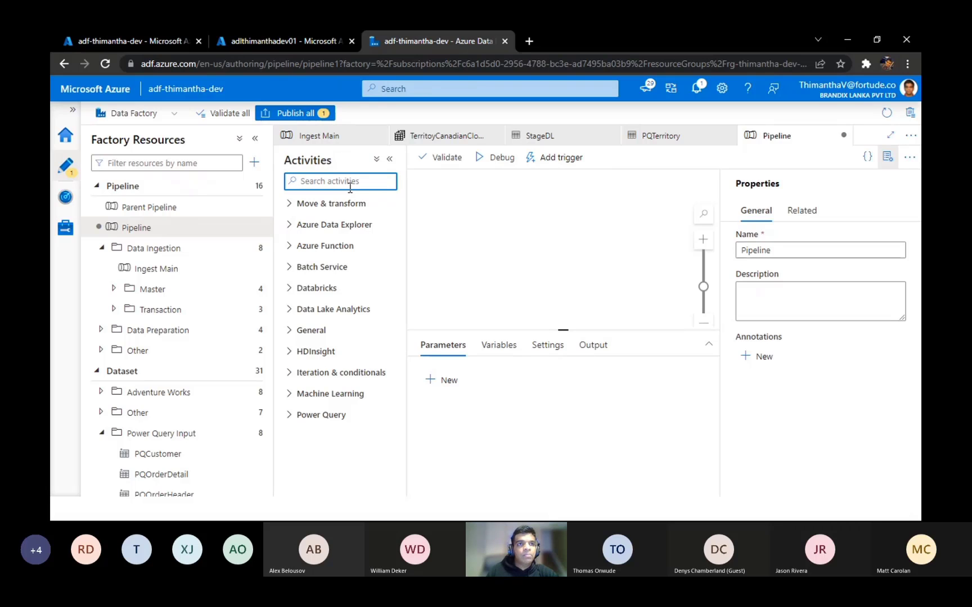
{"action": "type", "text": "pq"}
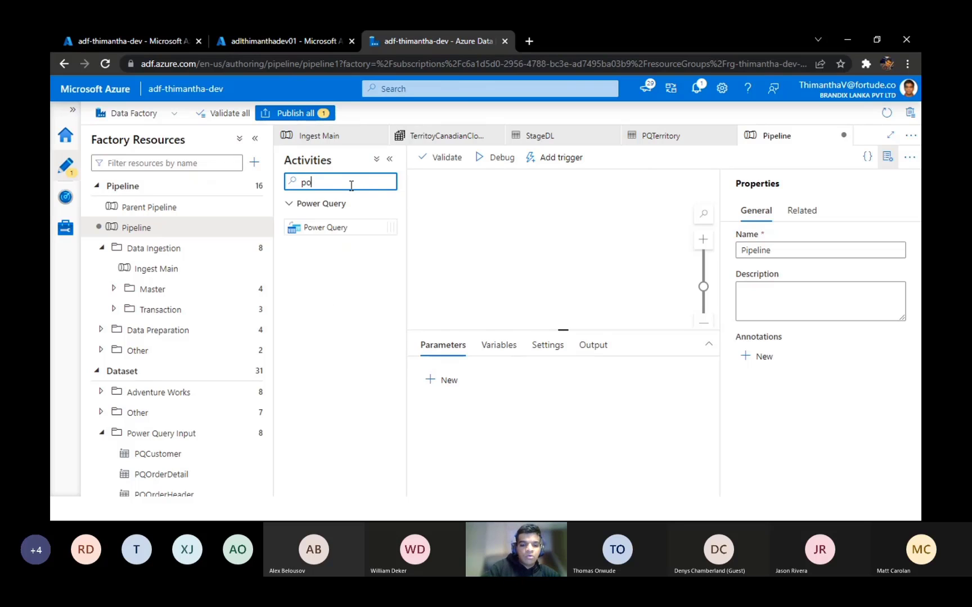
{"action": "key", "text": "BackSpace"}
{"action": "type", "text": "ower"}
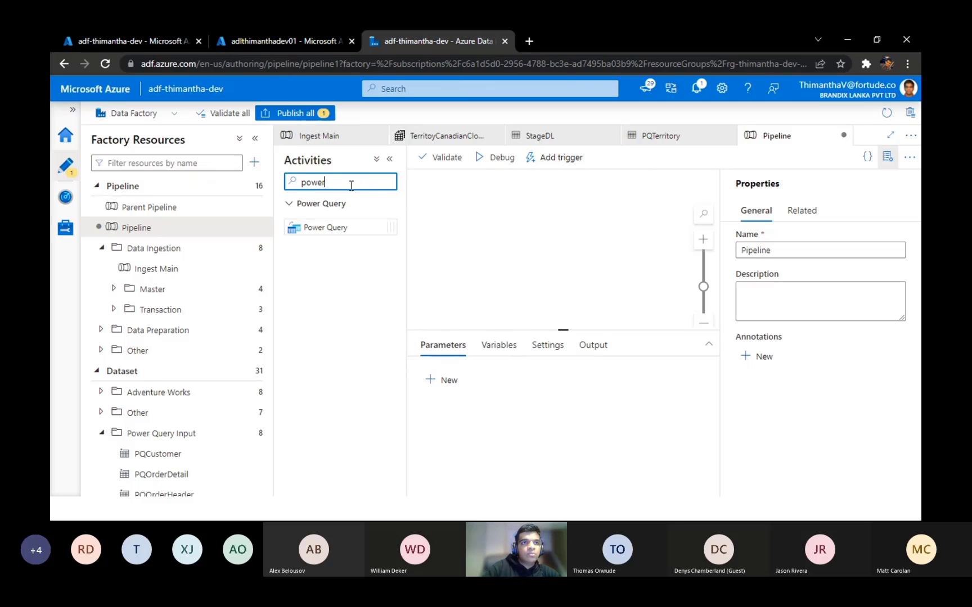
{"action": "left_click", "coordinate": [334, 229]}
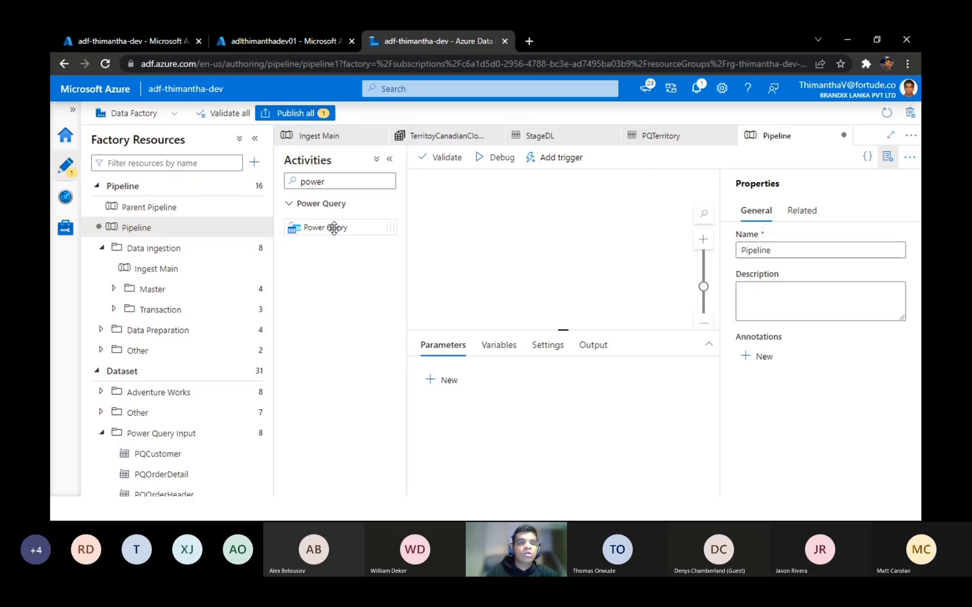
{"action": "left_click_drag", "start_coordinate": [332, 229], "coordinate": [597, 231]}
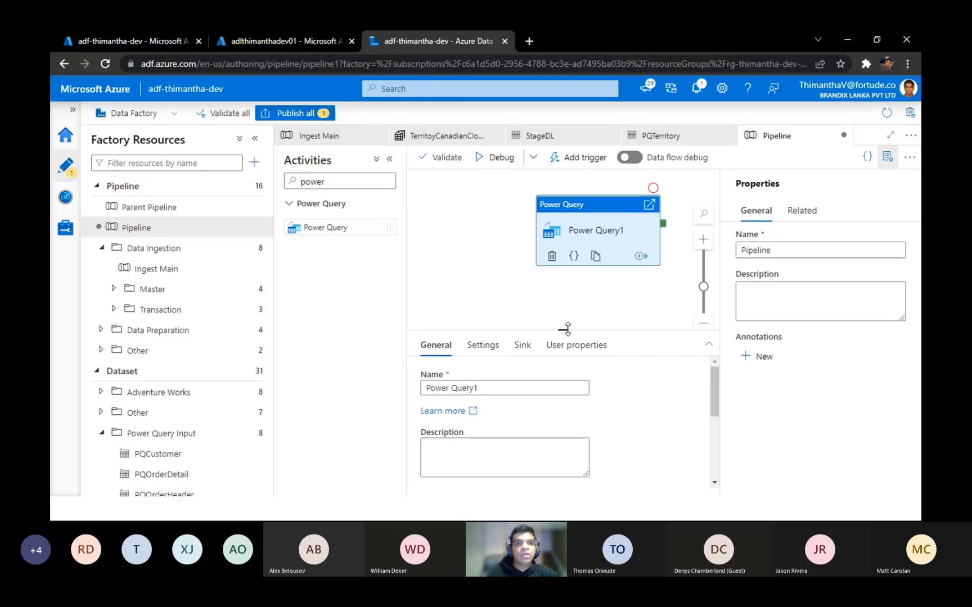
Step: Rename the new activity as Power Query, enlarging its configuration pane
{"action": "left_click_drag", "start_coordinate": [564, 329], "coordinate": [567, 196]}
{"action": "left_click", "coordinate": [498, 254]}
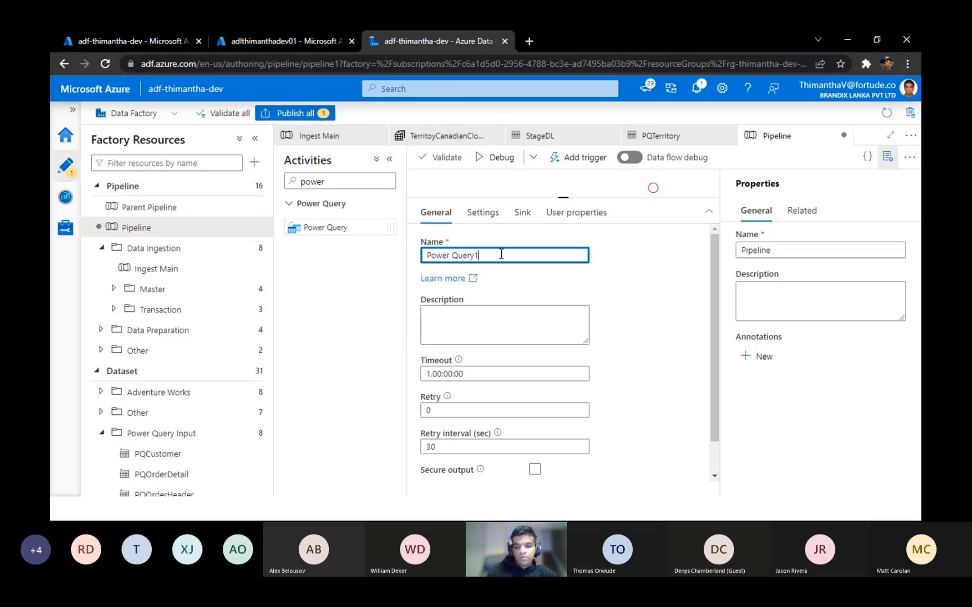
{"action": "key", "text": "BackSpace"}
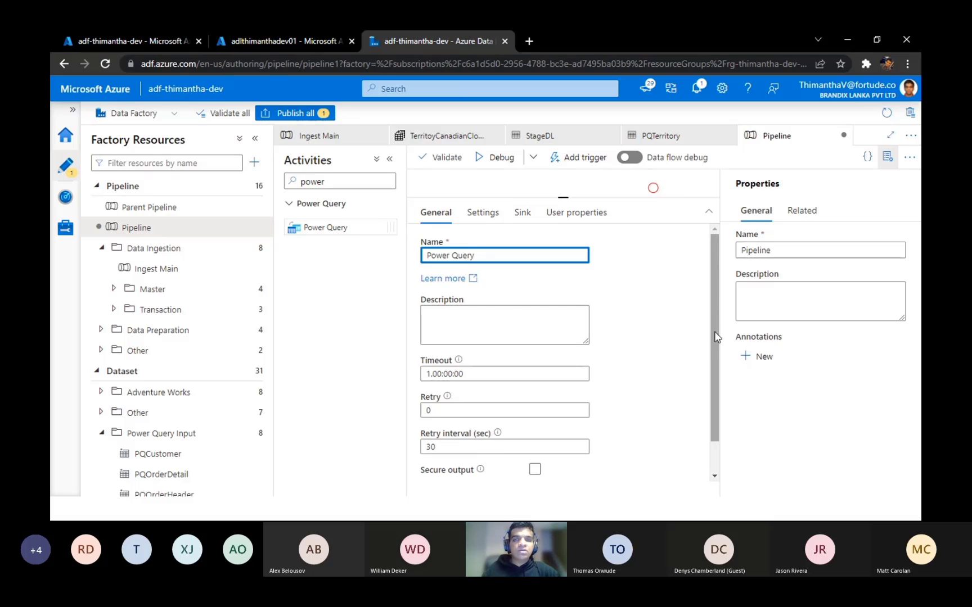
Step: Examine the Power Query activity's general options, including timeout, retry and secure input/output, and look briefly at its settings and the pipeline's parameters
{"action": "left_click_drag", "start_coordinate": [713, 338], "coordinate": [693, 319]}
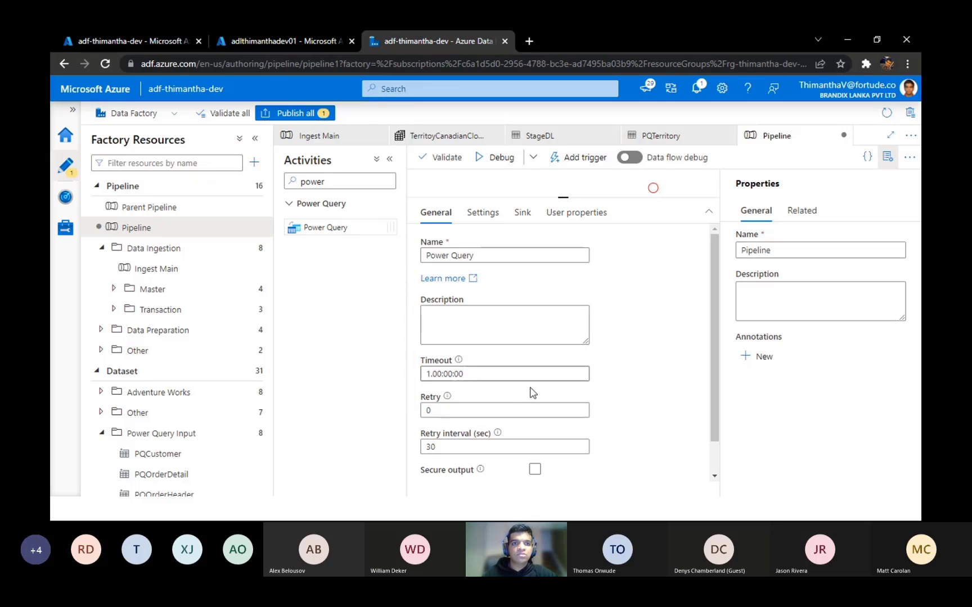
{"action": "left_click_drag", "start_coordinate": [713, 362], "coordinate": [709, 410]}
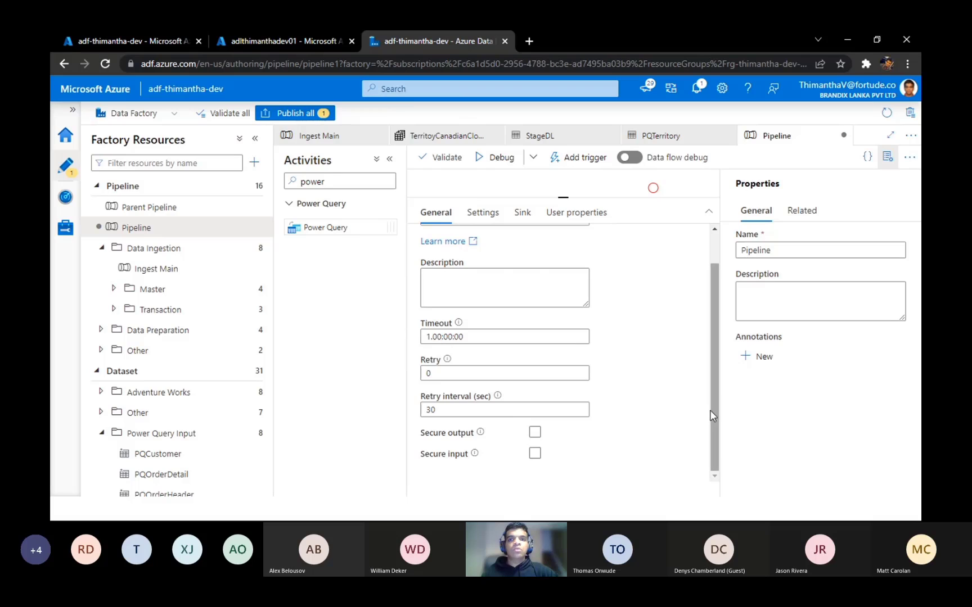
{"action": "scroll", "coordinate": [710, 410], "scroll_direction": "up", "scroll_amount": 2}
{"action": "scroll", "coordinate": [709, 410], "scroll_direction": "down", "scroll_amount": 2}
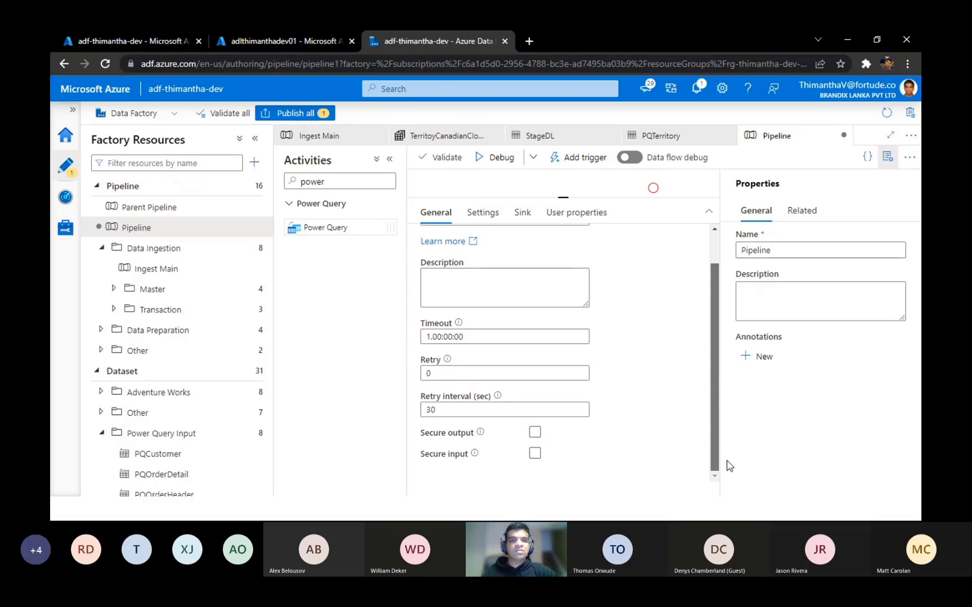
{"action": "scroll", "coordinate": [725, 394], "scroll_direction": "up", "scroll_amount": 2}
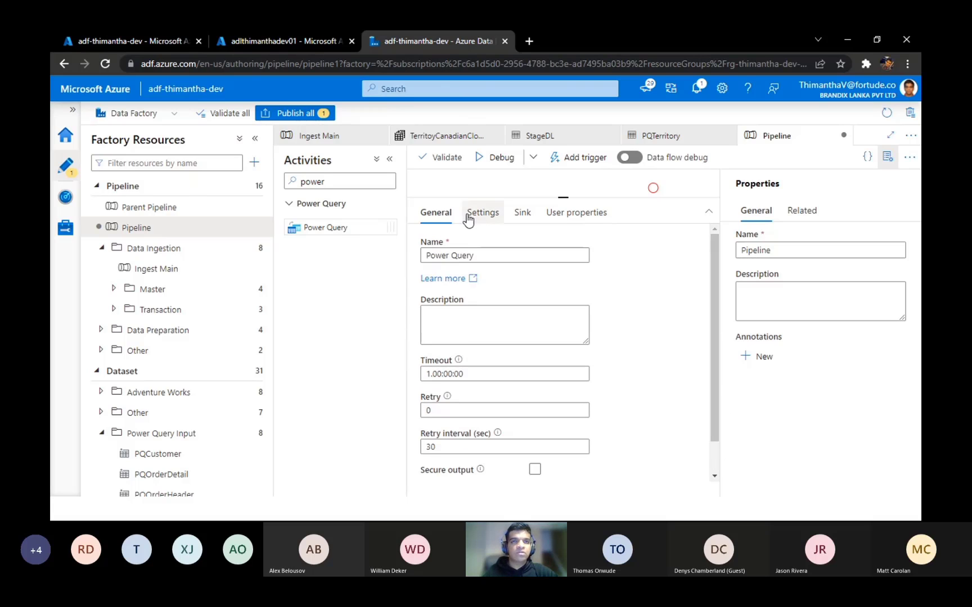
{"action": "left_click_drag", "start_coordinate": [562, 196], "coordinate": [558, 273]}
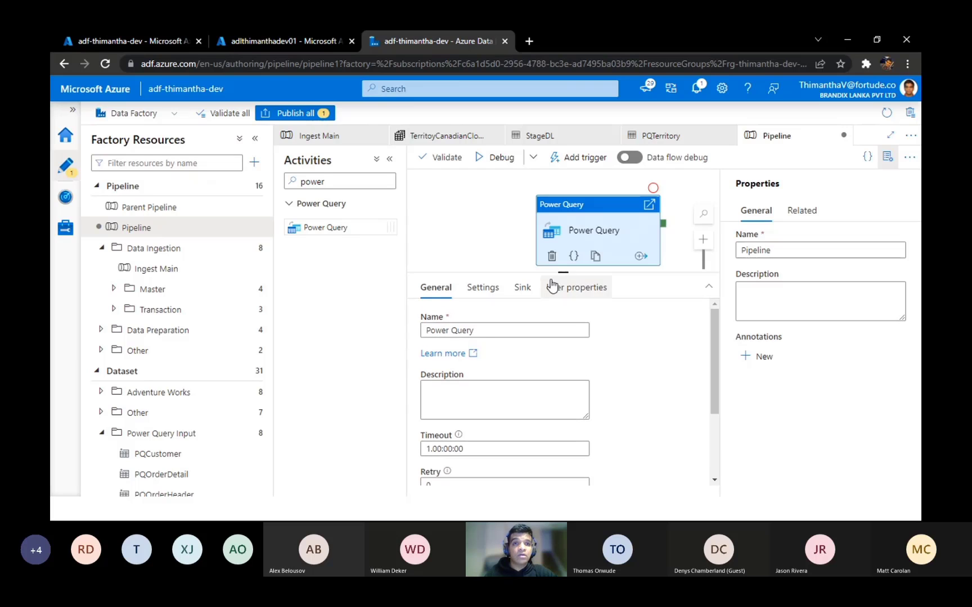
{"action": "left_click", "coordinate": [481, 295]}
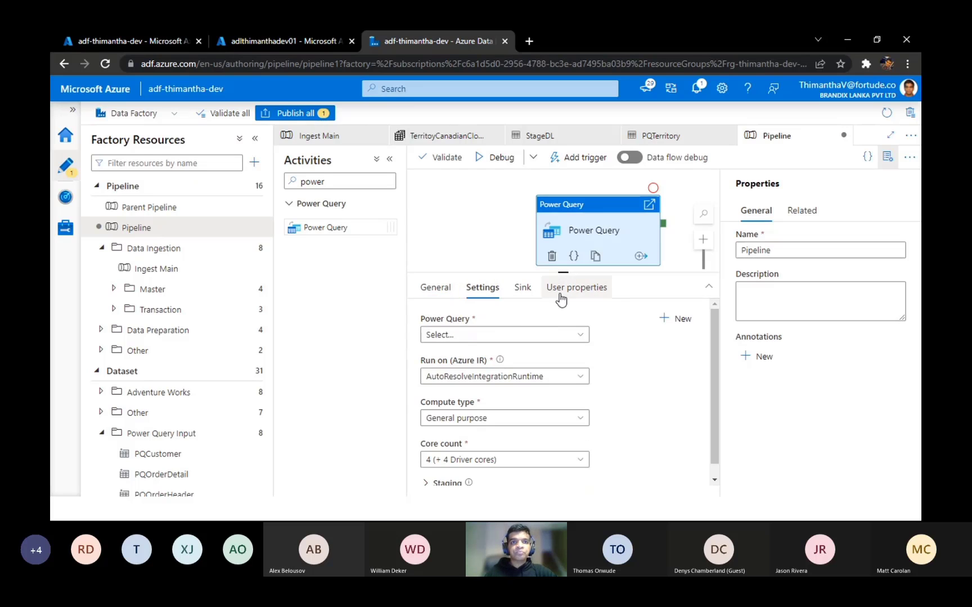
{"action": "left_click_drag", "start_coordinate": [570, 273], "coordinate": [545, 265]}
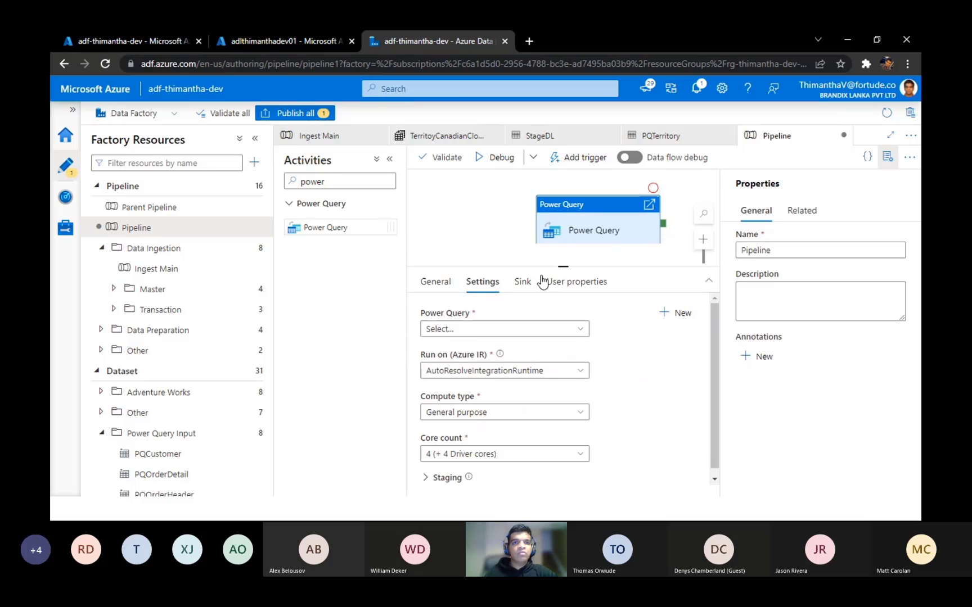
{"action": "left_click", "coordinate": [497, 220]}
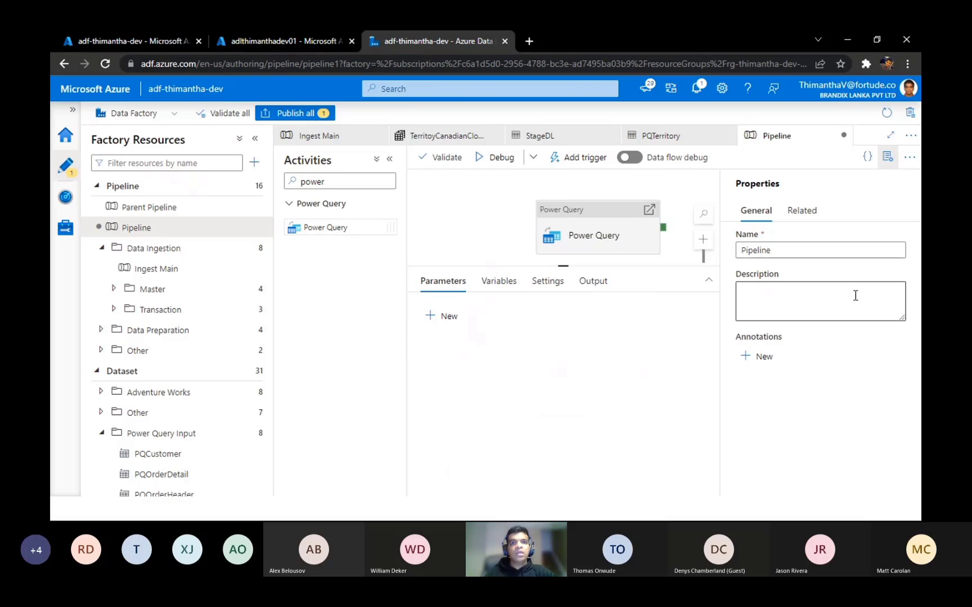
{"action": "left_click", "coordinate": [599, 213]}
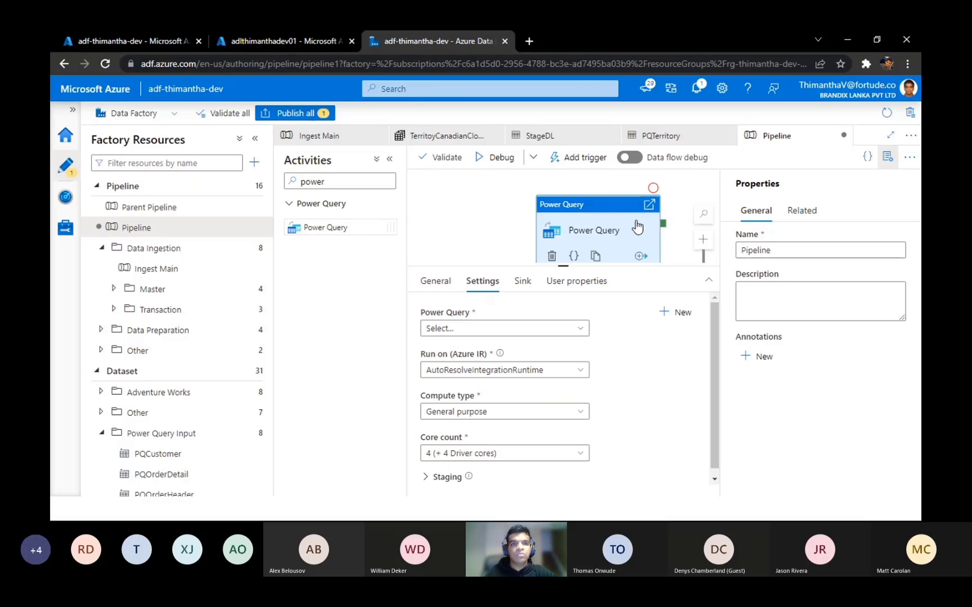
{"action": "left_click", "coordinate": [436, 281]}
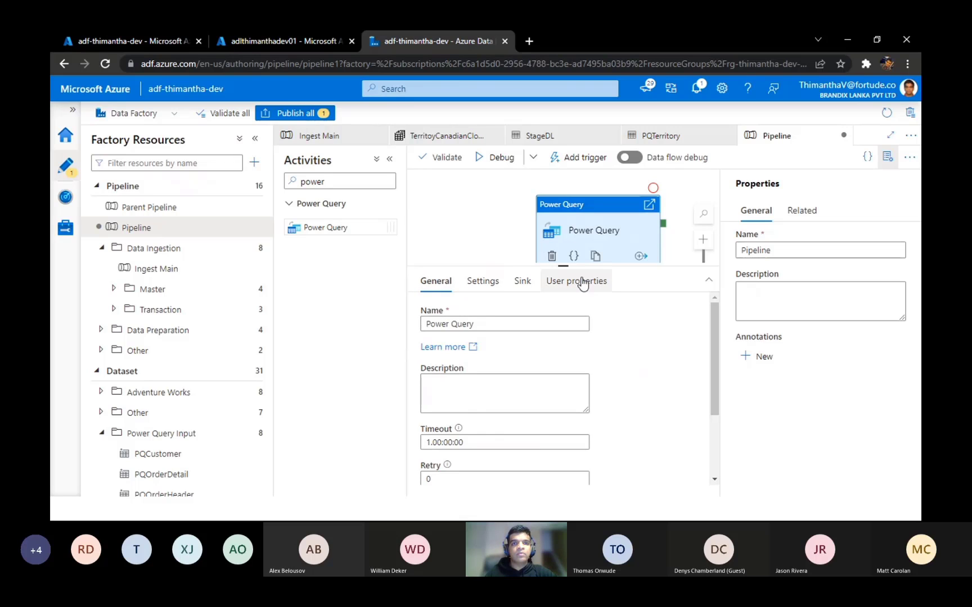
{"action": "left_click_drag", "start_coordinate": [562, 266], "coordinate": [565, 272]}
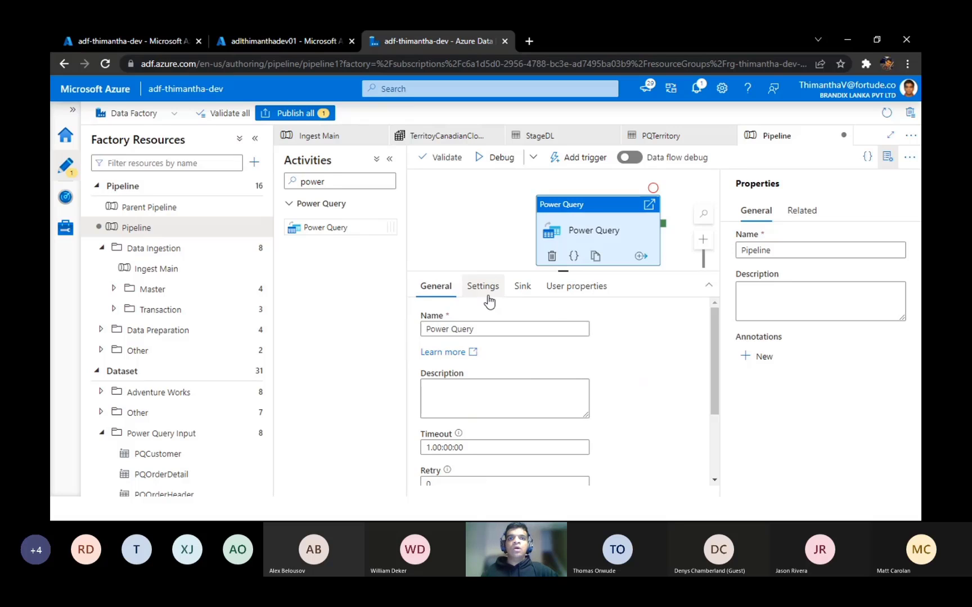
Step: Hide the pipeline's properties to widen the activity configuration, and look through the general options
{"action": "left_click", "coordinate": [887, 157]}
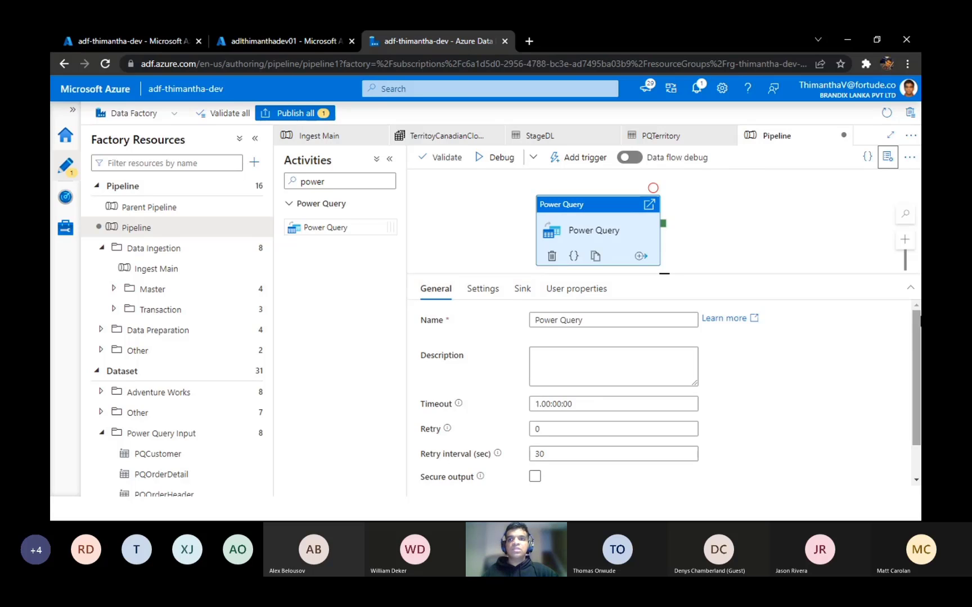
{"action": "scroll", "coordinate": [915, 344], "scroll_direction": "down", "scroll_amount": 2}
{"action": "scroll", "coordinate": [915, 344], "scroll_direction": "up", "scroll_amount": 2}
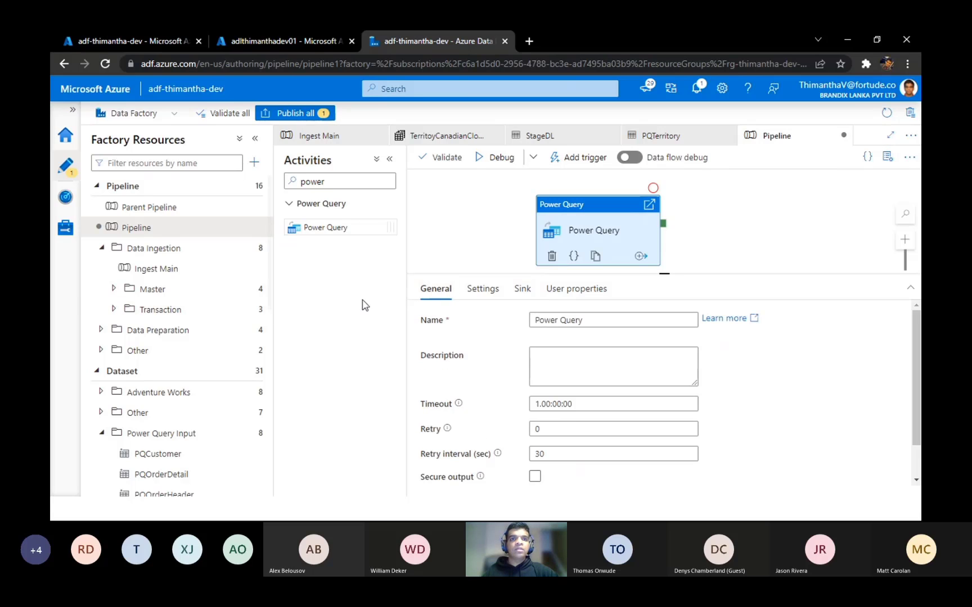
Step: Examine the power queries, compute types and core counts available in the Power Query activity's settings
{"action": "left_click", "coordinate": [482, 289]}
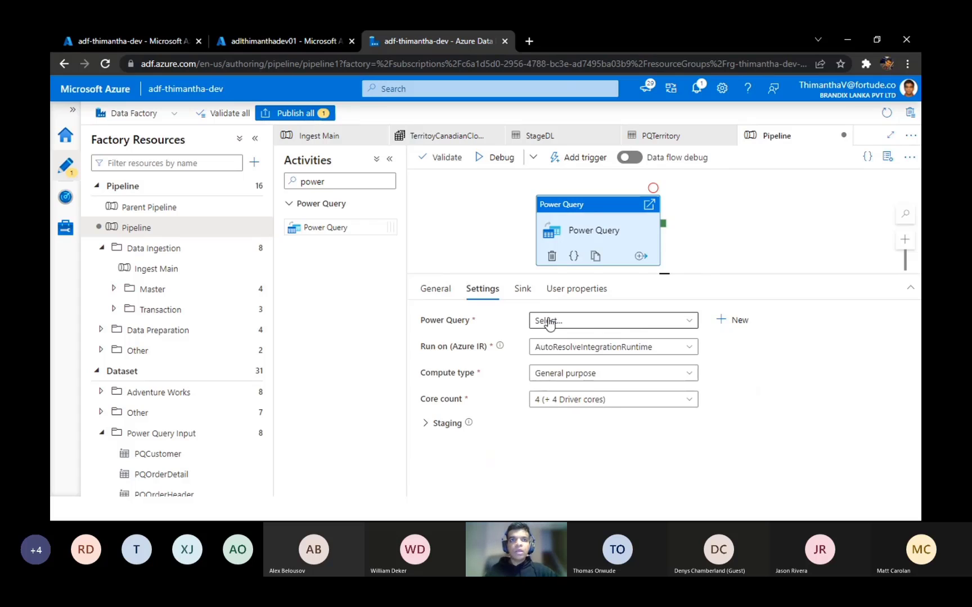
{"action": "left_click", "coordinate": [550, 321]}
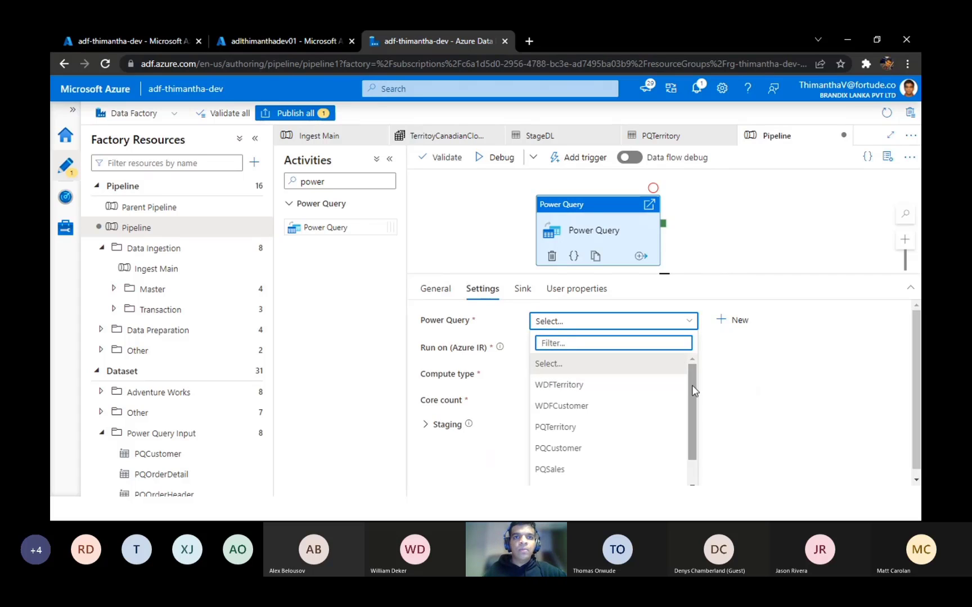
{"action": "left_click_drag", "start_coordinate": [693, 391], "coordinate": [694, 366]}
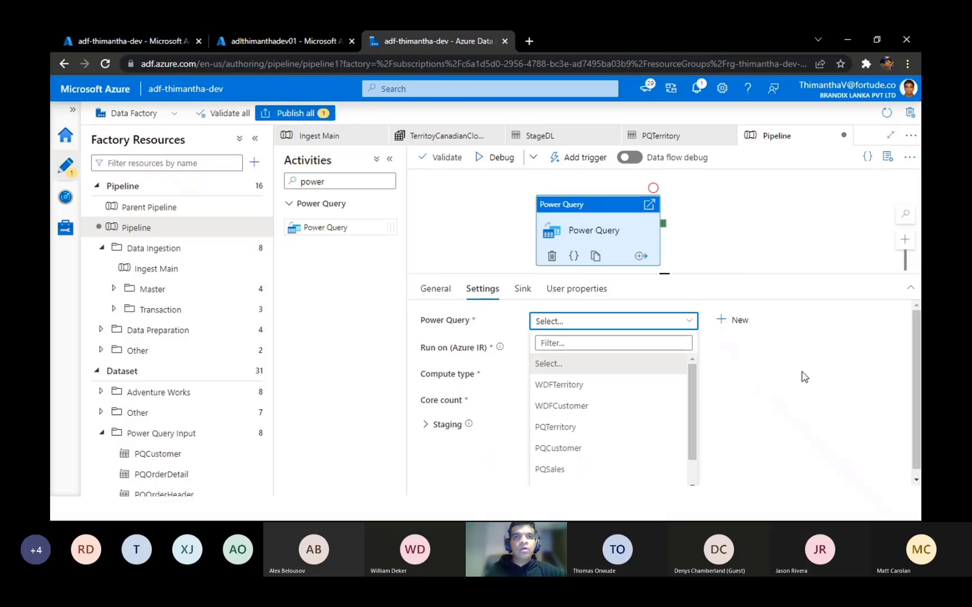
{"action": "left_click", "coordinate": [860, 406]}
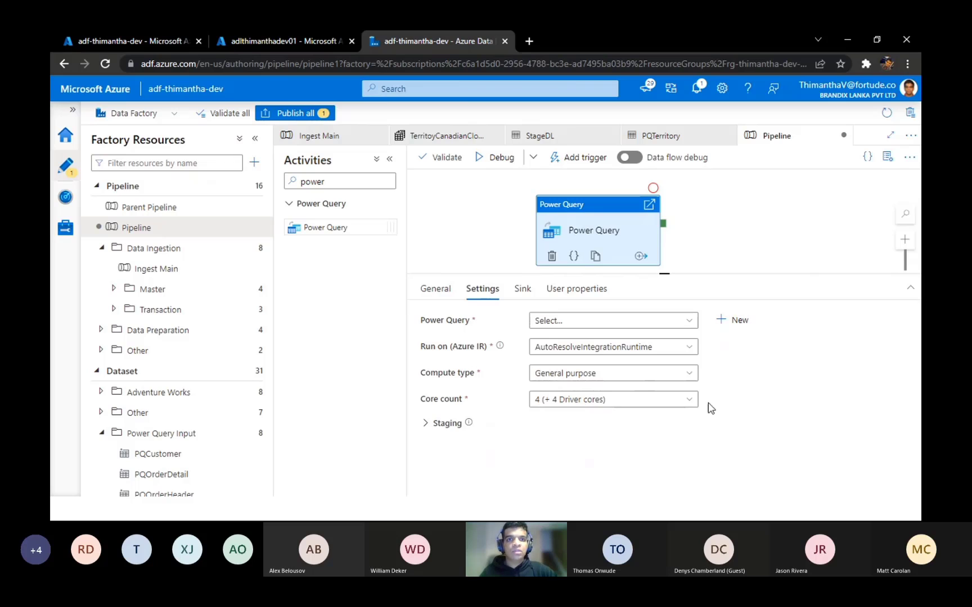
{"action": "left_click", "coordinate": [667, 378]}
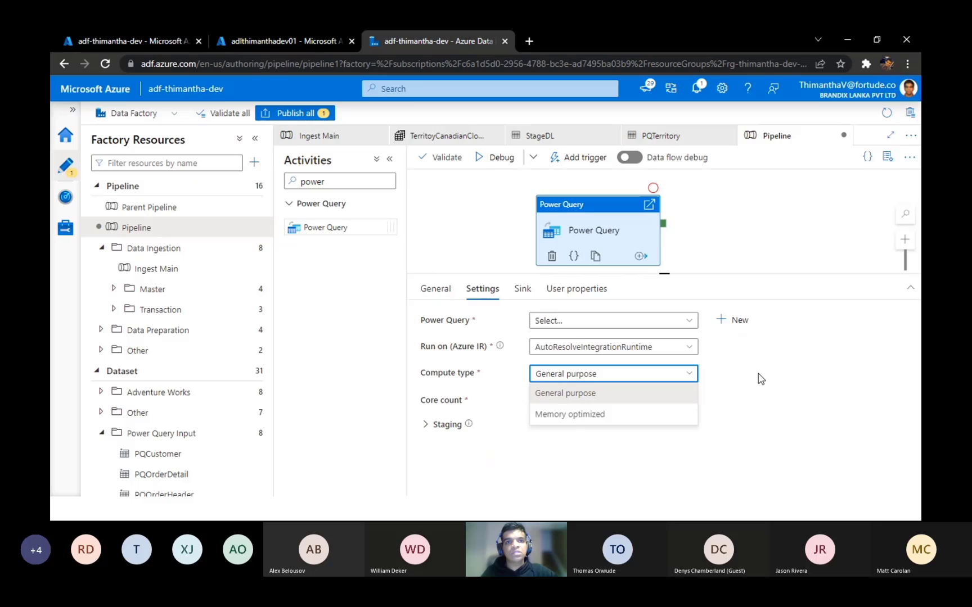
{"action": "left_click", "coordinate": [761, 379]}
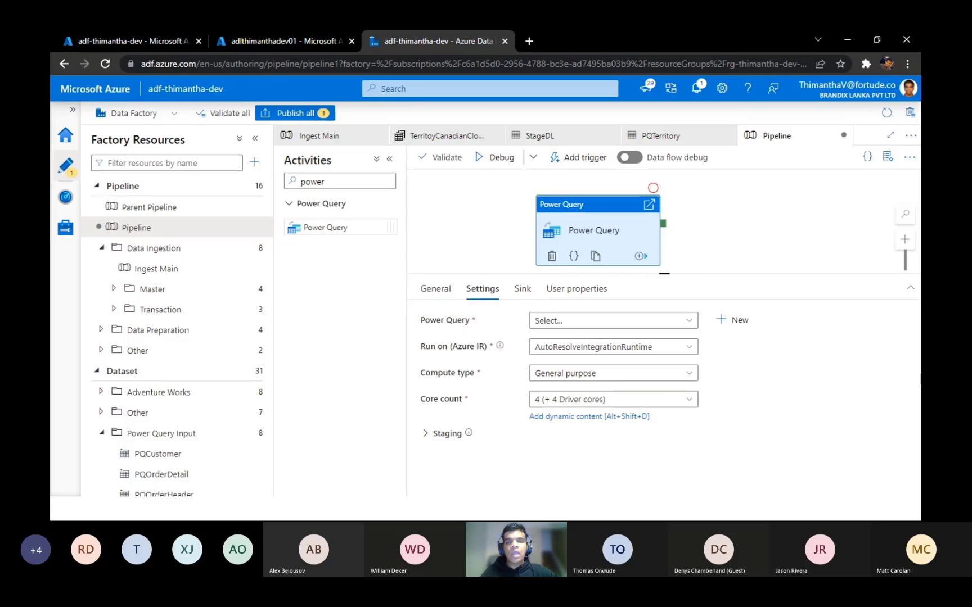
{"action": "left_click", "coordinate": [637, 409]}
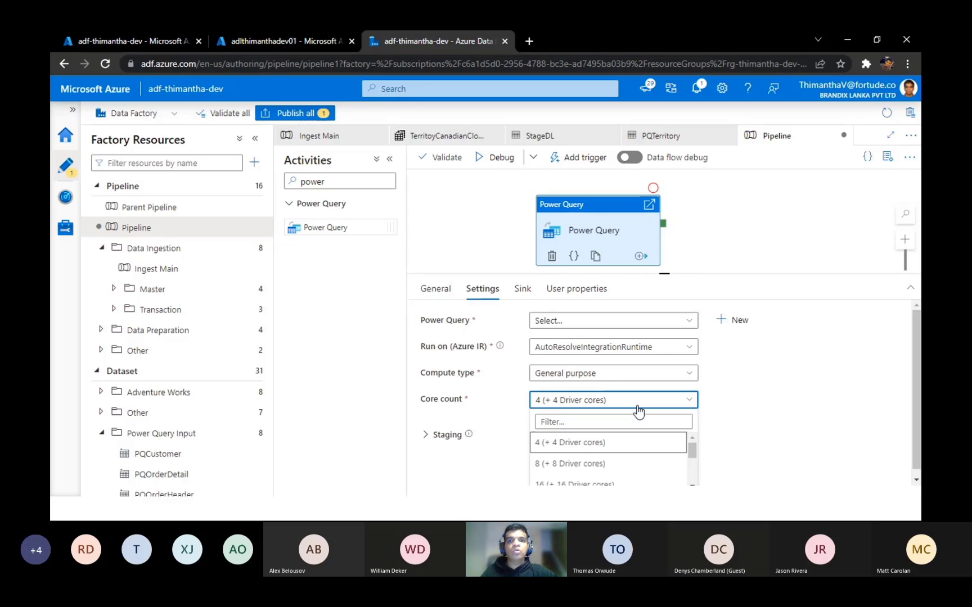
{"action": "scroll", "coordinate": [693, 473], "scroll_direction": "down", "scroll_amount": 3}
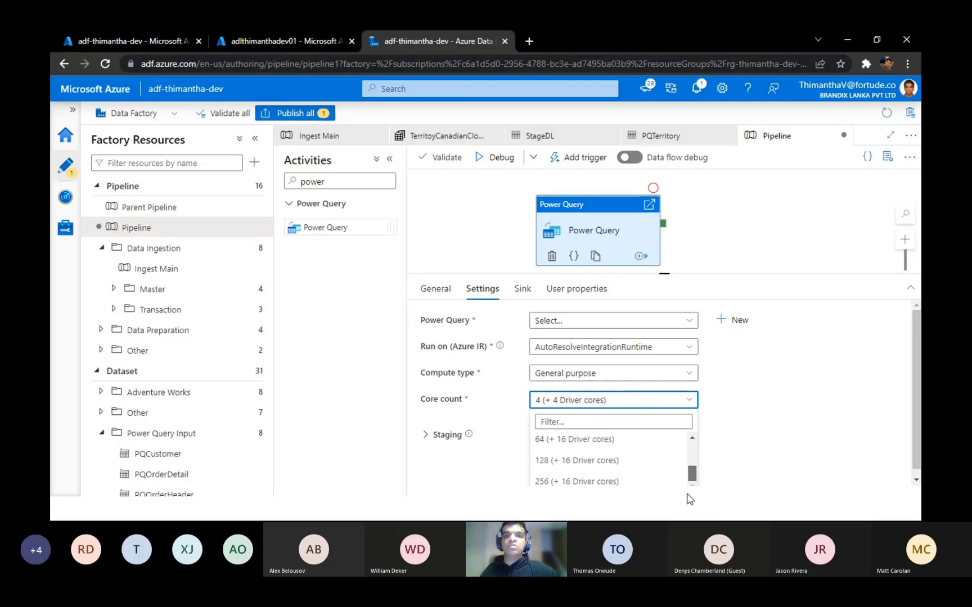
{"action": "scroll", "coordinate": [690, 461], "scroll_direction": "up", "scroll_amount": 3}
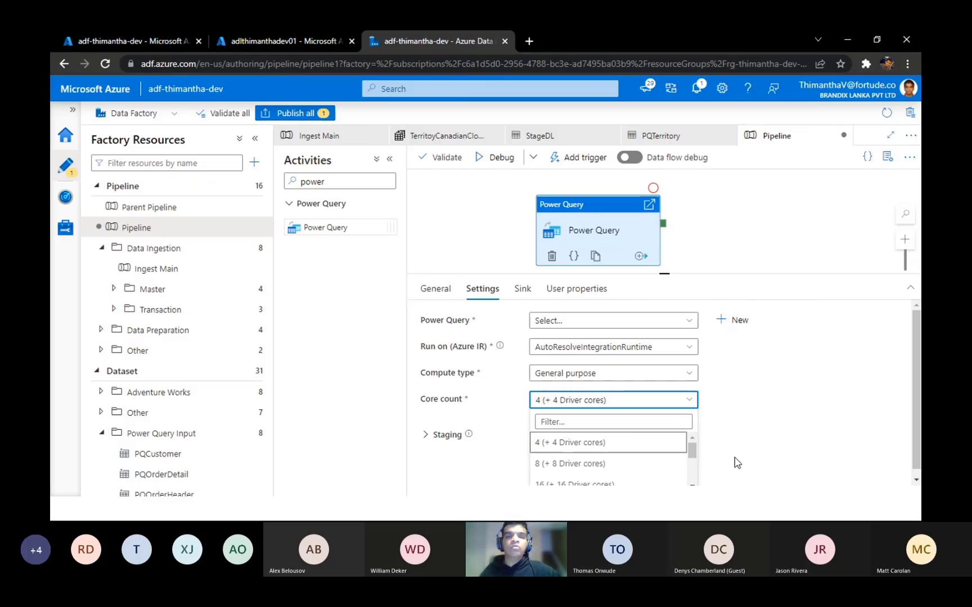
{"action": "left_click", "coordinate": [481, 444]}
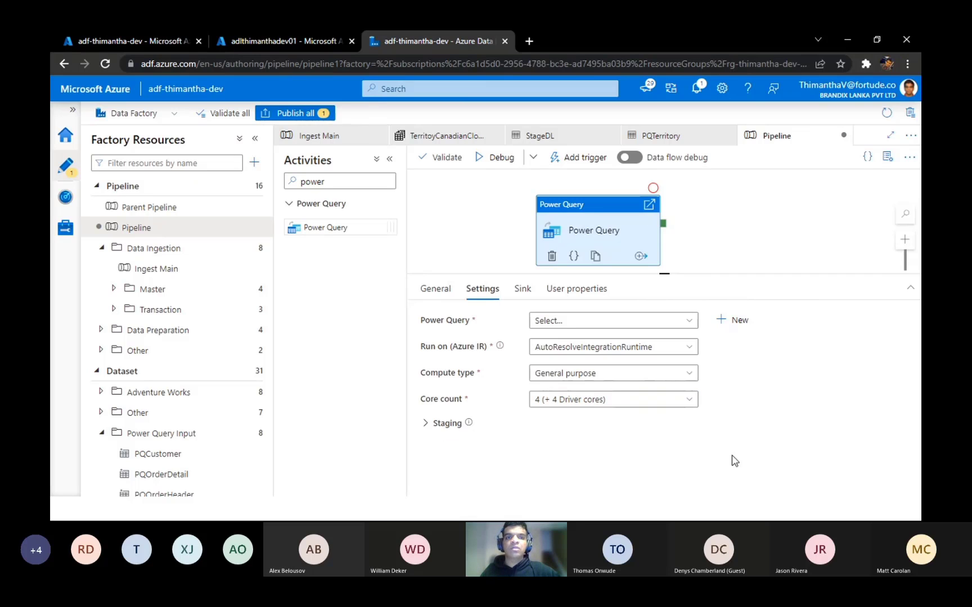
Step: Review the Power Query activity's staging options for linked service and storage folder, and collapse them
{"action": "left_click", "coordinate": [453, 423]}
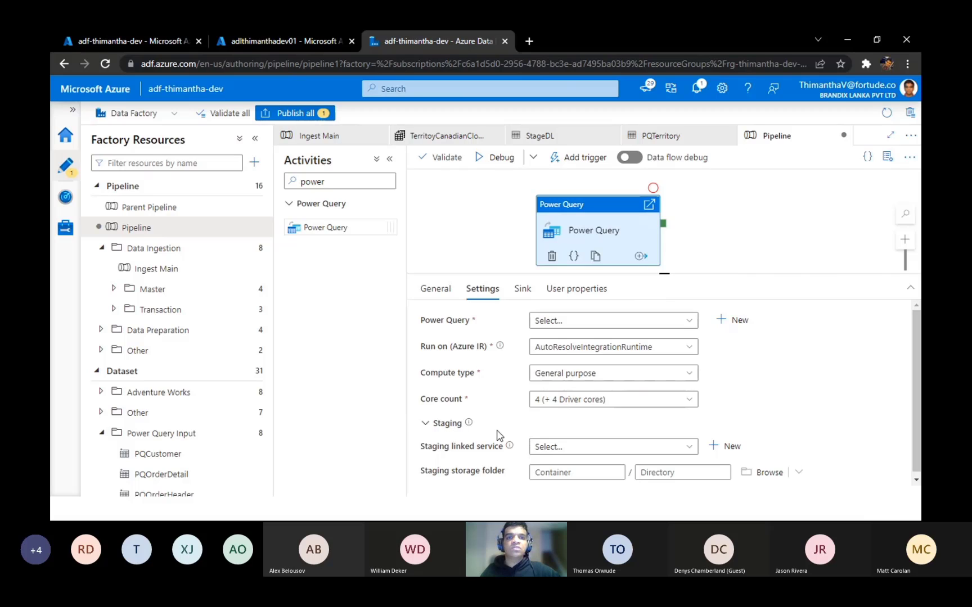
{"action": "left_click_drag", "start_coordinate": [670, 273], "coordinate": [668, 172]}
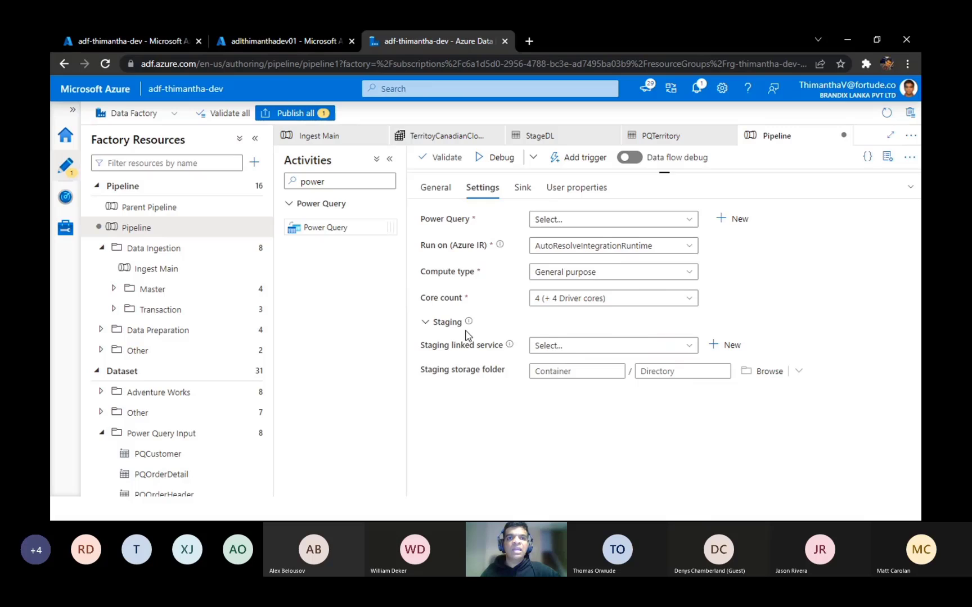
{"action": "left_click", "coordinate": [425, 322]}
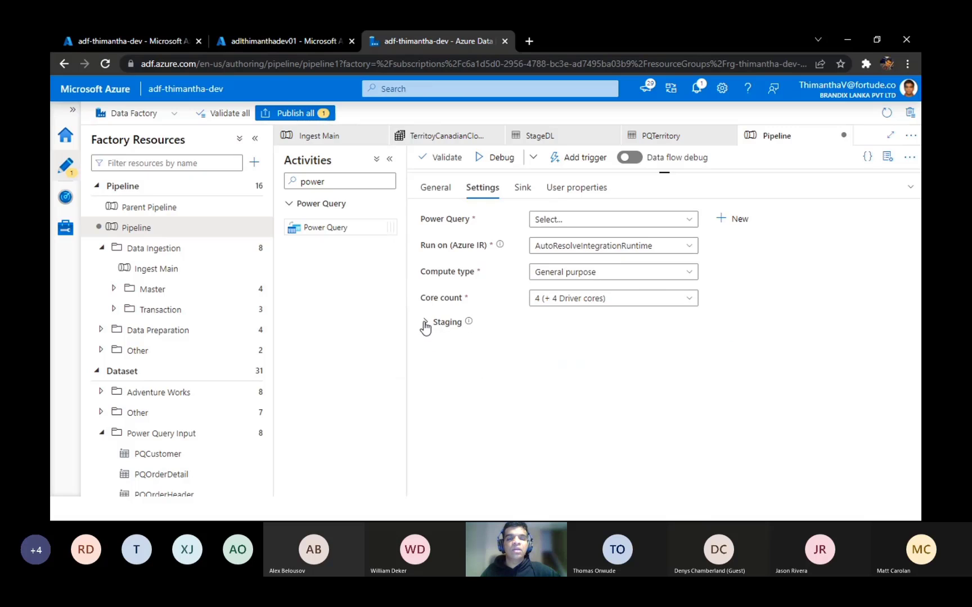
{"action": "left_click", "coordinate": [426, 324]}
{"action": "mouse_move", "coordinate": [469, 323]}
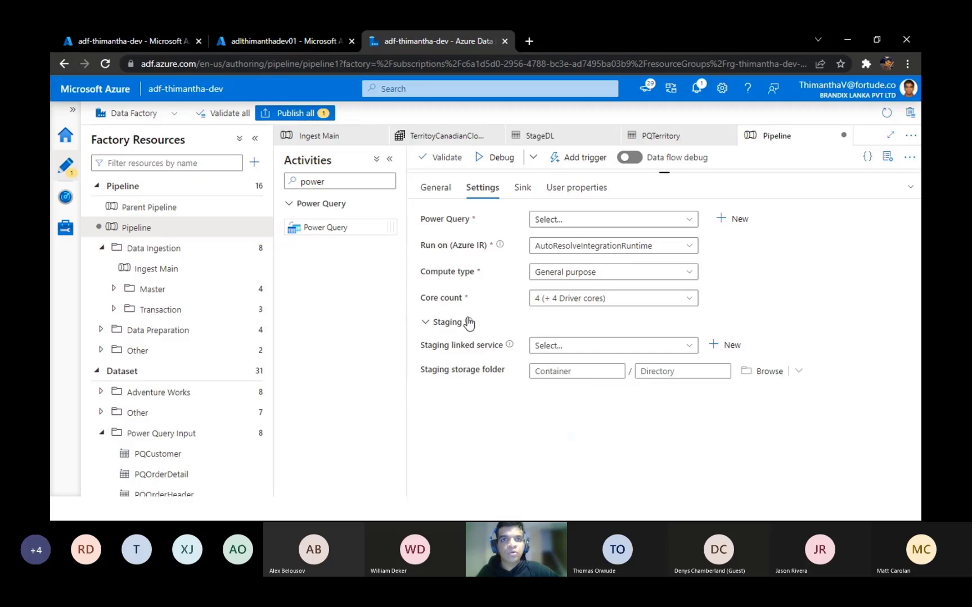
{"action": "left_click", "coordinate": [427, 323]}
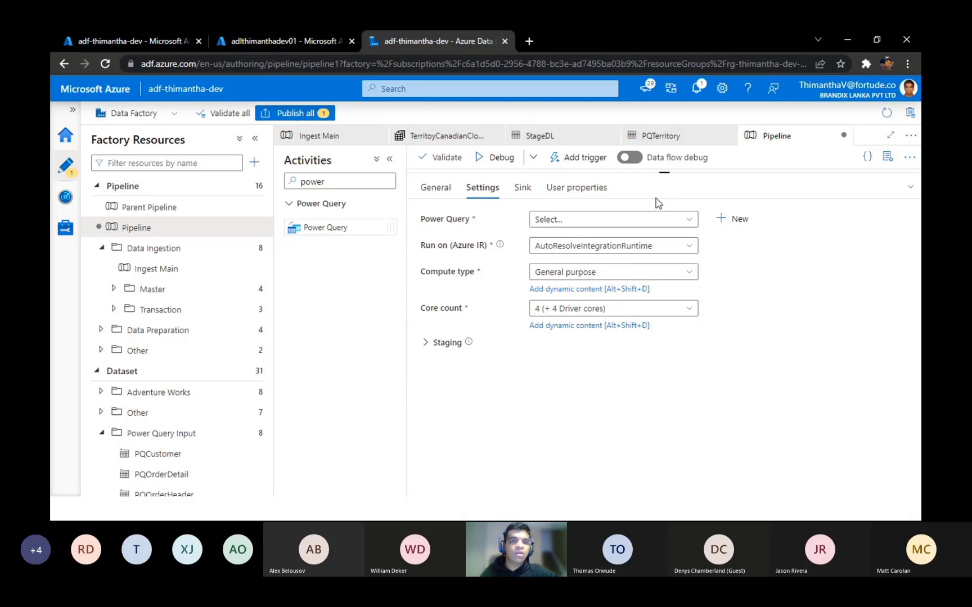
Step: Select TerritoyCanadianCloudSummit as the power query that the Power Query activity runs
{"action": "left_click_drag", "start_coordinate": [664, 176], "coordinate": [664, 218]}
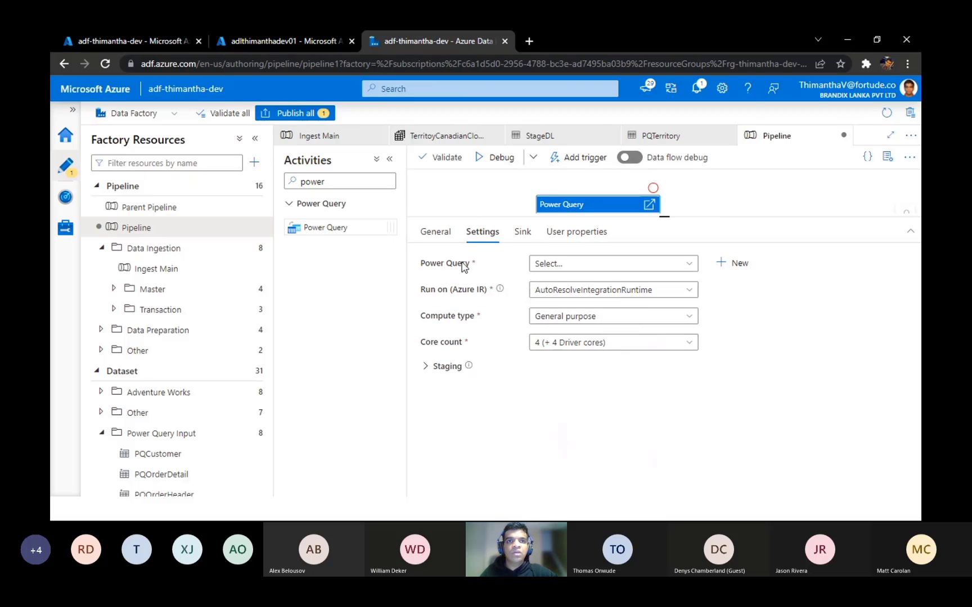
{"action": "left_click", "coordinate": [571, 264]}
{"action": "left_click", "coordinate": [782, 344]}
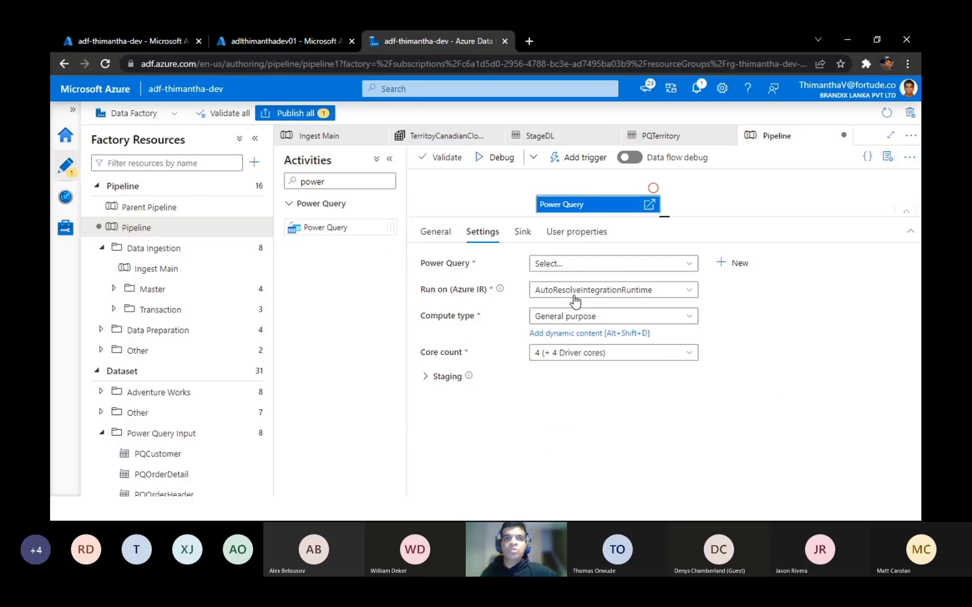
{"action": "left_click", "coordinate": [612, 264]}
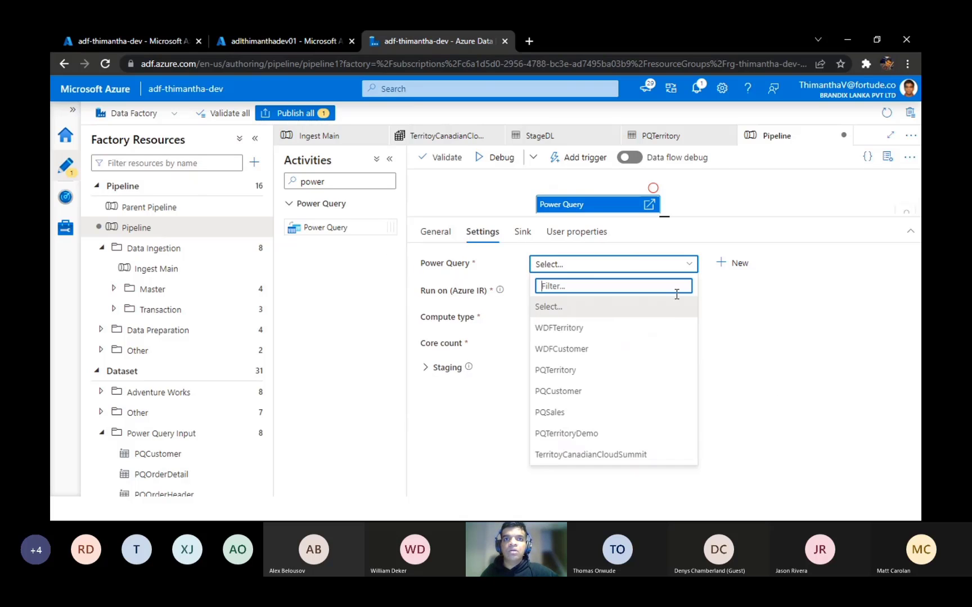
{"action": "left_click", "coordinate": [634, 460]}
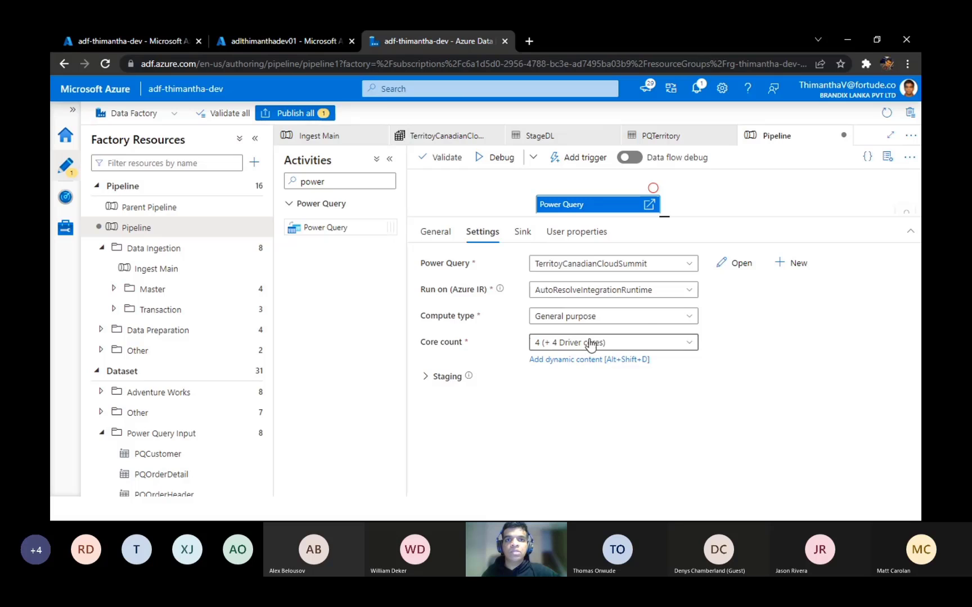
Step: Assign the StageDL dataset as the sink for UserQuery in the Power Query activity
{"action": "left_click", "coordinate": [523, 233]}
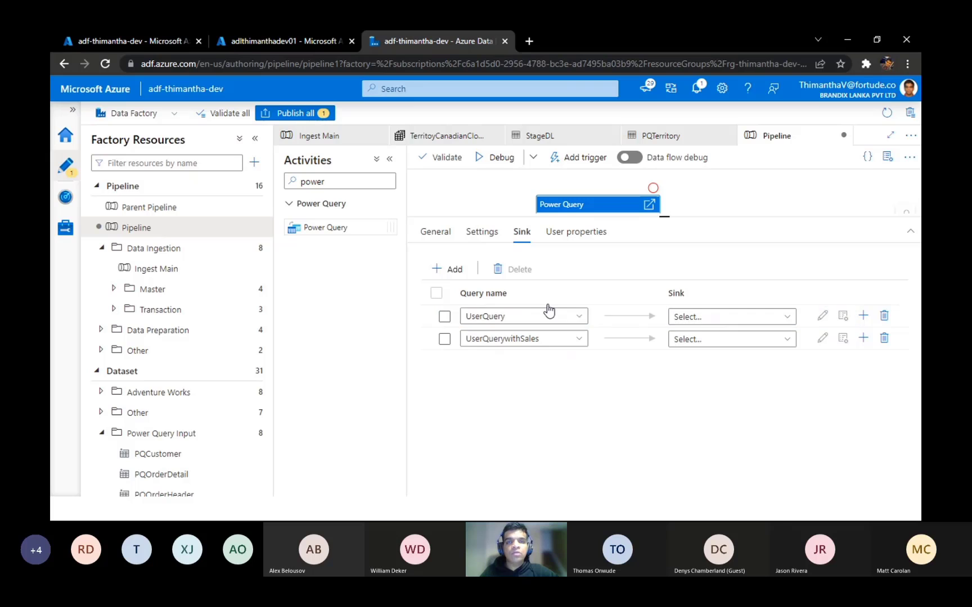
{"action": "left_click", "coordinate": [721, 321]}
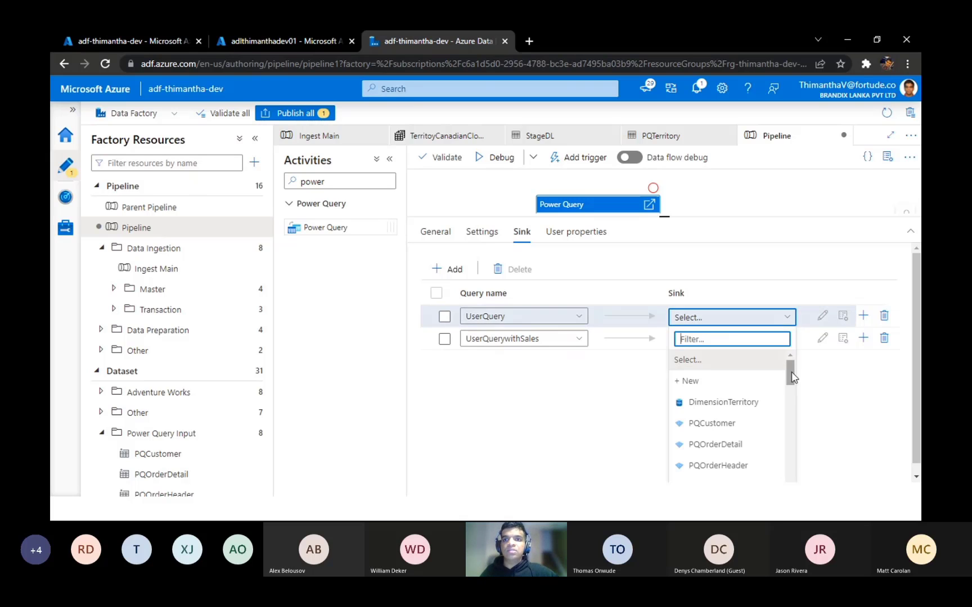
{"action": "left_click_drag", "start_coordinate": [790, 371], "coordinate": [785, 459]}
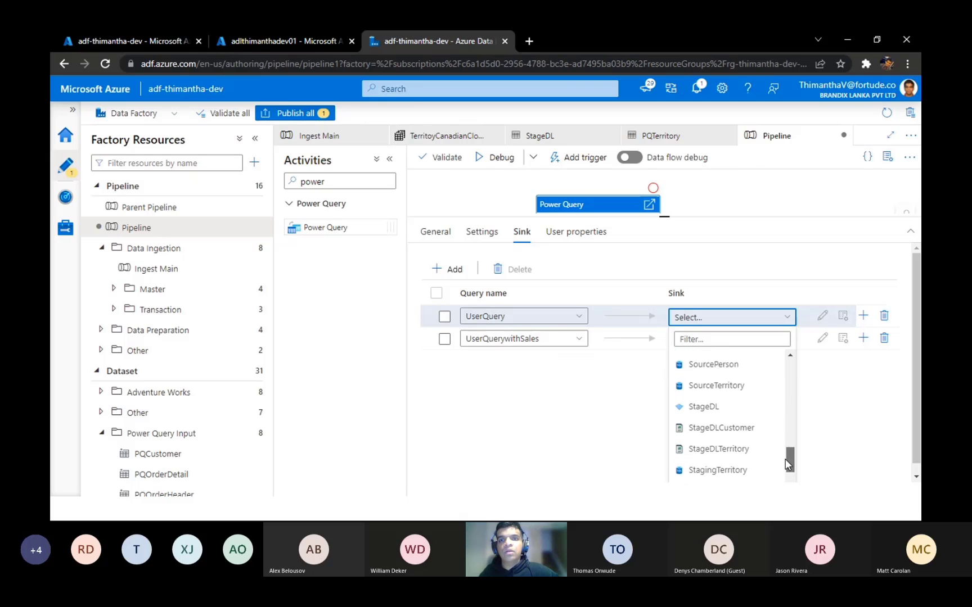
{"action": "left_click", "coordinate": [704, 411]}
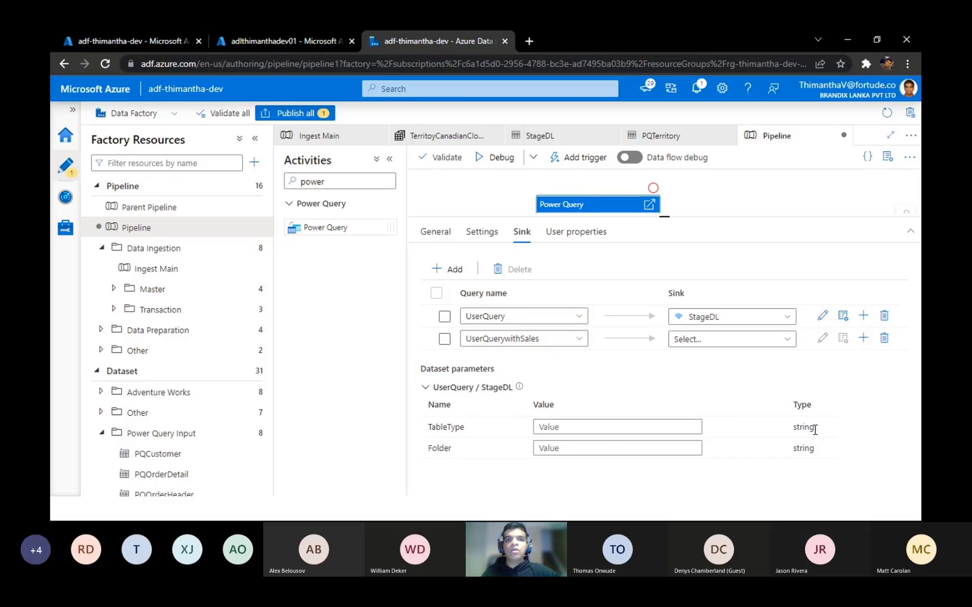
Step: Set the UserQuery sink's dataset parameters to TableType Master and Folder TerritorywithoutSales
{"action": "left_click", "coordinate": [600, 427]}
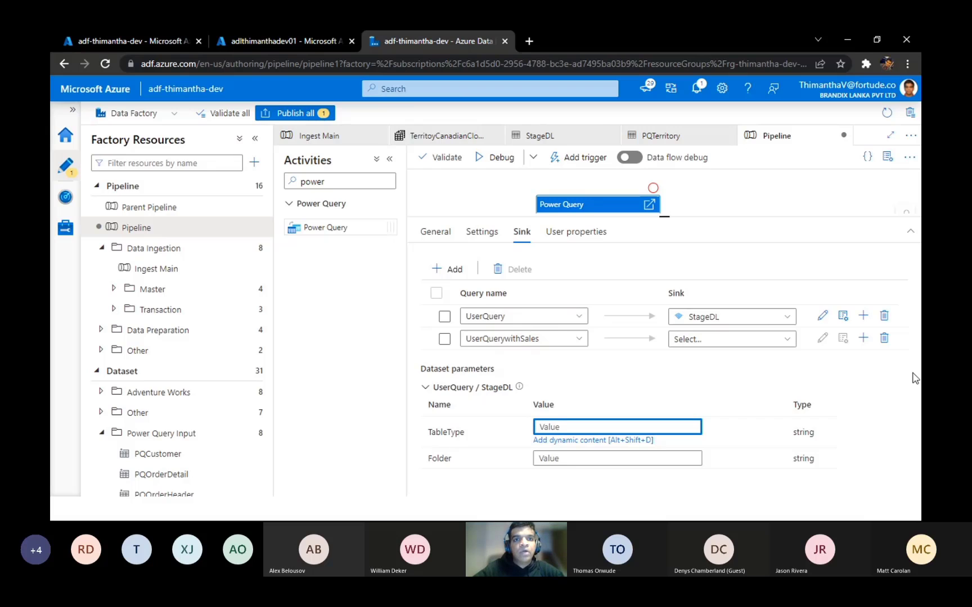
{"action": "type", "text": "Master"}
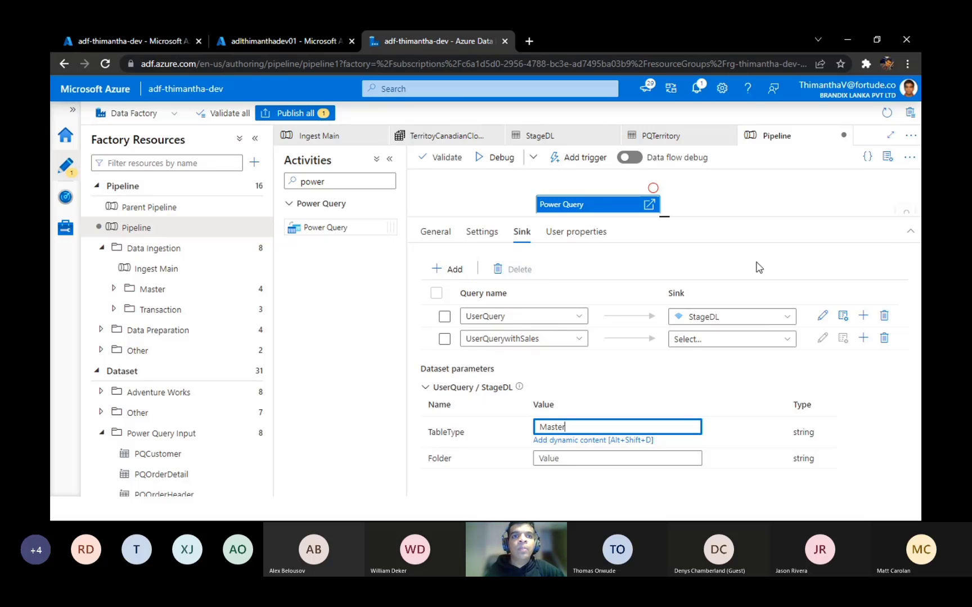
{"action": "left_click", "coordinate": [574, 458]}
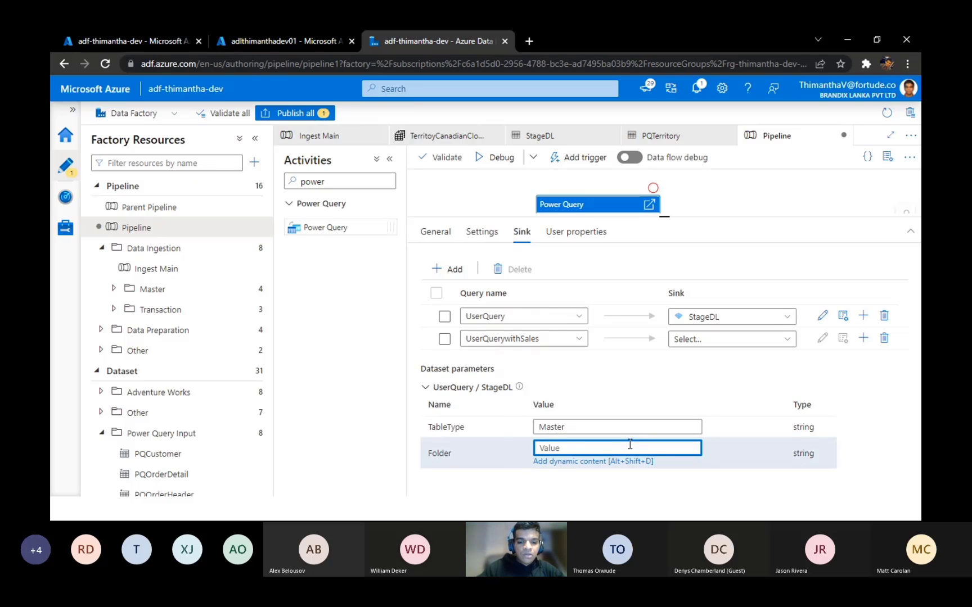
{"action": "type", "text": "Territory"}
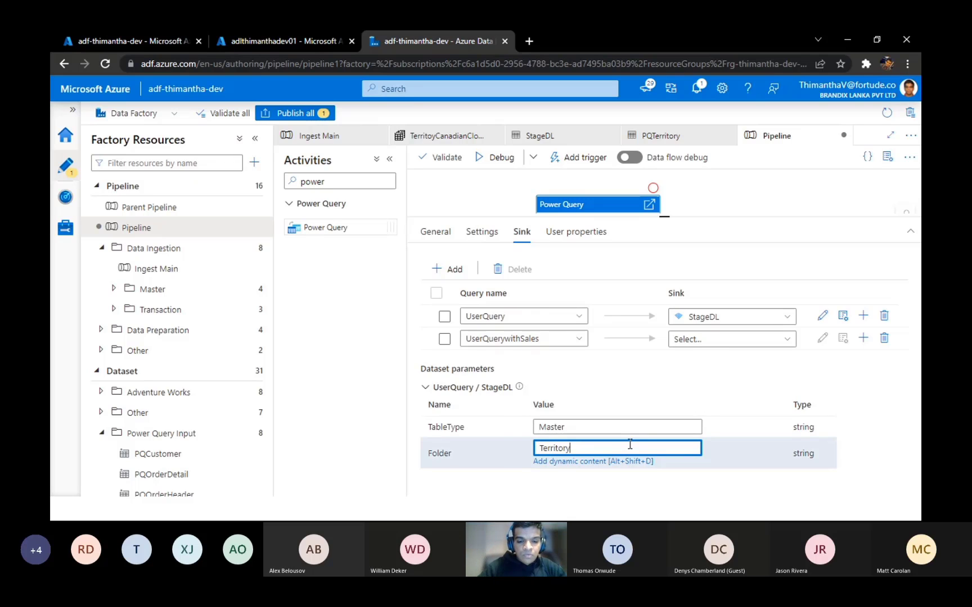
{"action": "type", "text": "withoutSales"}
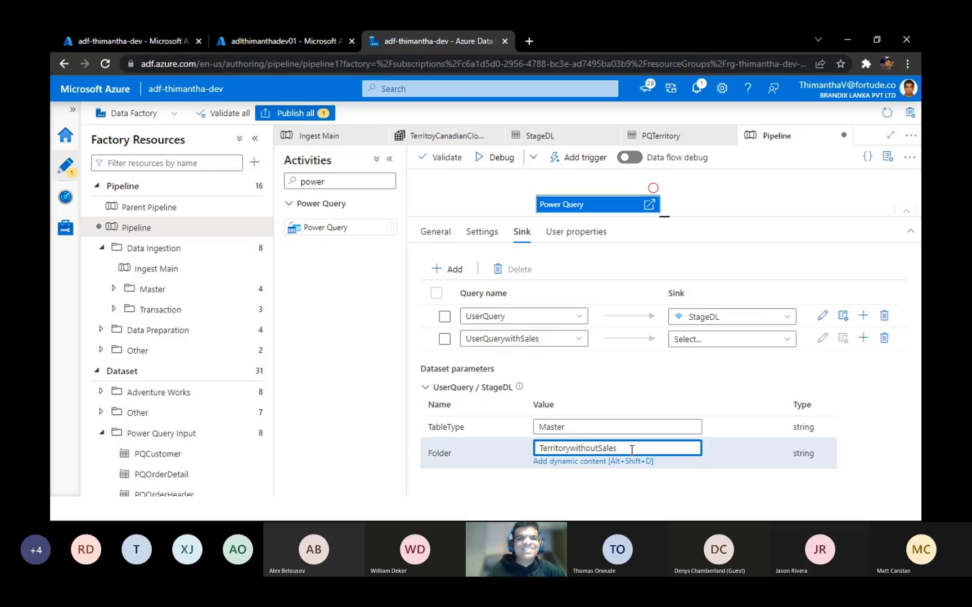
{"action": "left_click_drag", "start_coordinate": [631, 449], "coordinate": [506, 458]}
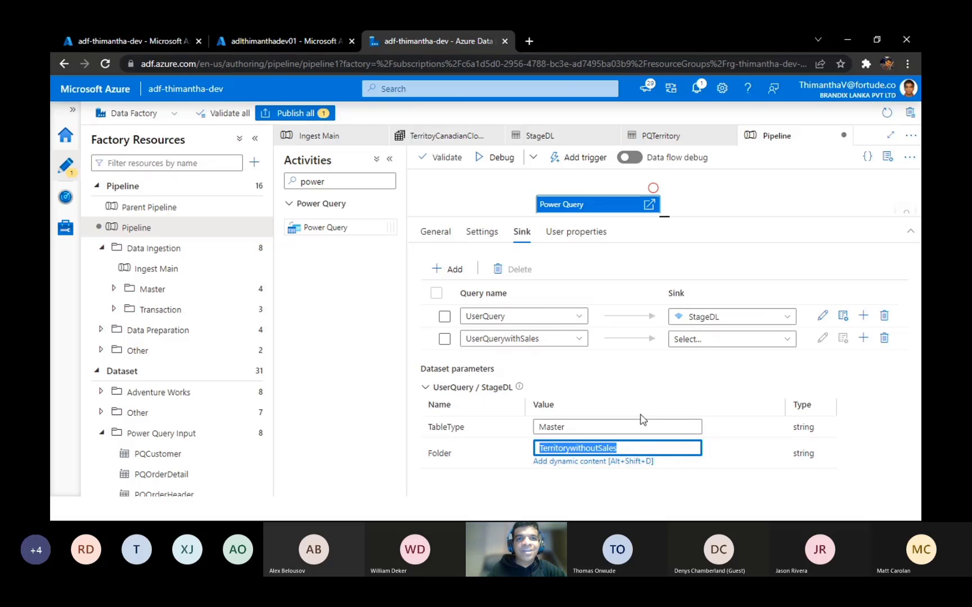
Step: Assign the StageDL dataset as the sink for UserQuerywithSales
{"action": "left_click", "coordinate": [698, 339]}
{"action": "left_click_drag", "start_coordinate": [790, 394], "coordinate": [798, 469]}
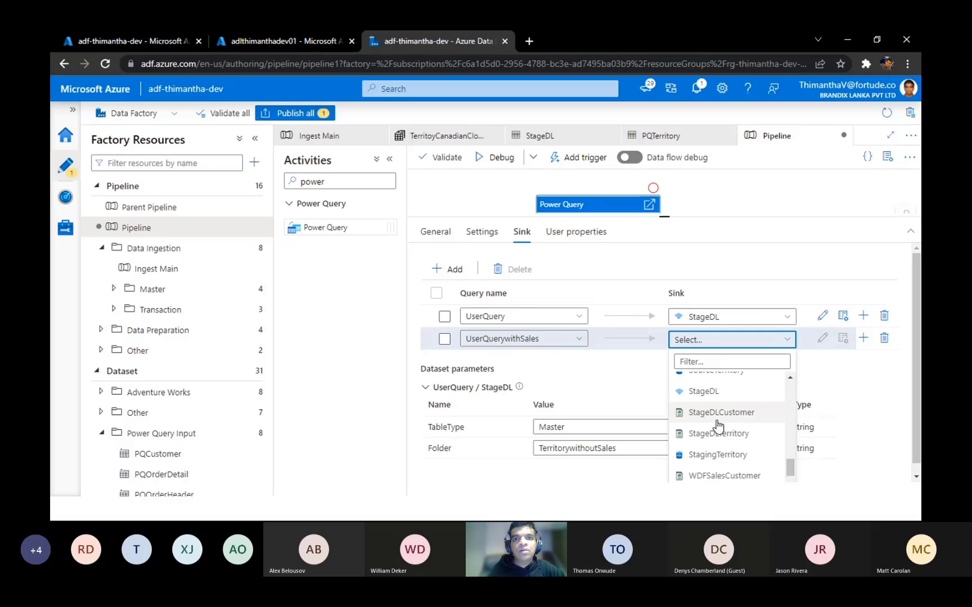
{"action": "left_click", "coordinate": [704, 391]}
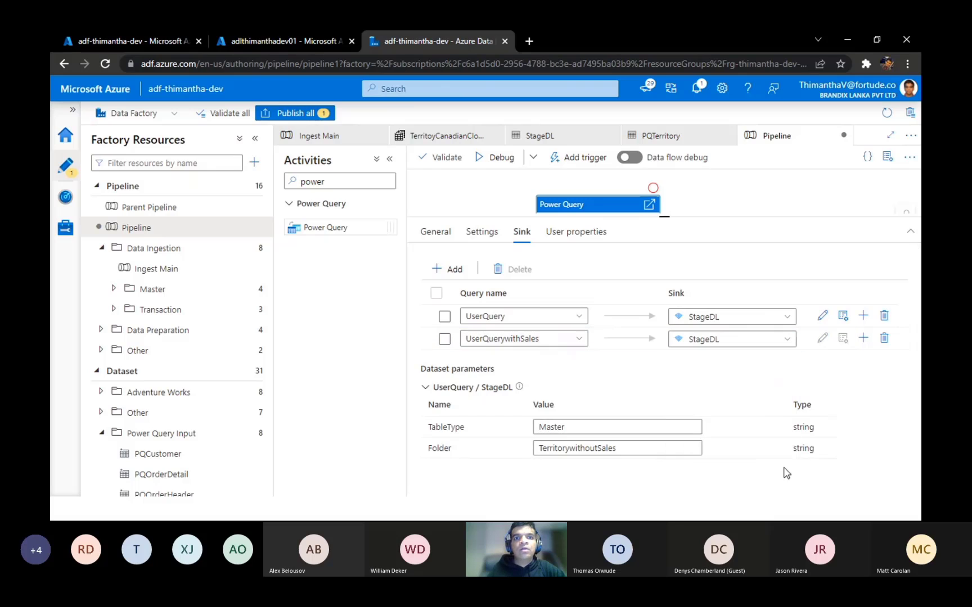
Step: Change the Folder parameter of the UserQuery sink to TerritorywithSales
{"action": "left_click", "coordinate": [656, 448]}
{"action": "left_click_drag", "start_coordinate": [627, 449], "coordinate": [574, 448]}
{"action": "left_click", "coordinate": [602, 447]}
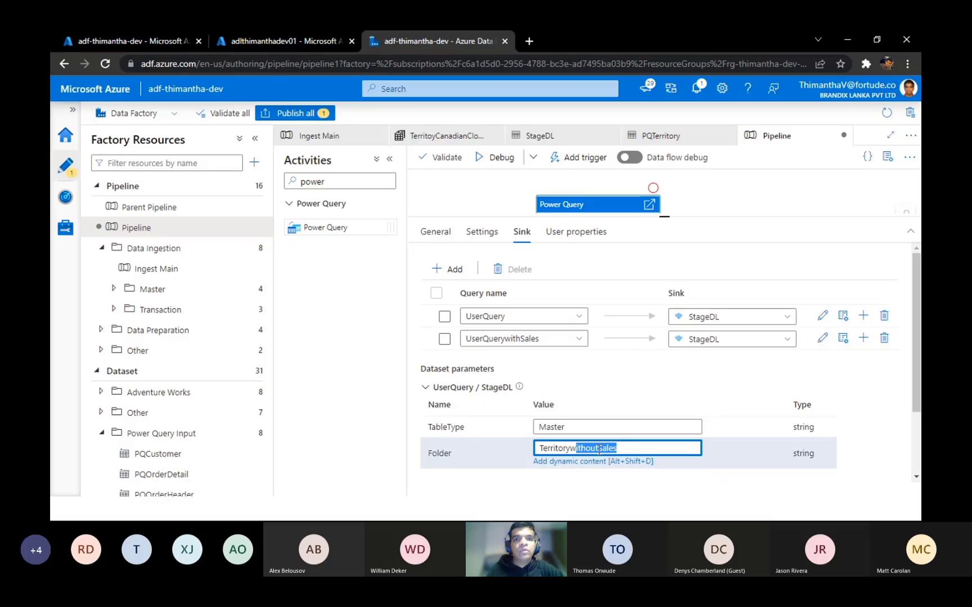
{"action": "left_click", "coordinate": [600, 448]}
{"action": "key", "text": "BackSpace"}
{"action": "key", "text": "BackSpace"}
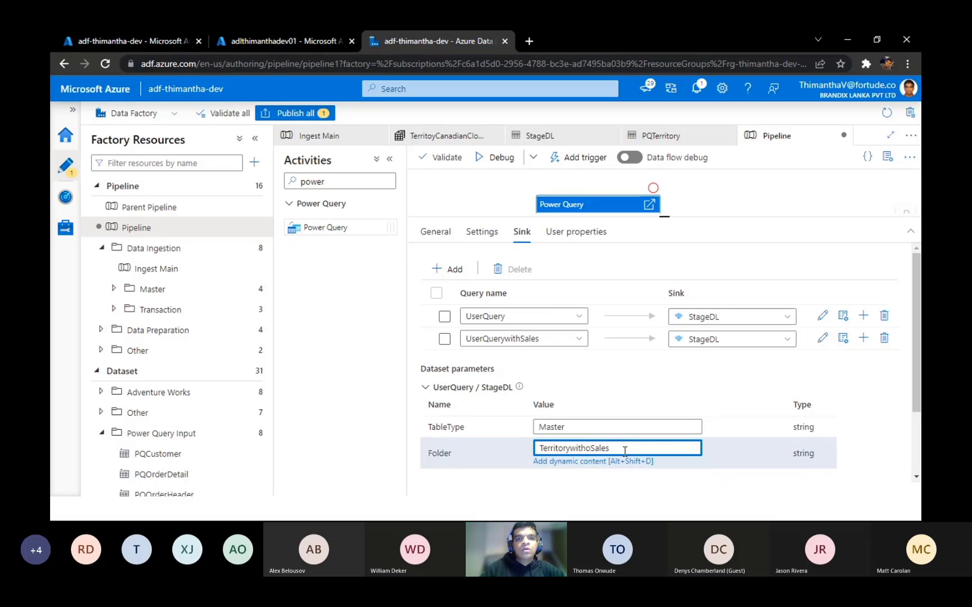
{"action": "key", "text": "BackSpace"}
{"action": "left_click", "coordinate": [712, 368]}
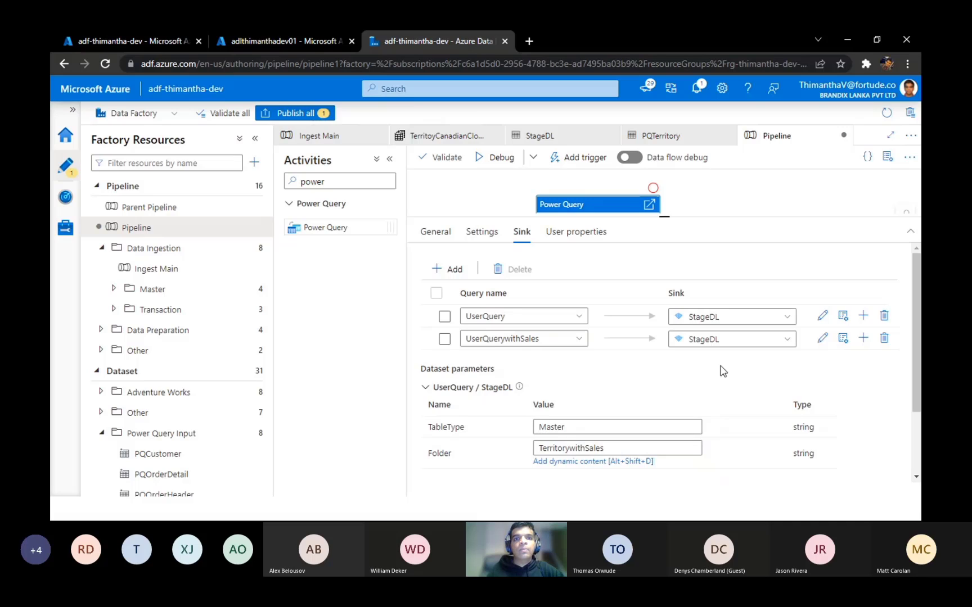
{"action": "left_click", "coordinate": [723, 371]}
Step: Check the query names and sink datasets available for the UserQuery mapping, leaving the selection as it is
{"action": "left_click", "coordinate": [471, 317]}
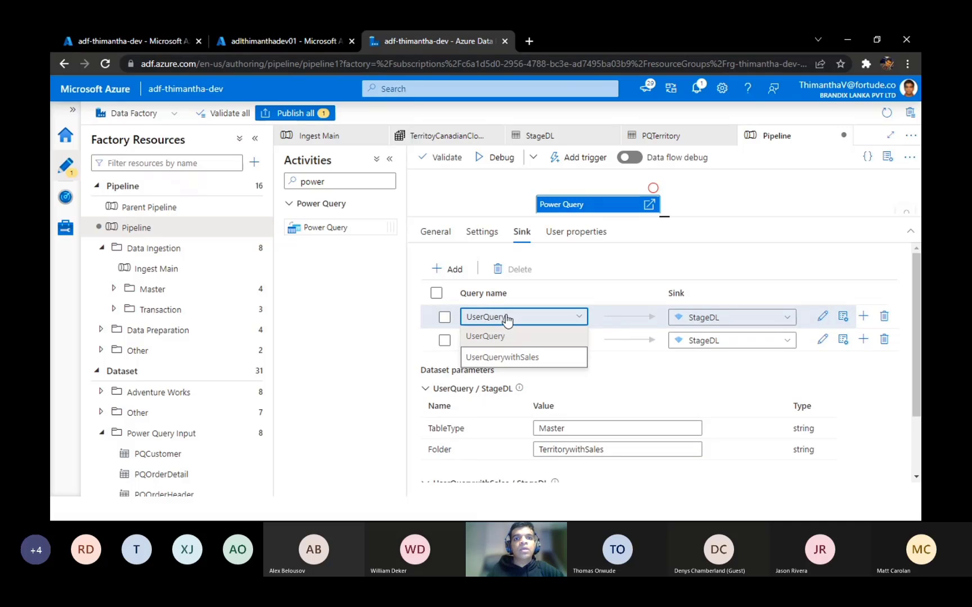
{"action": "left_click", "coordinate": [652, 318]}
{"action": "left_click", "coordinate": [779, 319]}
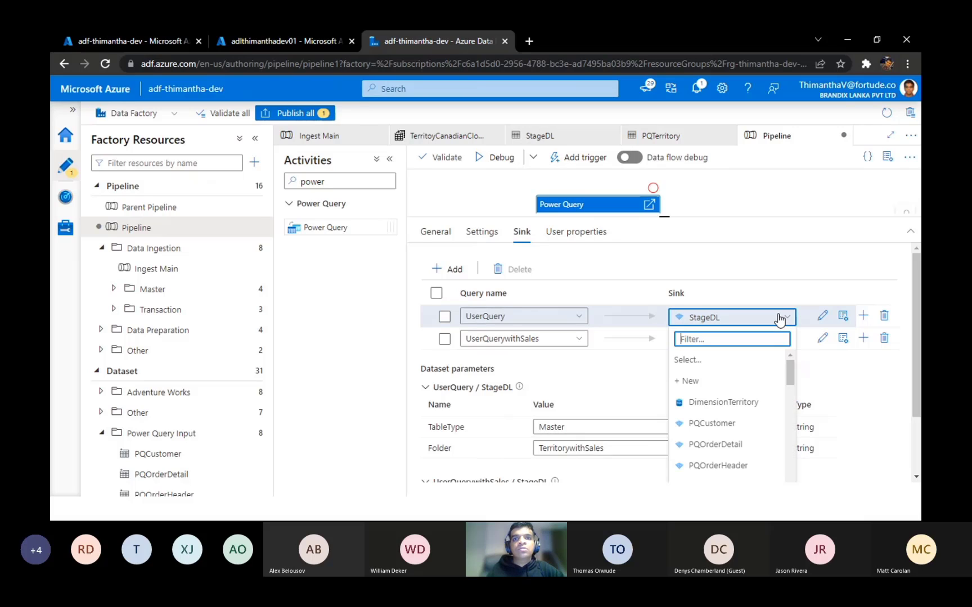
{"action": "left_click", "coordinate": [779, 318]}
{"action": "left_click", "coordinate": [770, 321]}
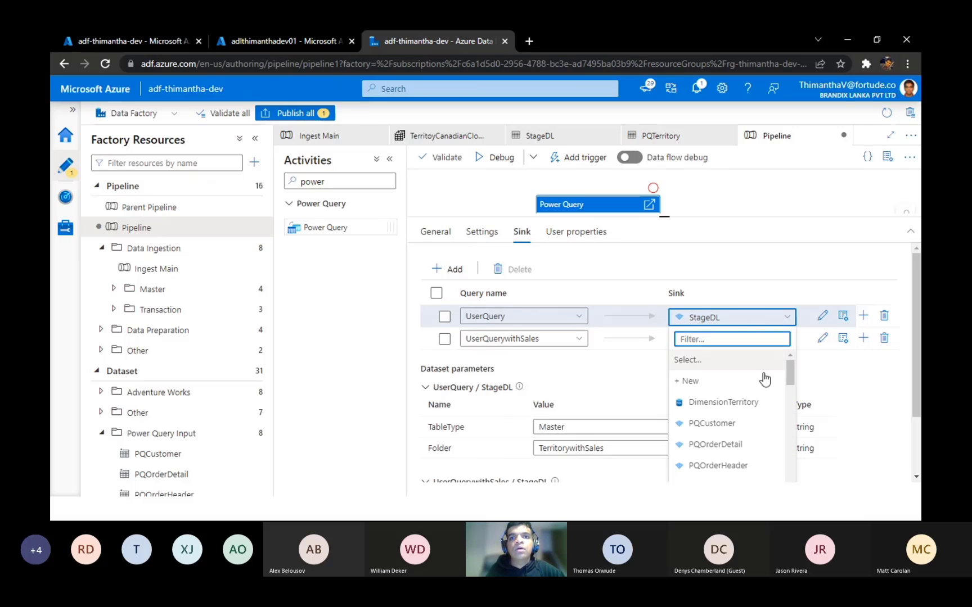
{"action": "left_click", "coordinate": [900, 396]}
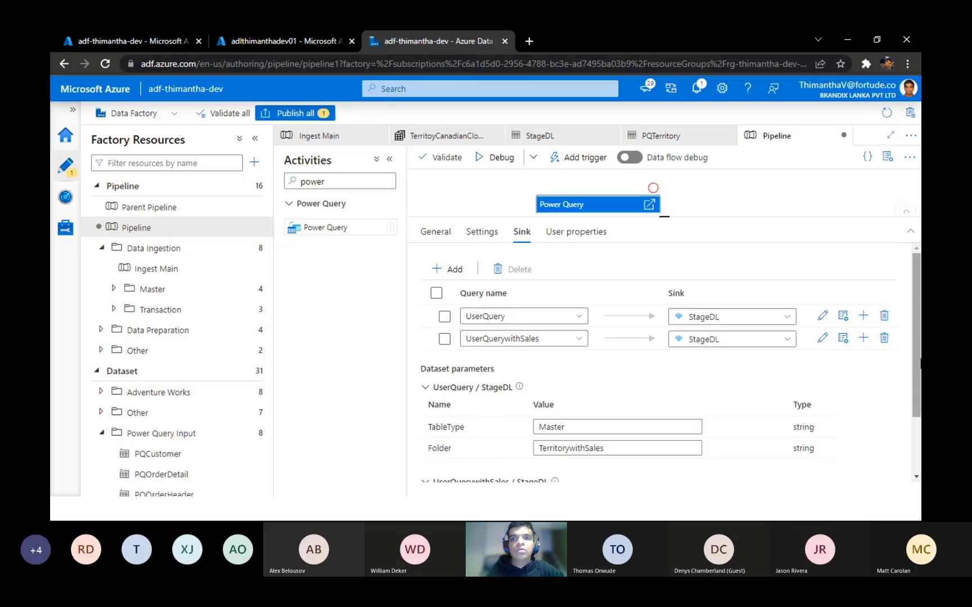
Step: Correct the Folder parameter of the UserQuery sink to TerritorywithoutSales
{"action": "left_click_drag", "start_coordinate": [917, 364], "coordinate": [918, 510]}
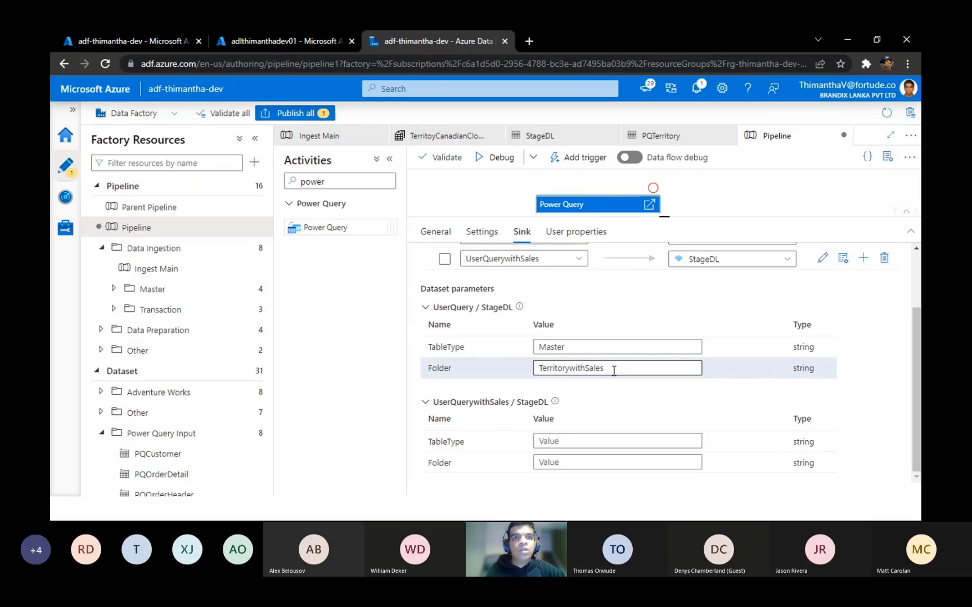
{"action": "left_click", "coordinate": [584, 369]}
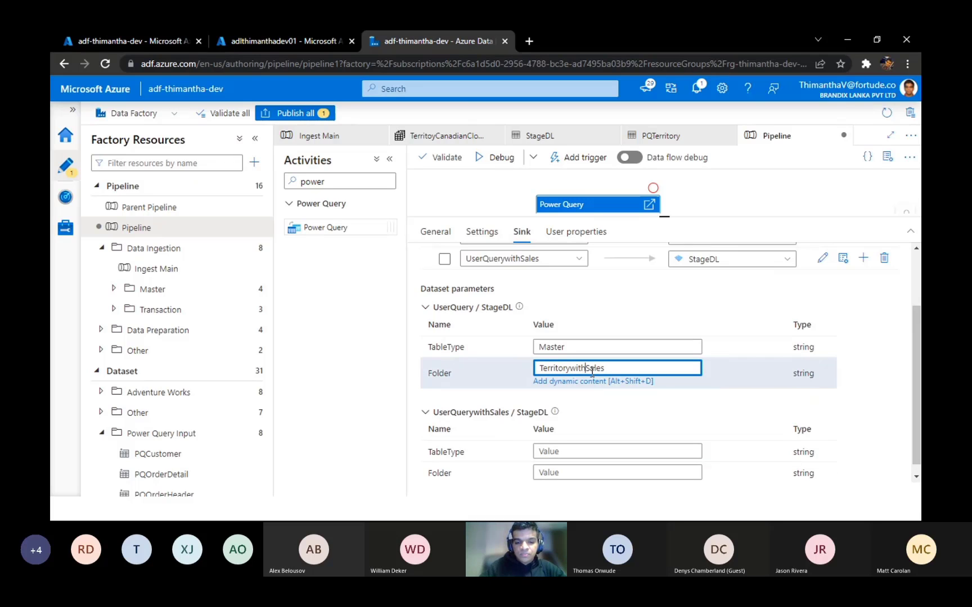
{"action": "type", "text": "out"}
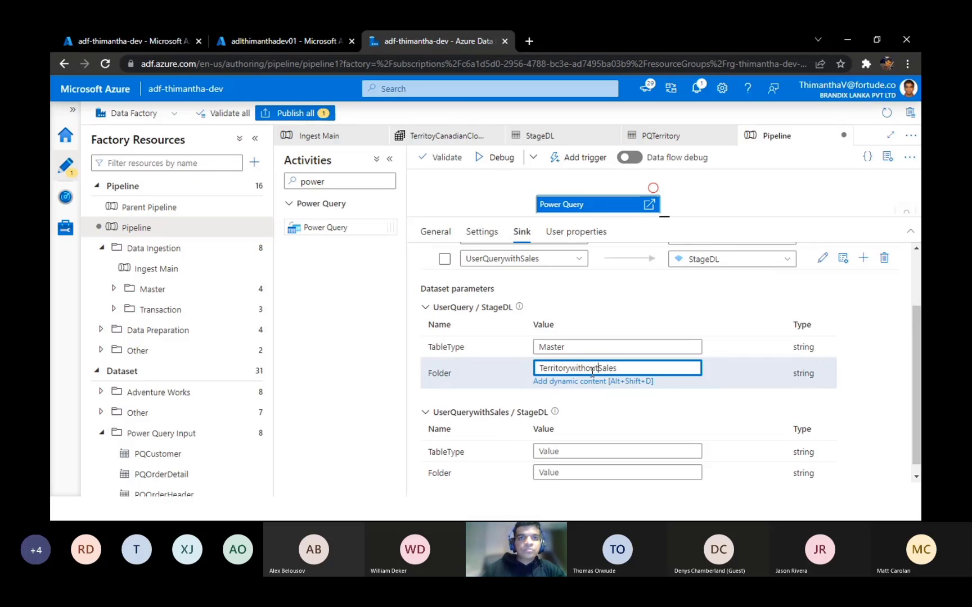
Step: Set the UserQuerywithSales sink's dataset parameters to TableType Master and Folder TerritorywithSales
{"action": "left_click", "coordinate": [578, 449]}
{"action": "type", "text": "Master"}
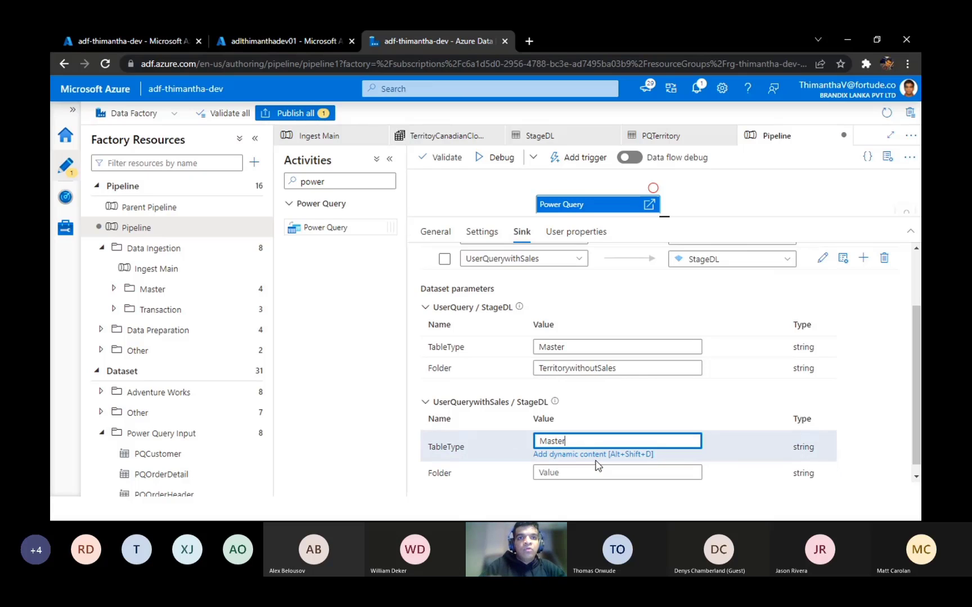
{"action": "left_click", "coordinate": [566, 473]}
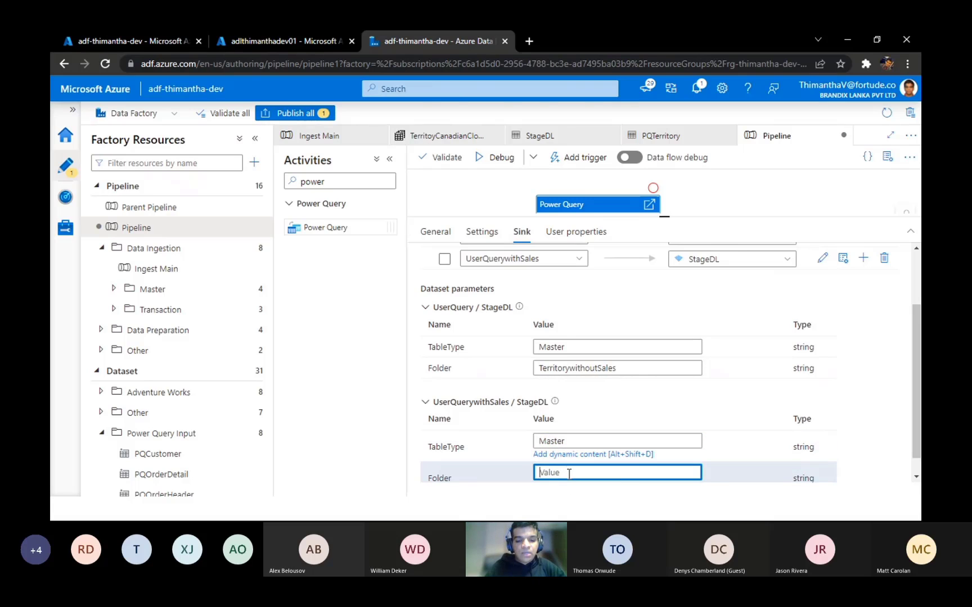
{"action": "type", "text": "Territory"}
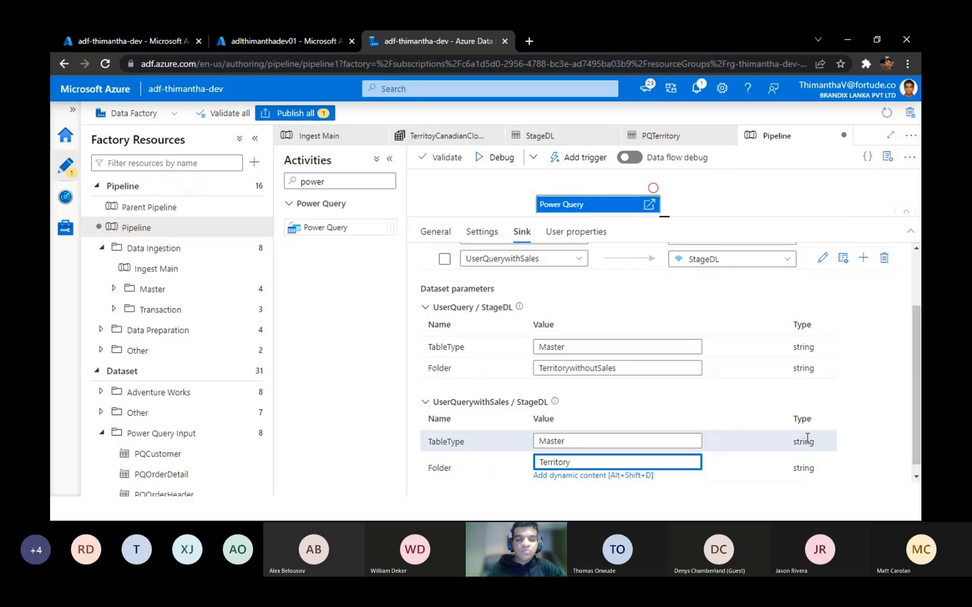
{"action": "type", "text": "without"}
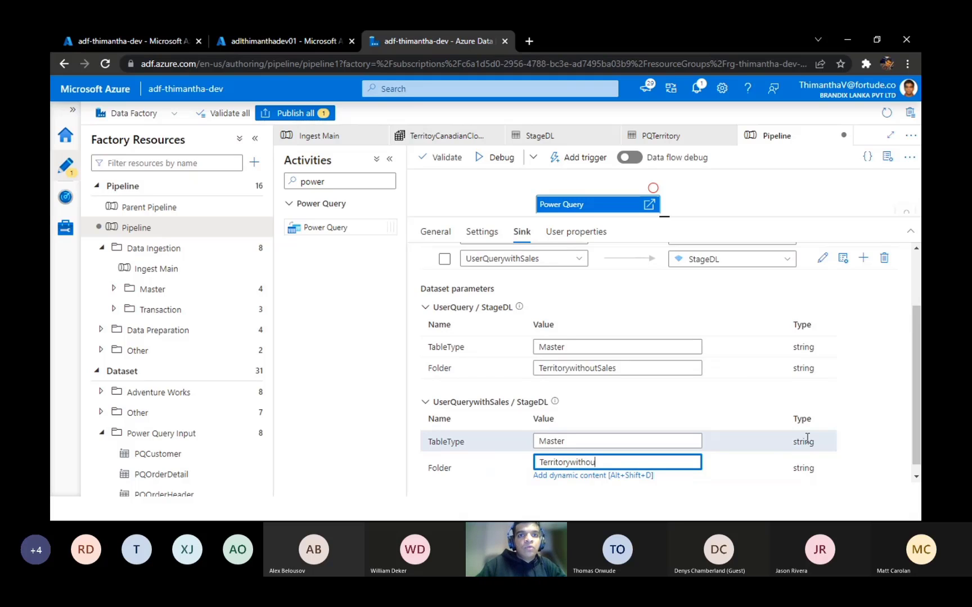
{"action": "key", "text": "BackSpace"}
{"action": "key", "text": "BackSpace"}
{"action": "type", "text": "Sales"}
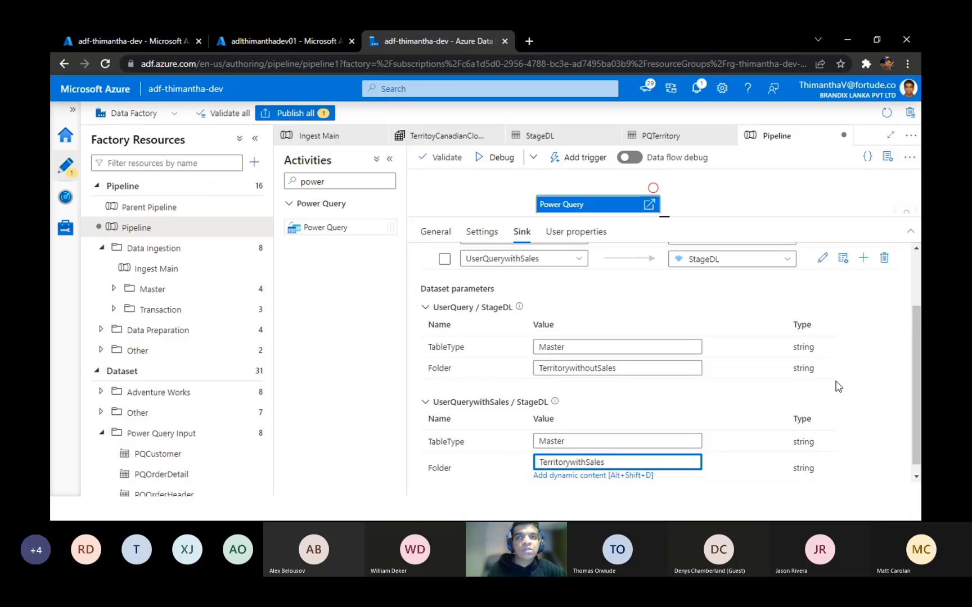
Step: Review the sink mappings of both queries and compare their Folder parameters
{"action": "left_click_drag", "start_coordinate": [913, 402], "coordinate": [914, 337]}
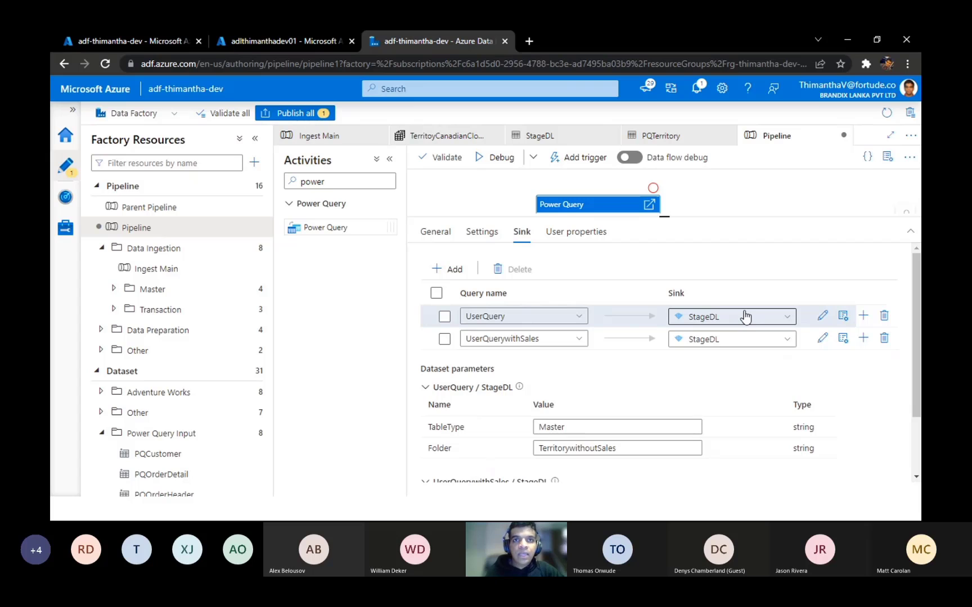
{"action": "left_click_drag", "start_coordinate": [919, 388], "coordinate": [920, 458]}
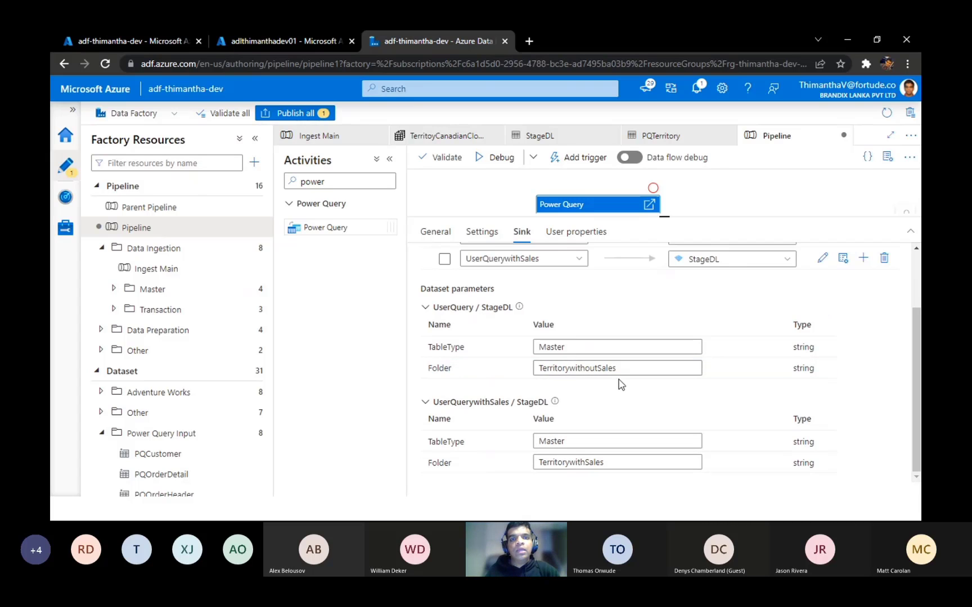
{"action": "double_click", "coordinate": [543, 374]}
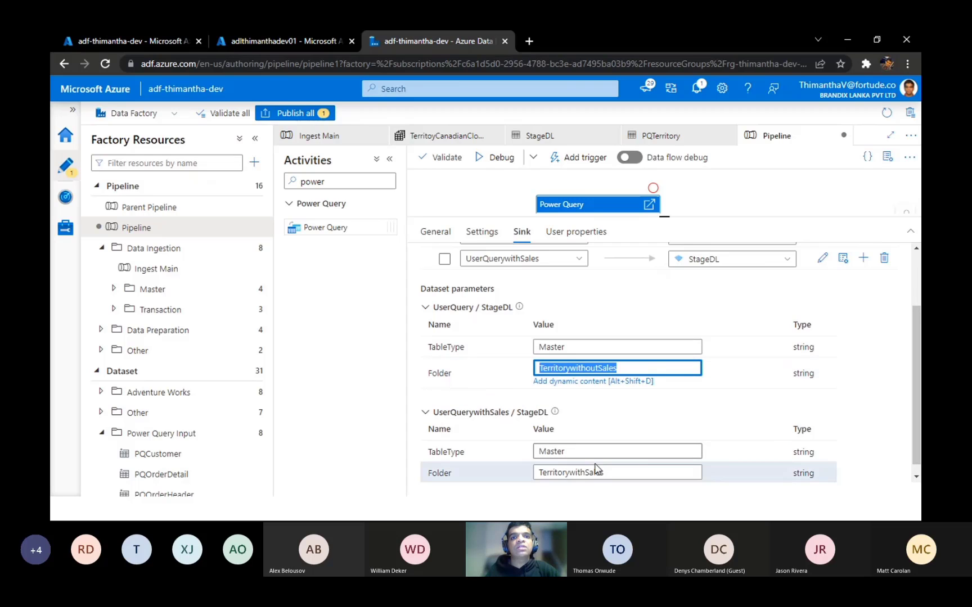
{"action": "double_click", "coordinate": [618, 473]}
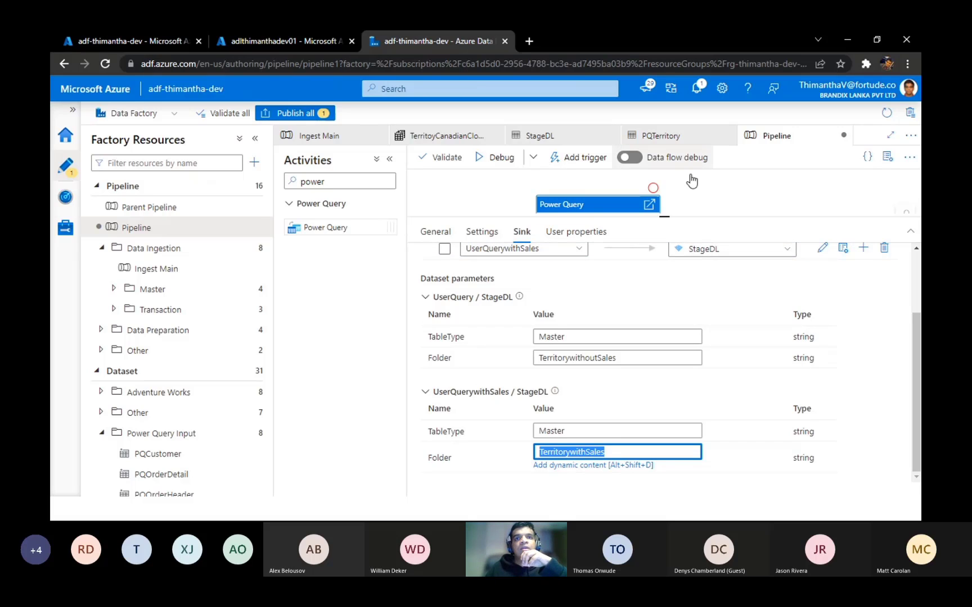
Step: Shrink the activity configuration pane to reveal more canvas, and view the pipeline's output and variables
{"action": "left_click_drag", "start_coordinate": [666, 216], "coordinate": [665, 219]}
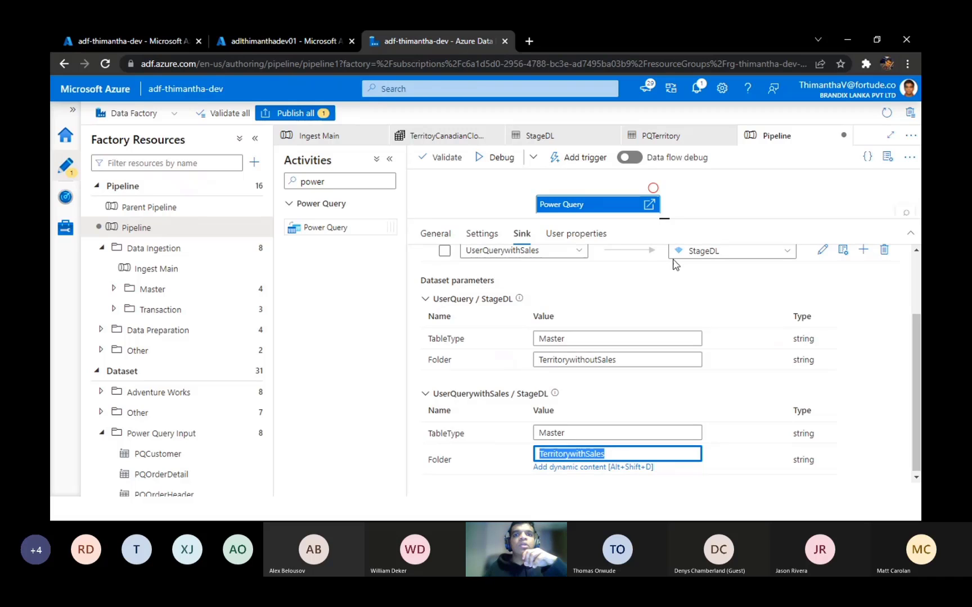
{"action": "left_click_drag", "start_coordinate": [675, 265], "coordinate": [663, 344]}
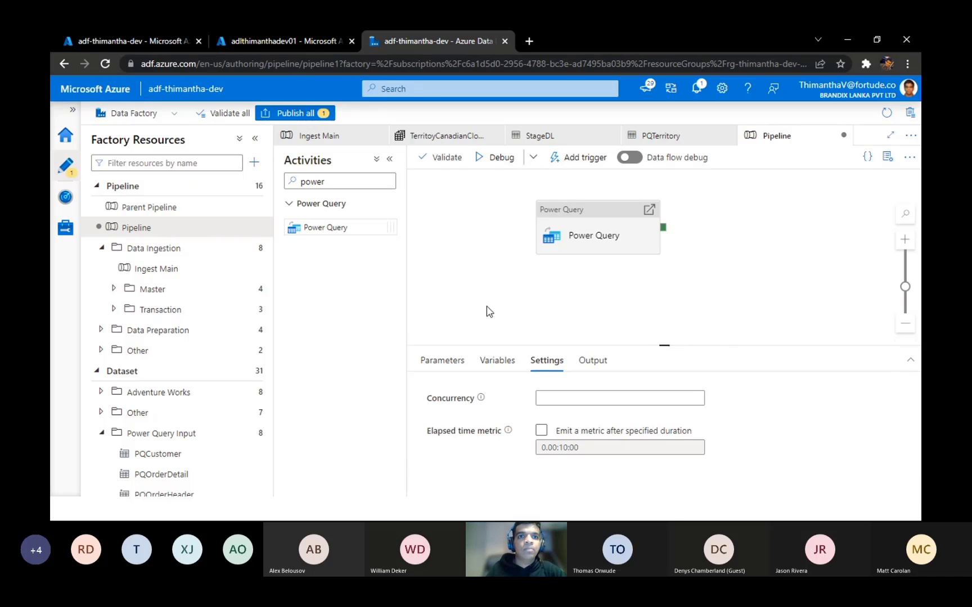
{"action": "left_click", "coordinate": [588, 363]}
{"action": "left_click", "coordinate": [500, 363]}
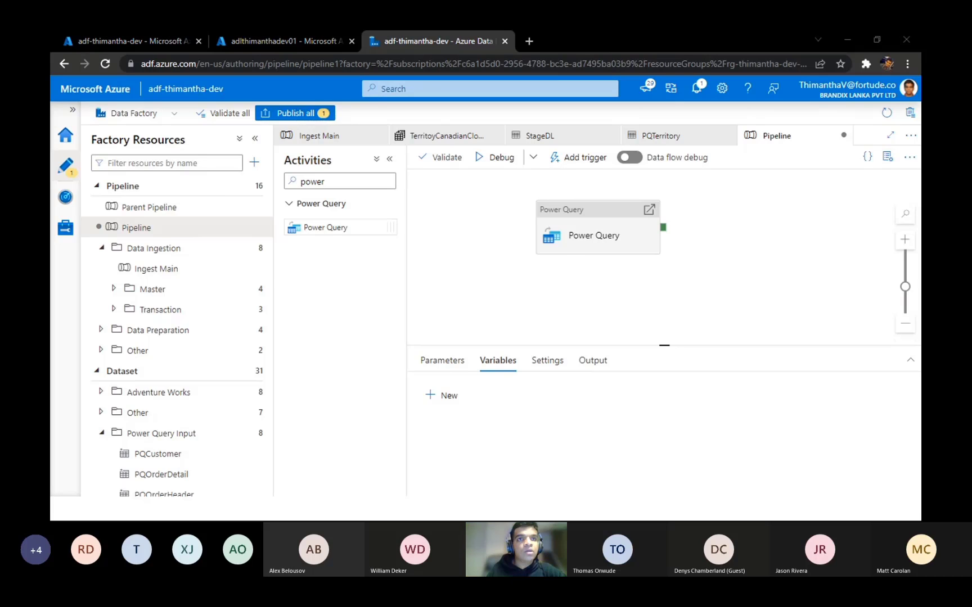
Step: Switch to the presentation to advance to the "Showcasing Other Scenarios" slide, and return to Azure Data Factory
{"action": "key", "text": "alt+Tab"}
{"action": "key", "text": "Right"}
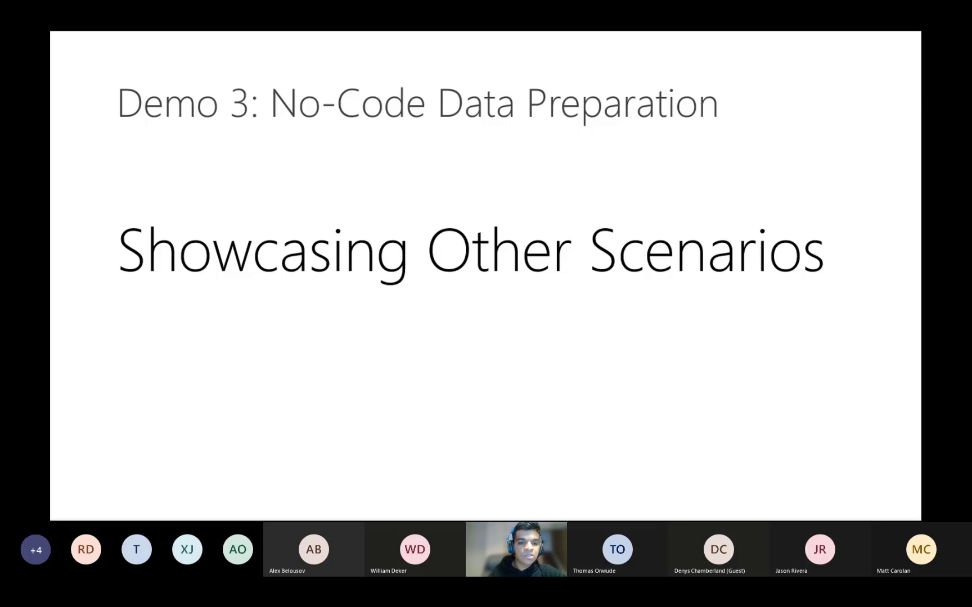
{"action": "key", "text": "alt+Tab"}
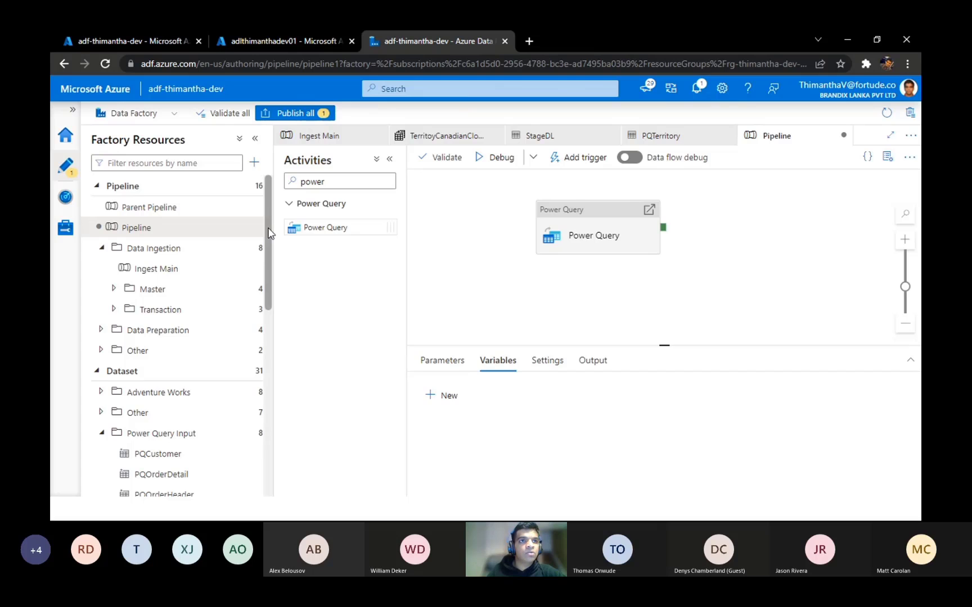
Step: Open the existing PQCustomer Power Query and display its UserQuery data
{"action": "scroll", "coordinate": [269, 233], "scroll_direction": "down", "scroll_amount": 1}
{"action": "scroll", "coordinate": [269, 232], "scroll_direction": "up", "scroll_amount": 1}
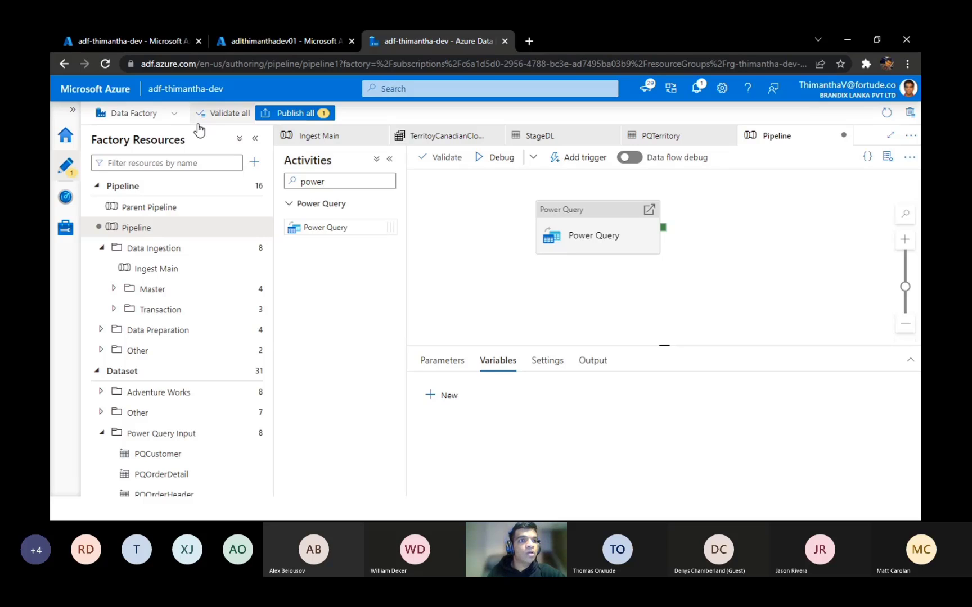
{"action": "scroll", "coordinate": [190, 444], "scroll_direction": "down", "scroll_amount": 10}
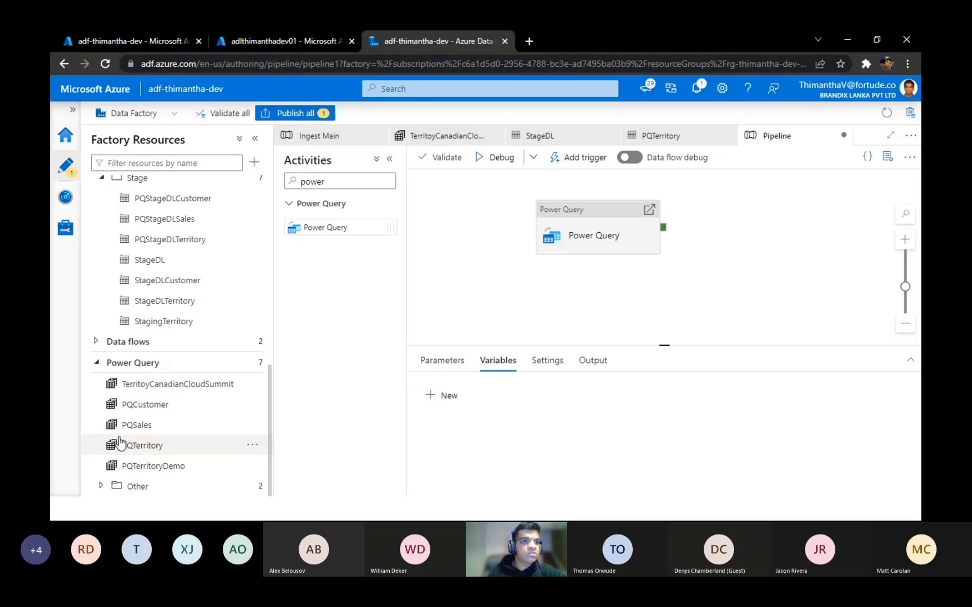
{"action": "left_click", "coordinate": [135, 404]}
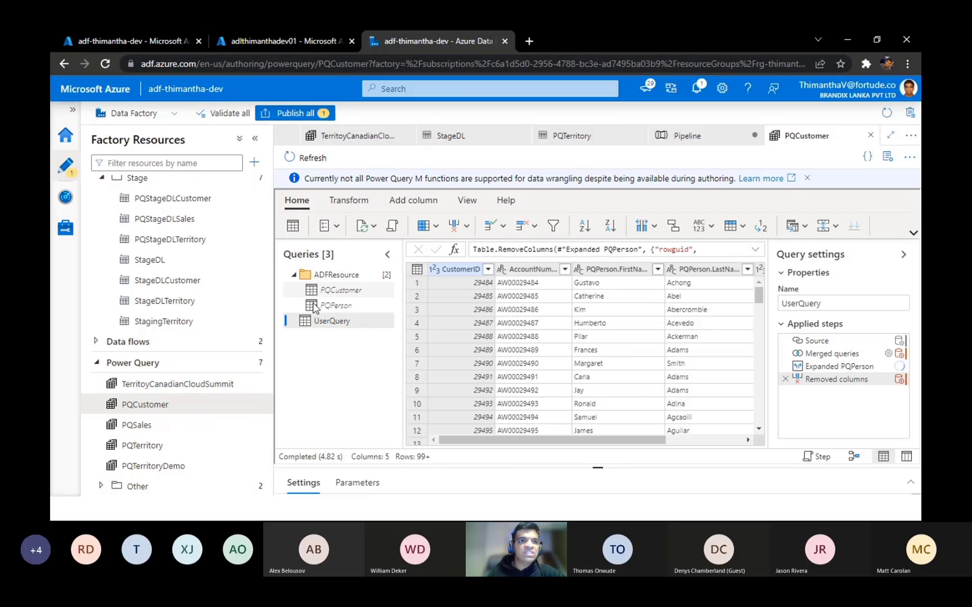
{"action": "left_click", "coordinate": [323, 278]}
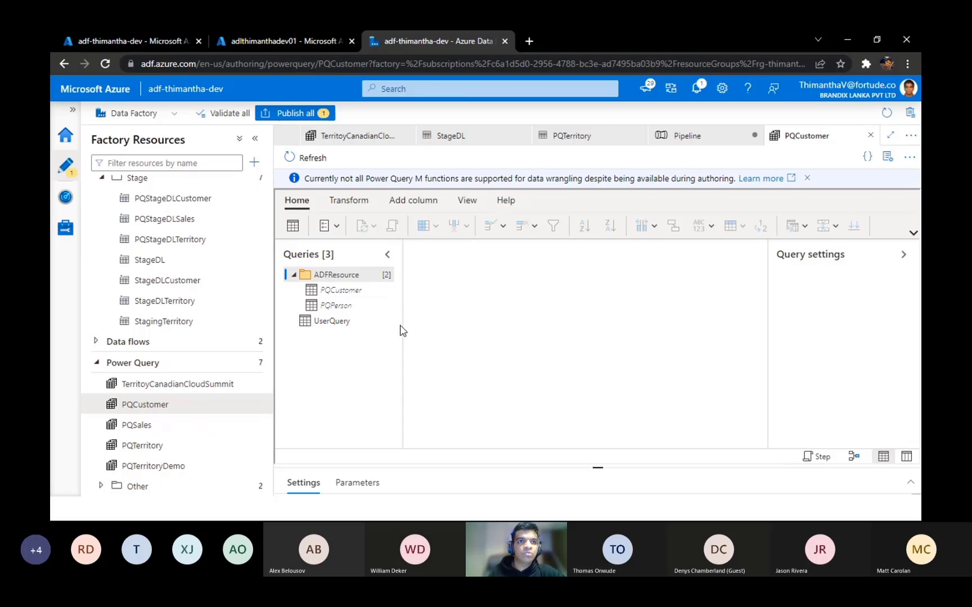
{"action": "left_click", "coordinate": [343, 323]}
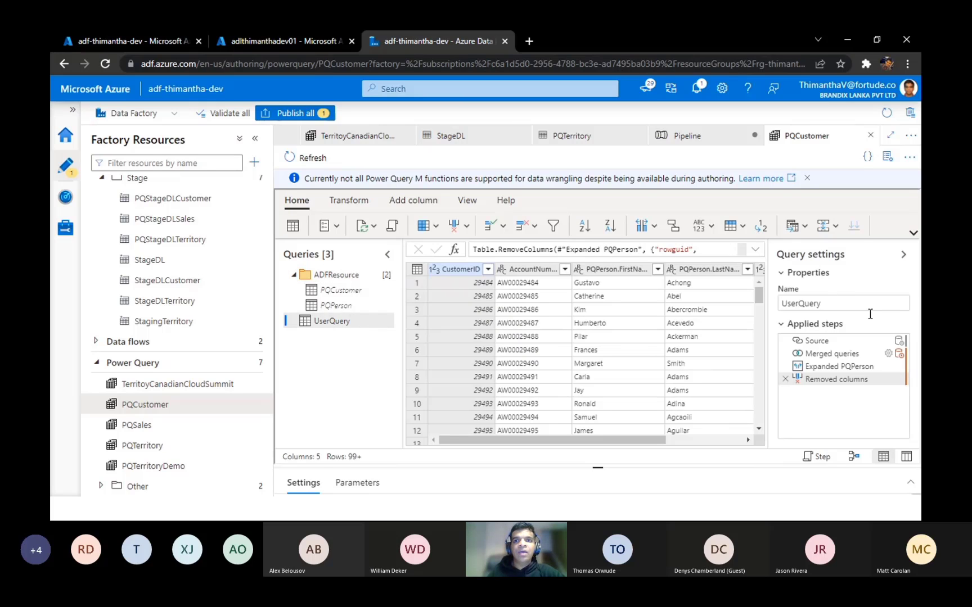
Step: Examine UserQuery's data at each applied step, from Source through Merged queries and Expanded PQPerson to Removed columns, including the last columns
{"action": "left_click", "coordinate": [824, 345]}
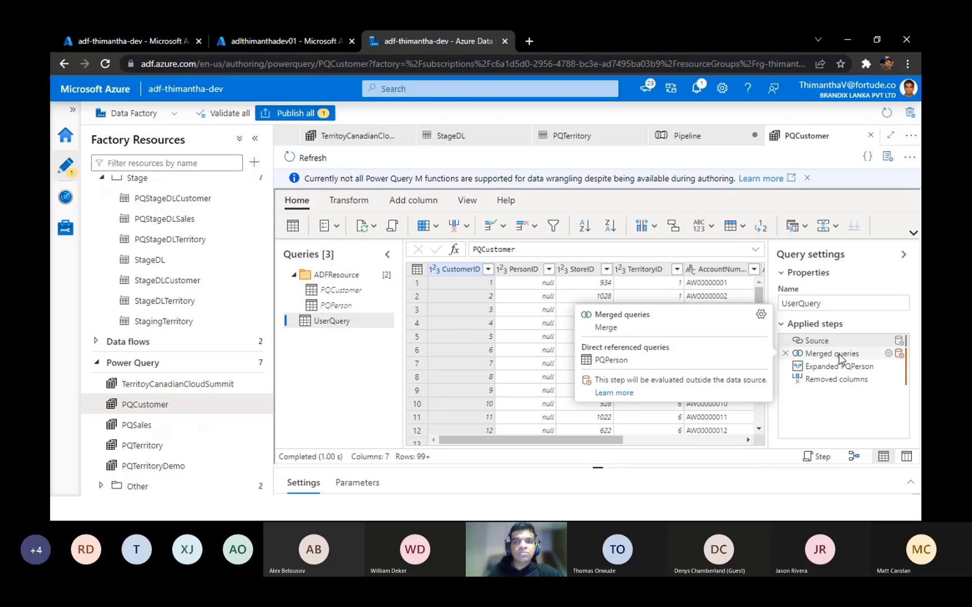
{"action": "left_click", "coordinate": [839, 355]}
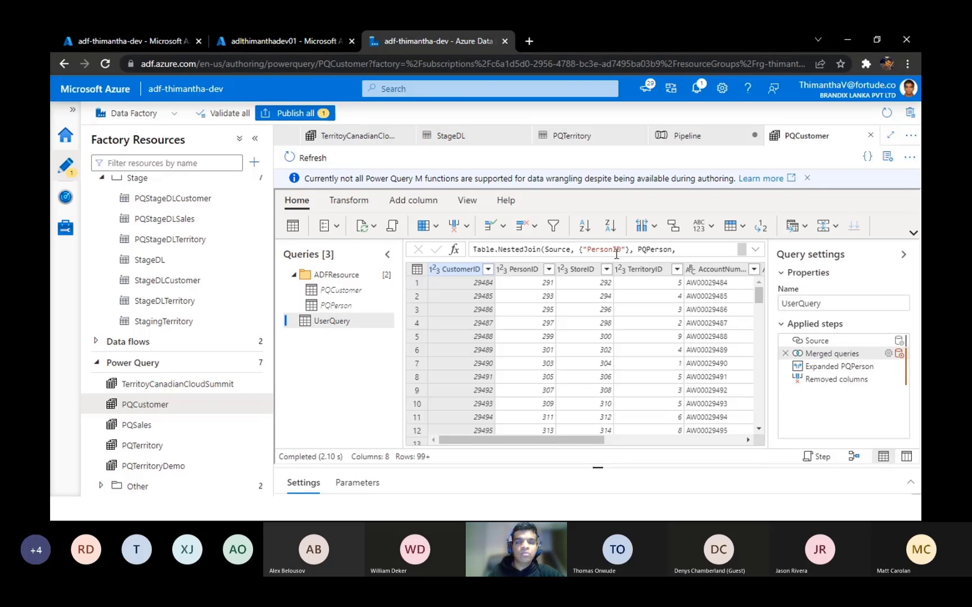
{"action": "left_click", "coordinate": [850, 367]}
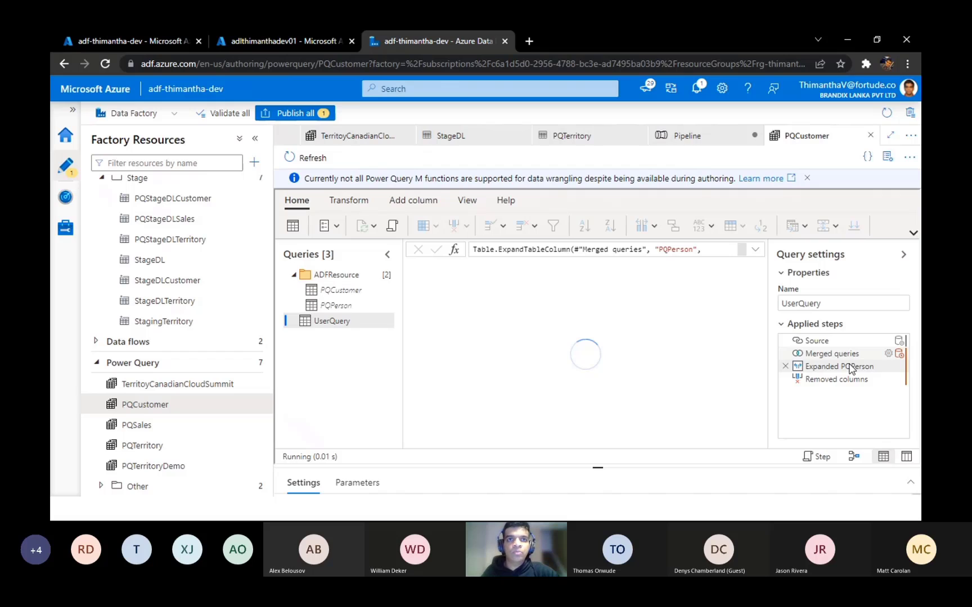
{"action": "left_click", "coordinate": [817, 341]}
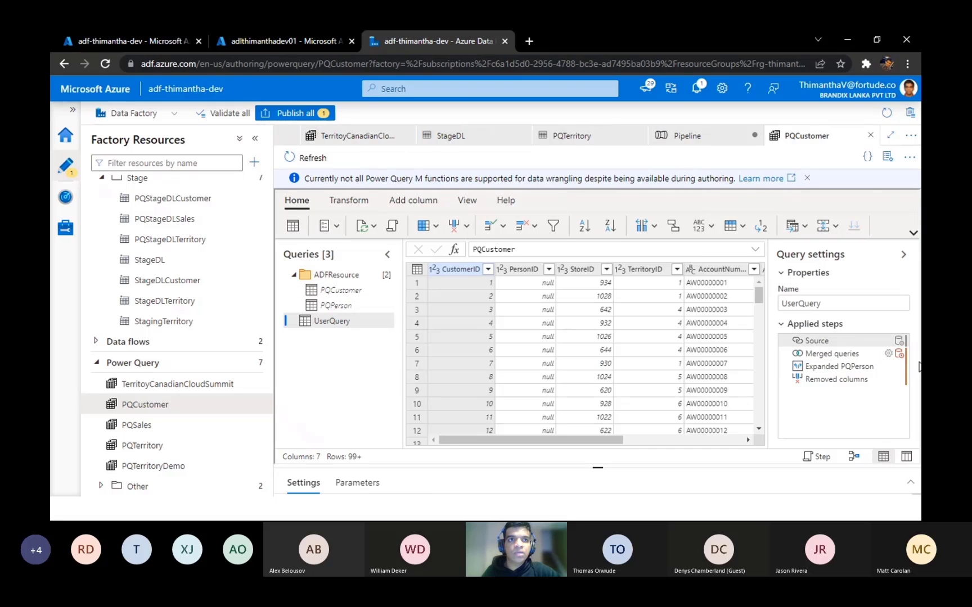
{"action": "left_click", "coordinate": [829, 355]}
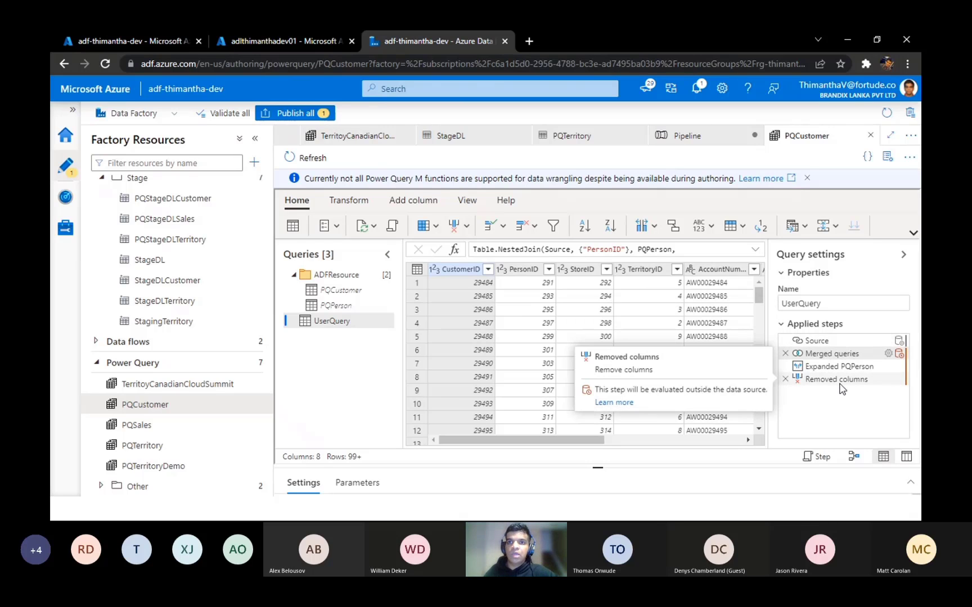
{"action": "left_click", "coordinate": [831, 366]}
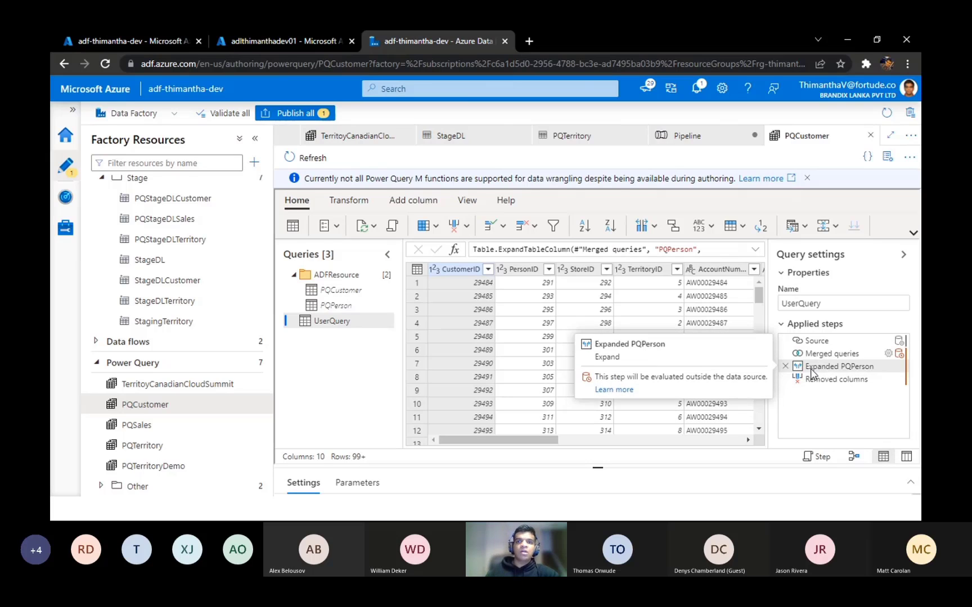
{"action": "left_click", "coordinate": [839, 385]}
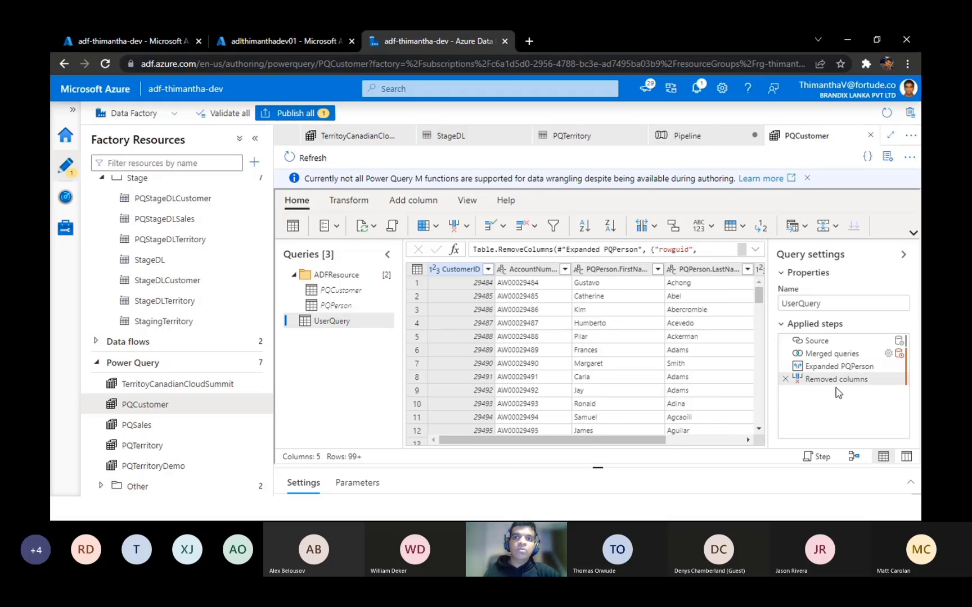
{"action": "left_click_drag", "start_coordinate": [651, 440], "coordinate": [776, 460]}
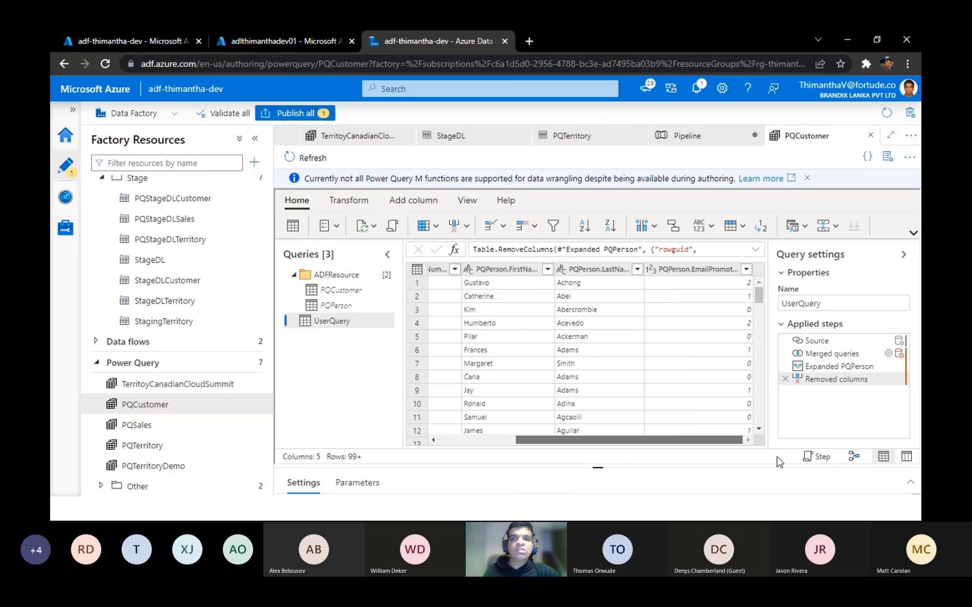
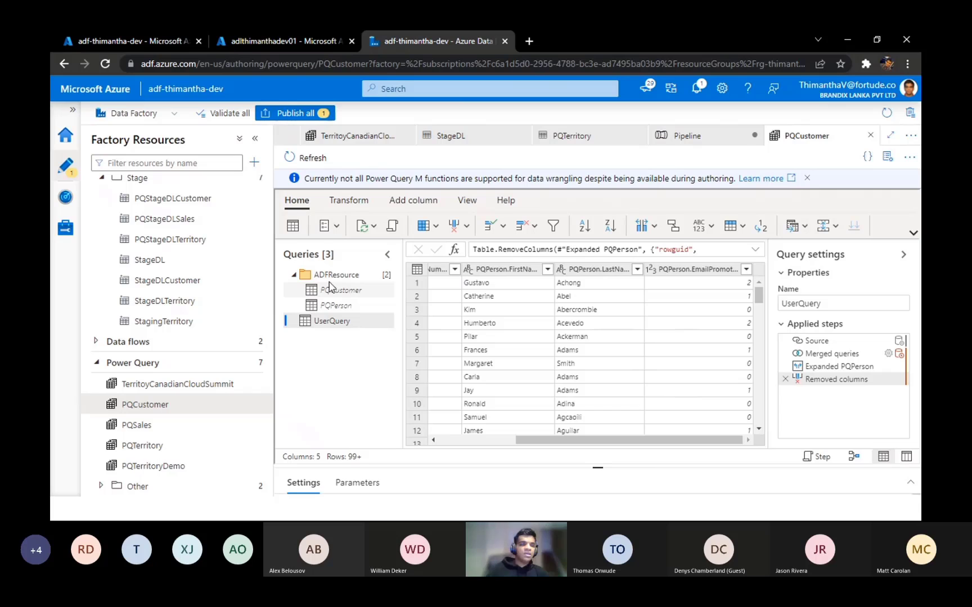
Step: Open the existing PQSales Power Query and view the data of its ADFResource queries PQOrderHeader and PQOrderDetail
{"action": "left_click", "coordinate": [236, 425]}
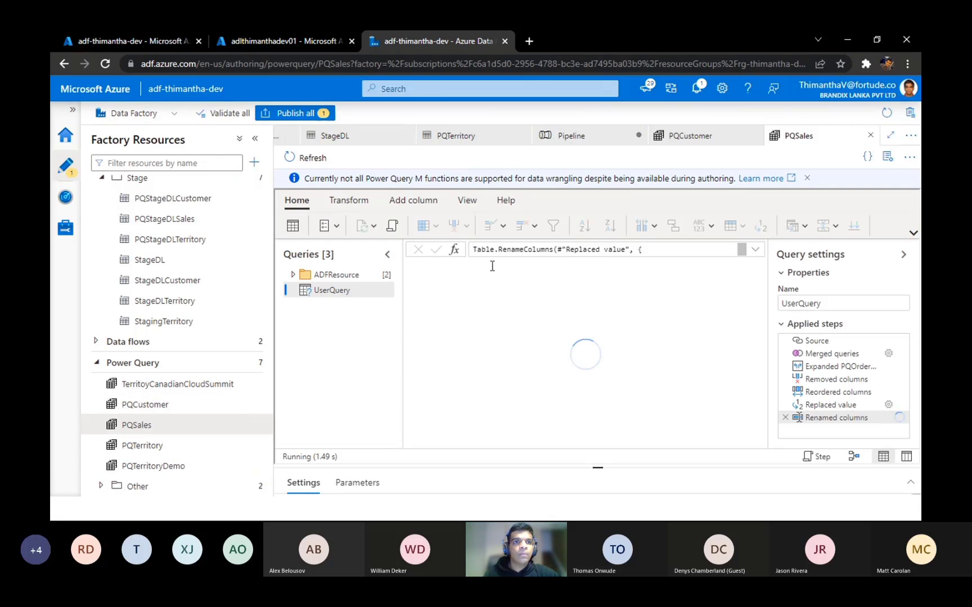
{"action": "left_click", "coordinate": [293, 275]}
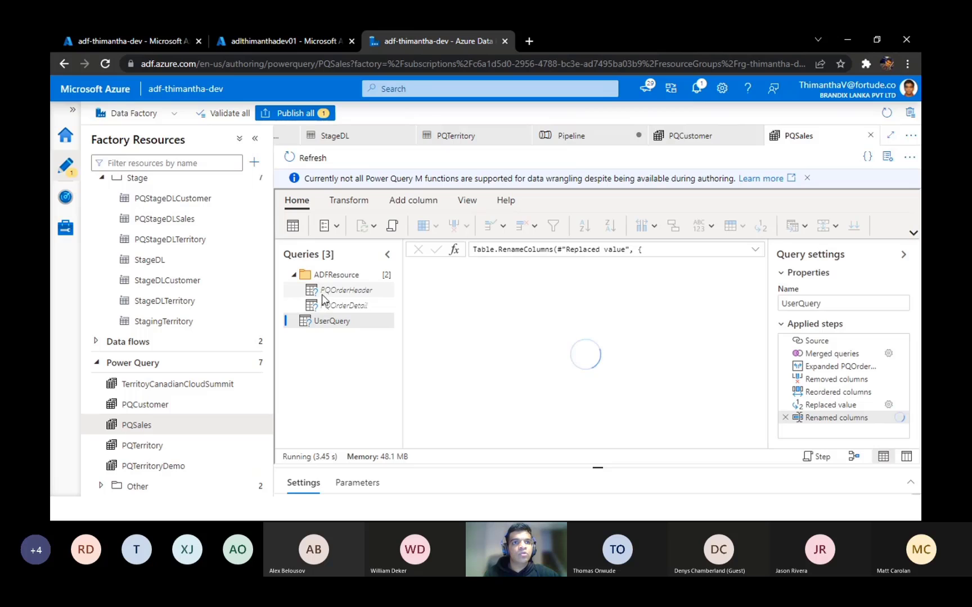
{"action": "left_click", "coordinate": [337, 290]}
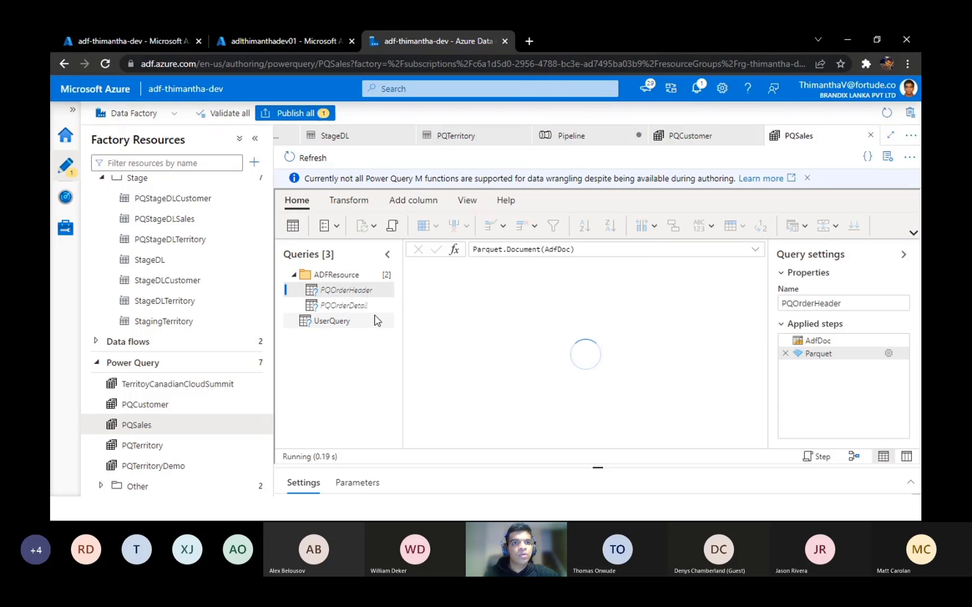
{"action": "left_click", "coordinate": [349, 306]}
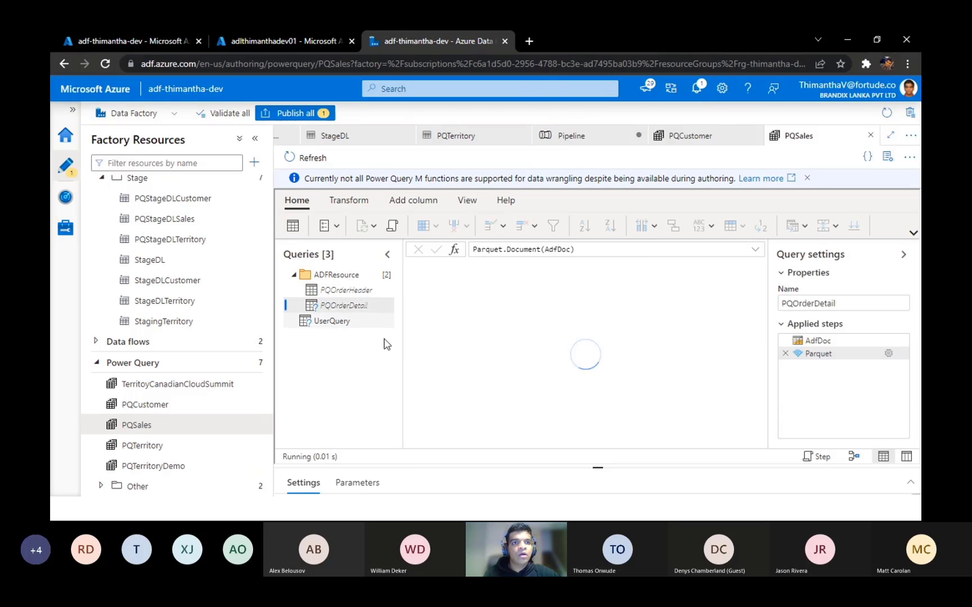
{"action": "left_click", "coordinate": [354, 292]}
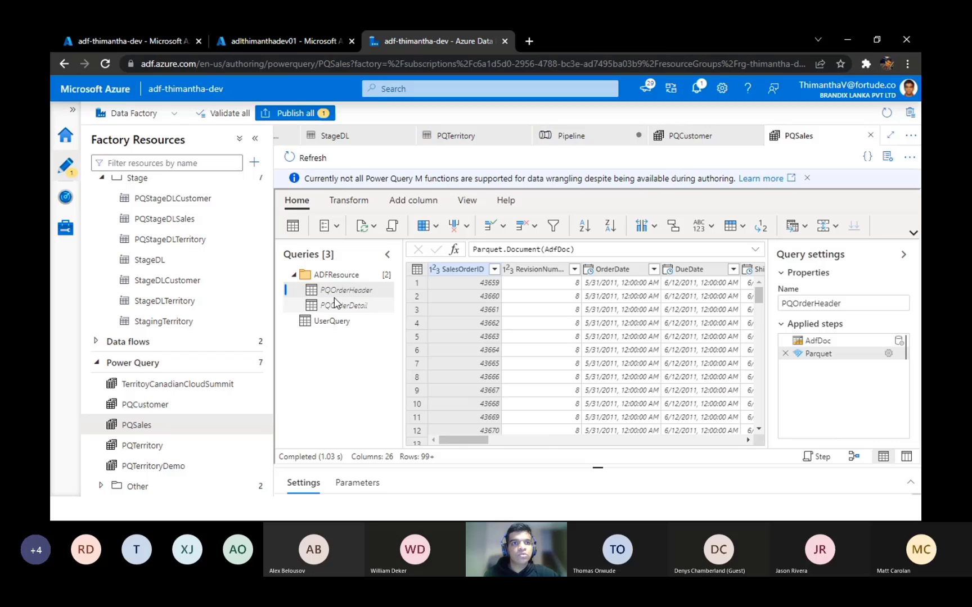
{"action": "left_click", "coordinate": [363, 309]}
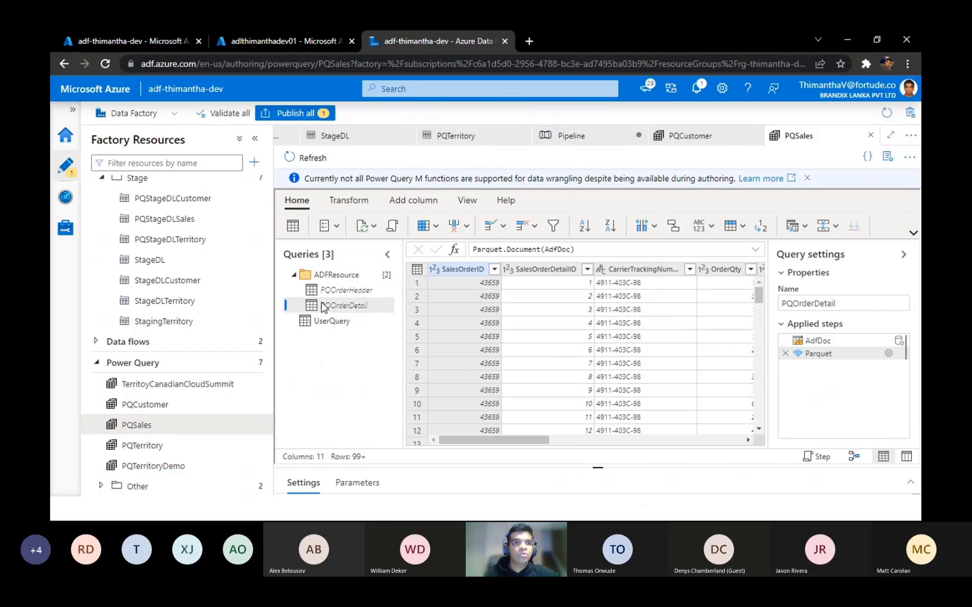
Step: Examine PQSales' UserQuery at its applied steps Source, Merged queries, Expanded PQOrderDetail, Removed columns and Reordered columns
{"action": "left_click", "coordinate": [331, 323]}
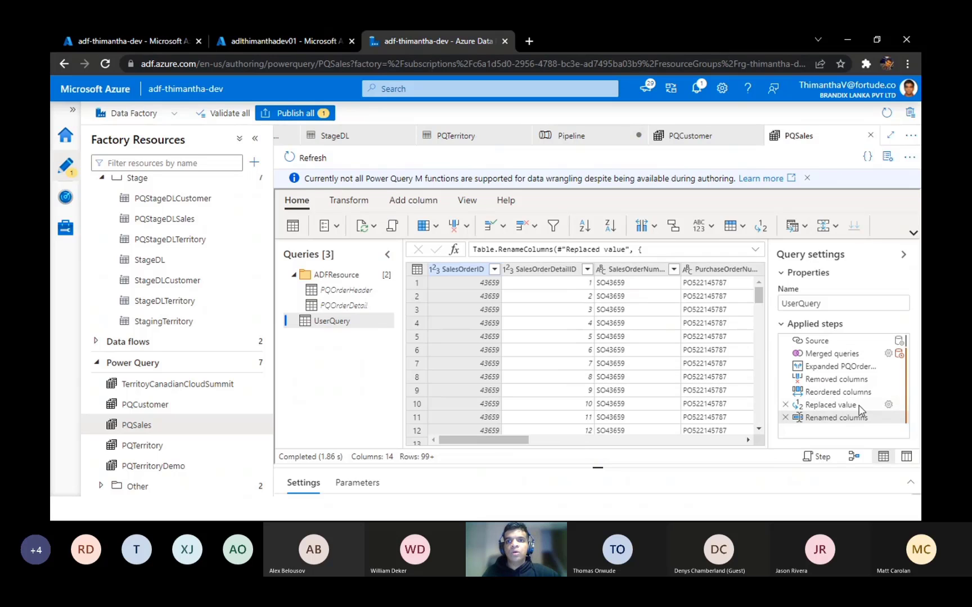
{"action": "left_click", "coordinate": [844, 379]}
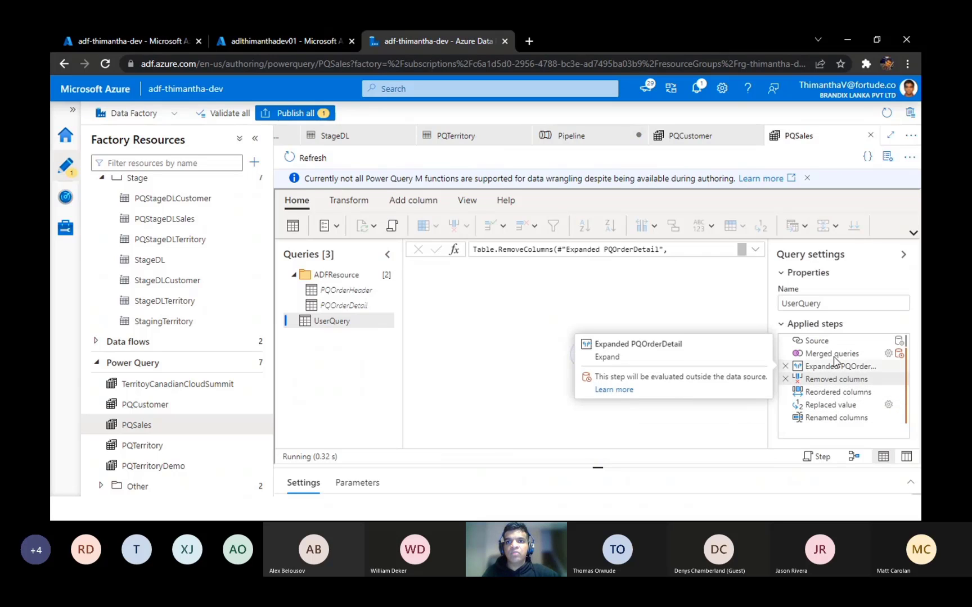
{"action": "left_click", "coordinate": [817, 346]}
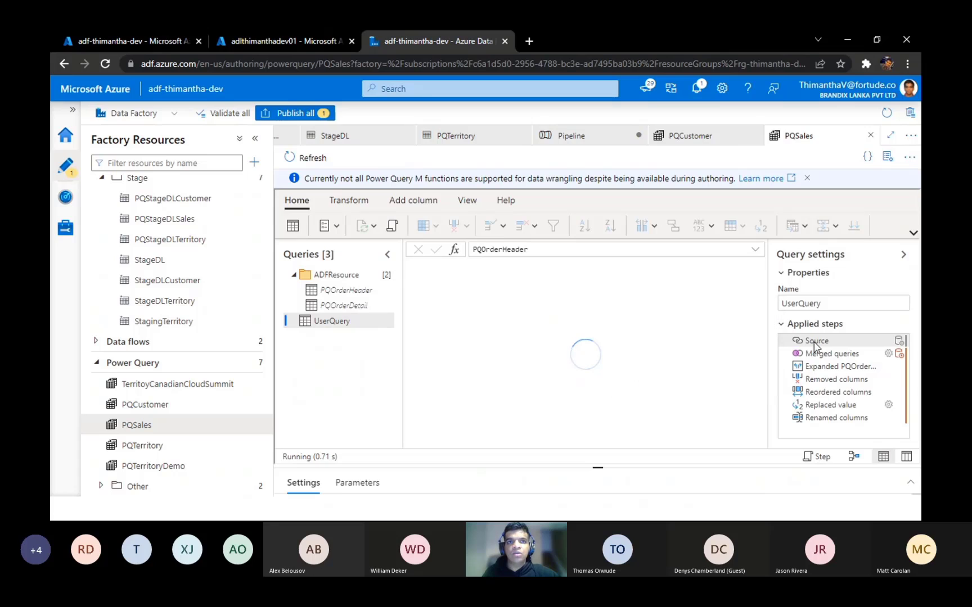
{"action": "left_click", "coordinate": [832, 353]}
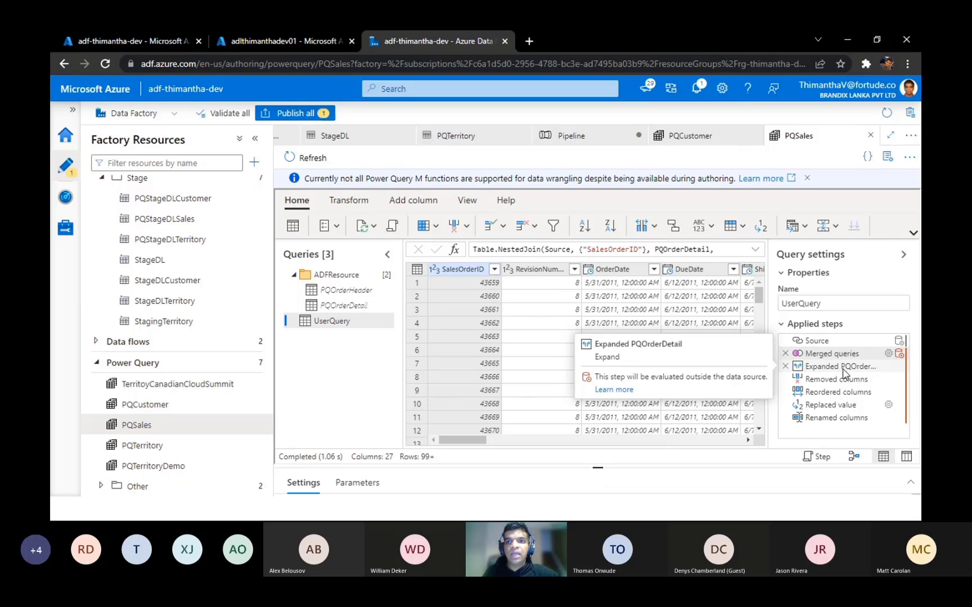
{"action": "left_click", "coordinate": [843, 370]}
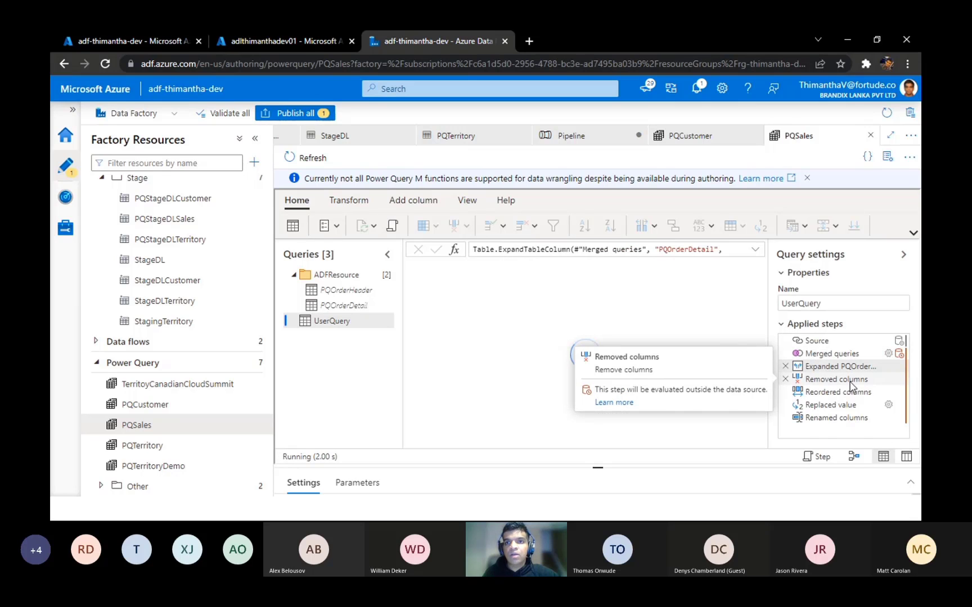
{"action": "left_click", "coordinate": [851, 385]}
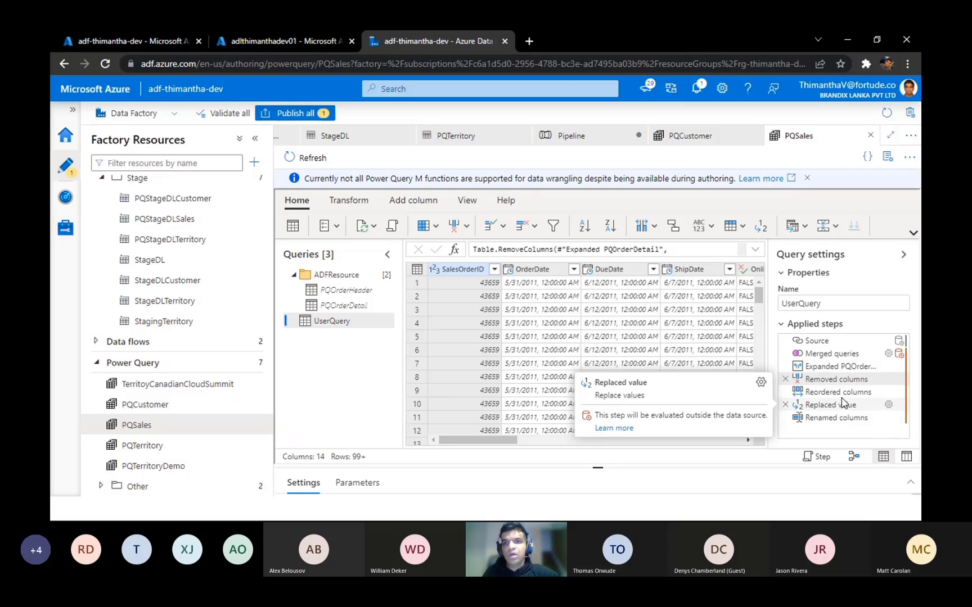
{"action": "left_click", "coordinate": [838, 392]}
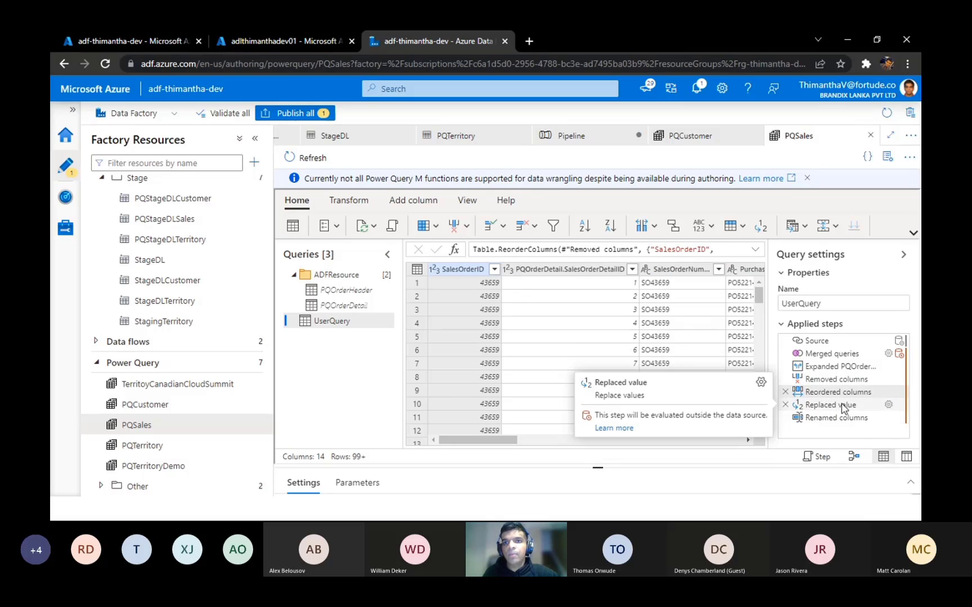
Step: Inspect the Replaced value step of UserQuery, highlighting null in its formula and checking the resulting columns
{"action": "left_click", "coordinate": [839, 405]}
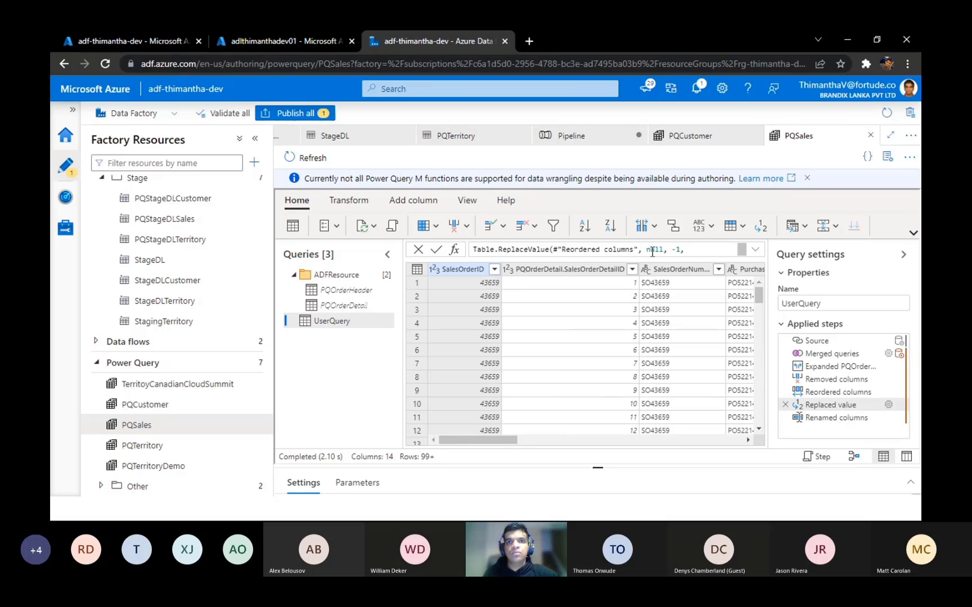
{"action": "left_click_drag", "start_coordinate": [647, 250], "coordinate": [667, 251]}
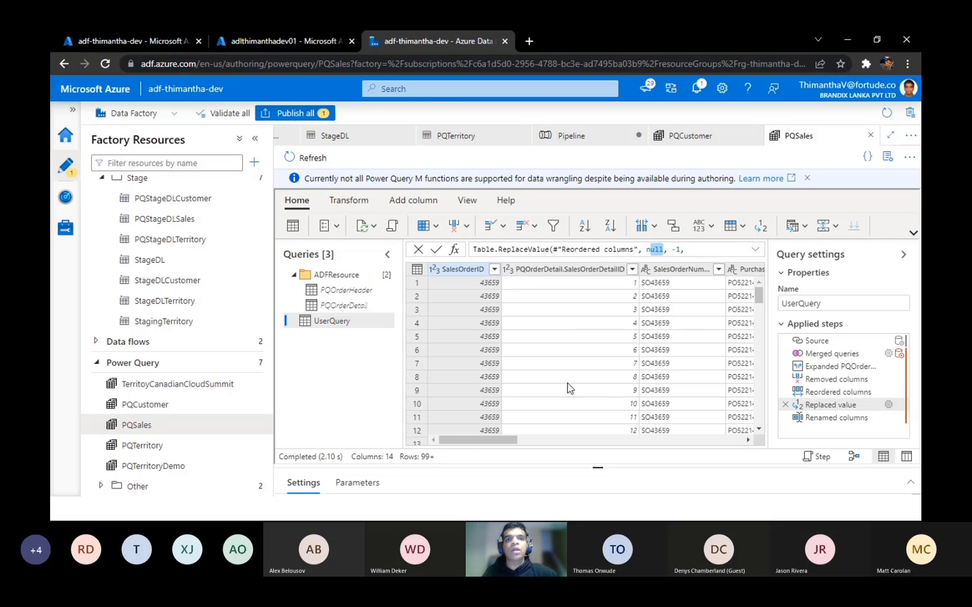
{"action": "left_click", "coordinate": [494, 444]}
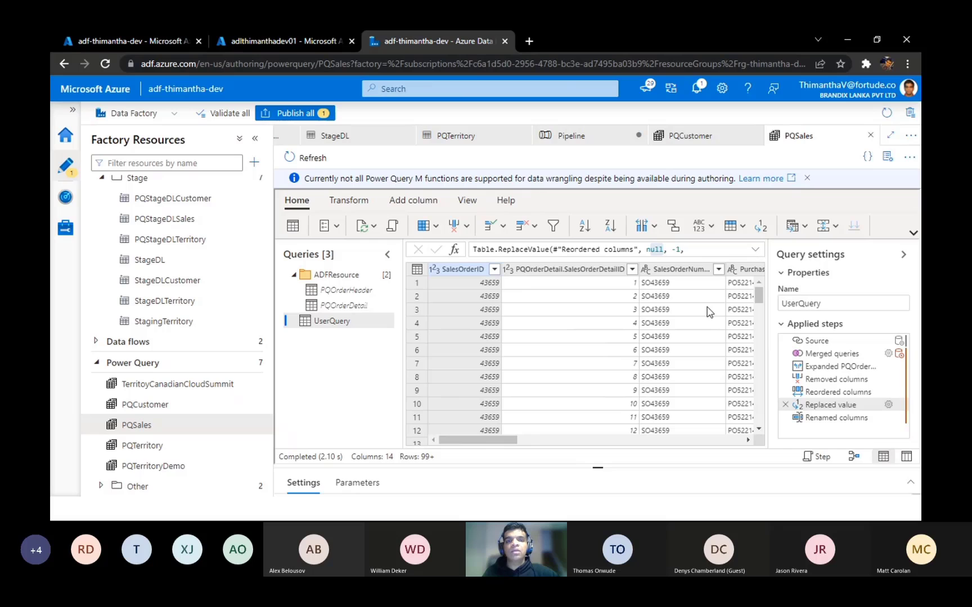
{"action": "mouse_move", "coordinate": [499, 440]}
{"action": "left_mouse_down"}
{"action": "mouse_move", "coordinate": [558, 439]}
{"action": "mouse_move", "coordinate": [491, 426]}
{"action": "left_mouse_up"}
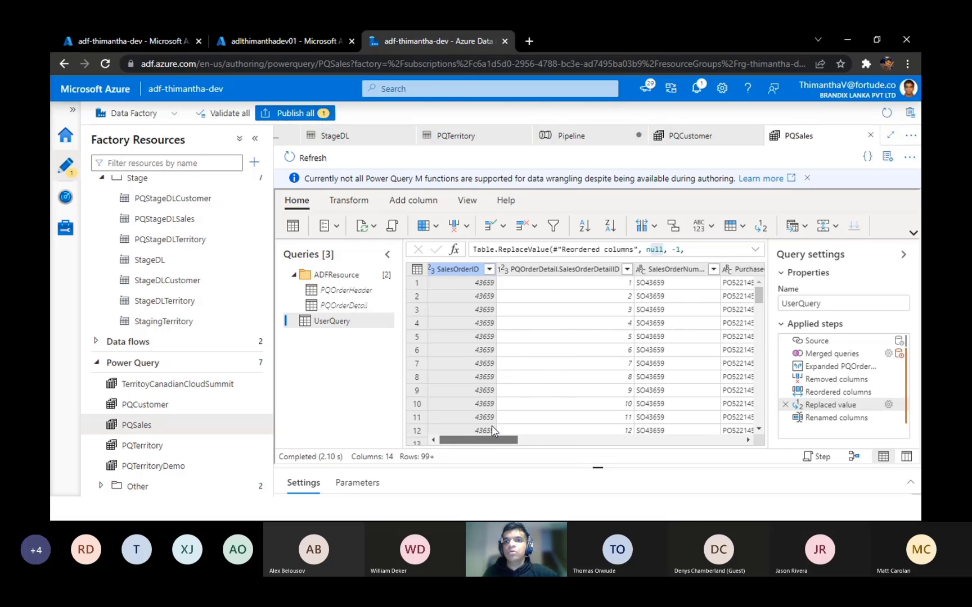
Step: Review the full formula of UserQuery's Renamed columns step, collapse it again, and switch to the presentation
{"action": "left_click", "coordinate": [836, 417]}
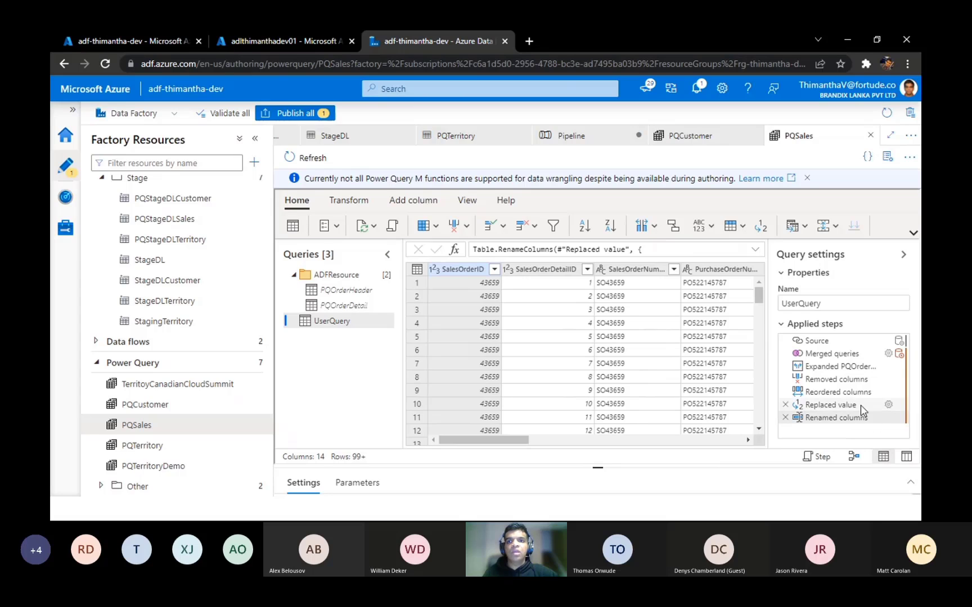
{"action": "left_click", "coordinate": [754, 249]}
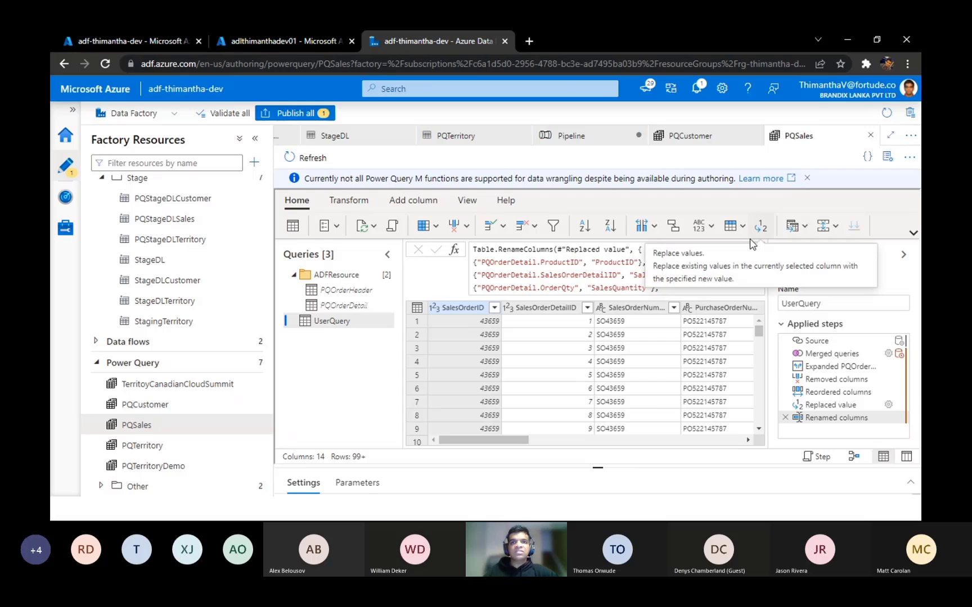
{"action": "left_click", "coordinate": [756, 251]}
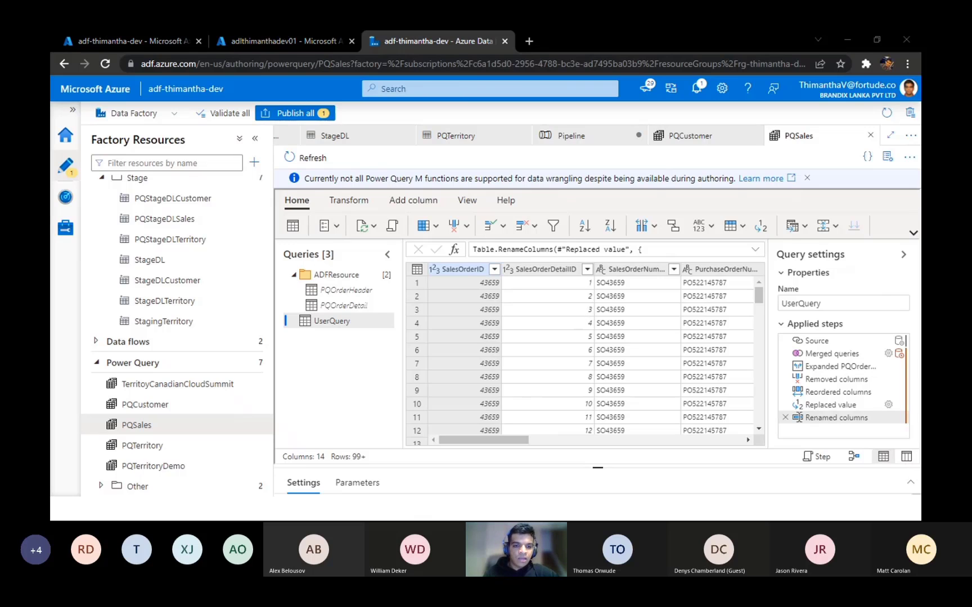
{"action": "key", "text": "alt+Tab"}
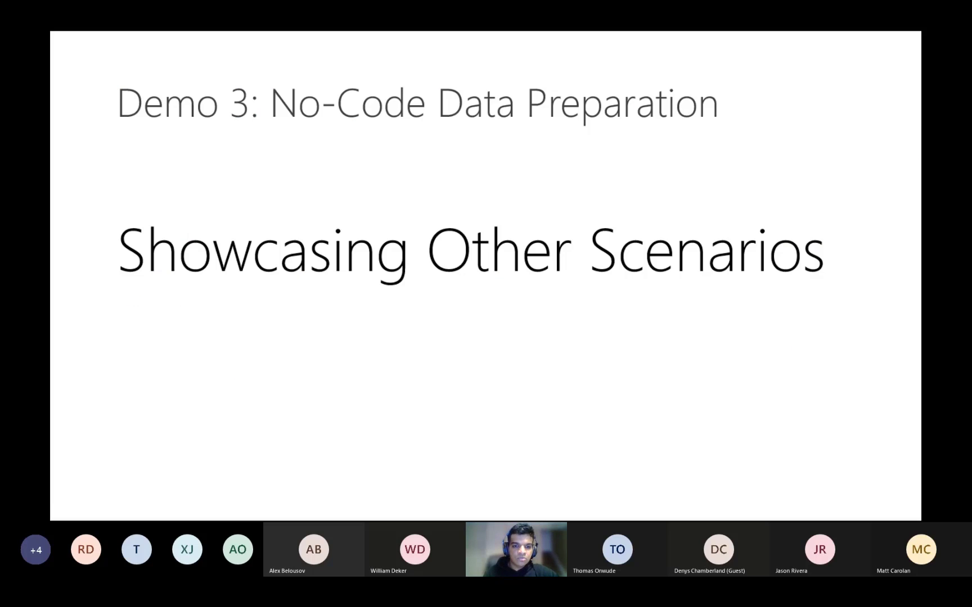